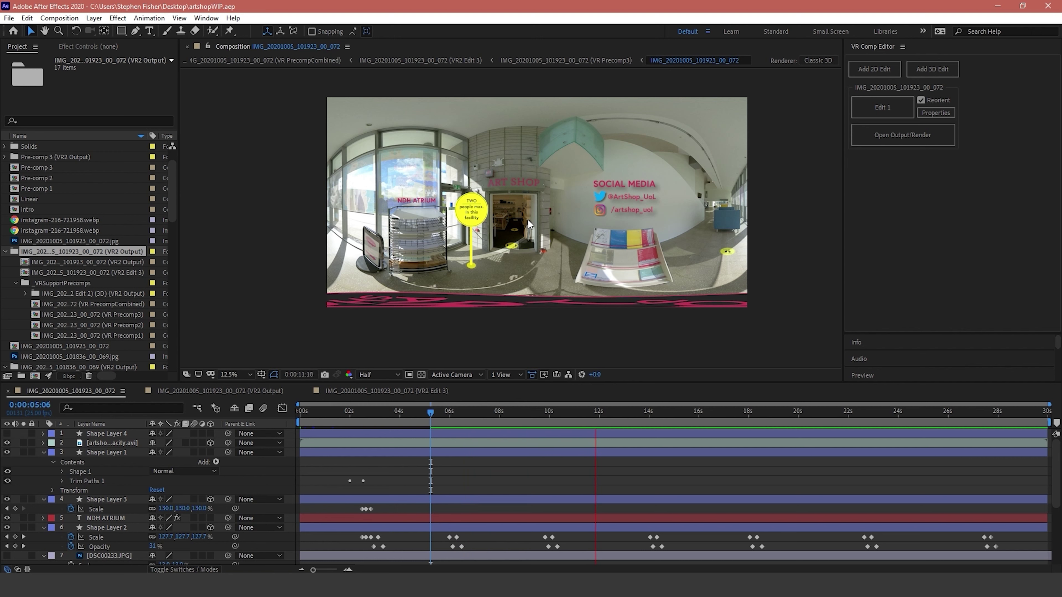
Preview the composition animation, select the capacity sign layer and move to about 10 seconds
{"action": "left_click", "coordinate": [369, 411]}
{"action": "left_click_drag", "start_coordinate": [358, 414], "coordinate": [381, 398]}
{"action": "key", "text": "space"}
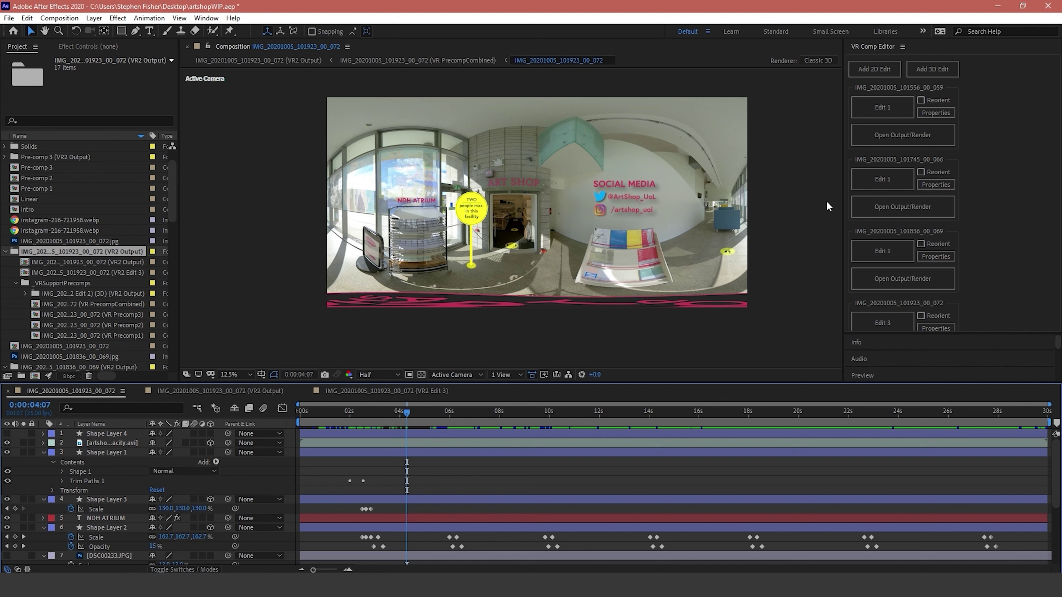
{"action": "left_click", "coordinate": [473, 218]}
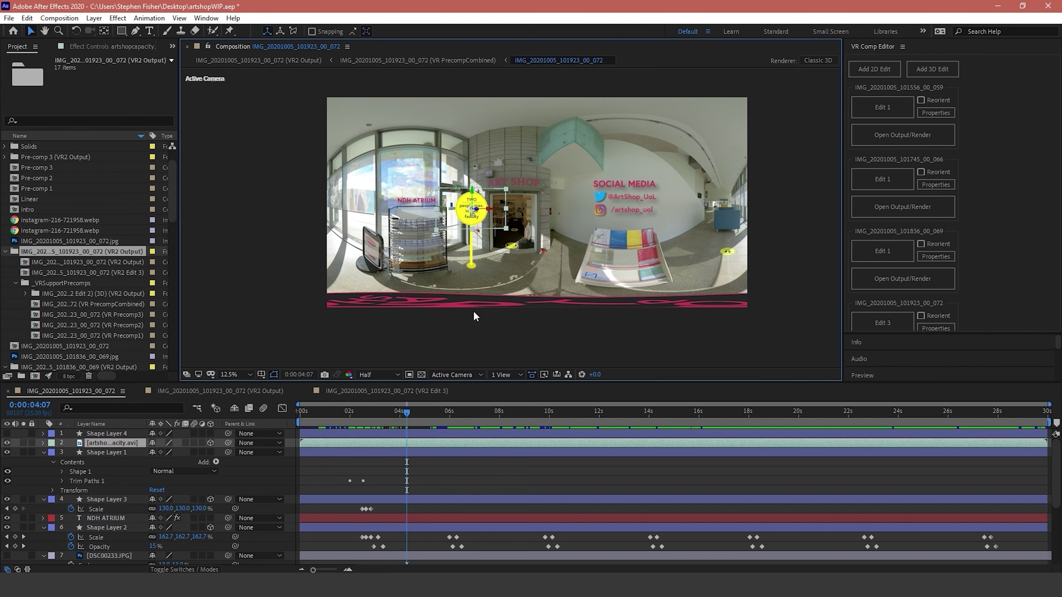
{"action": "left_click_drag", "start_coordinate": [406, 411], "coordinate": [525, 409]}
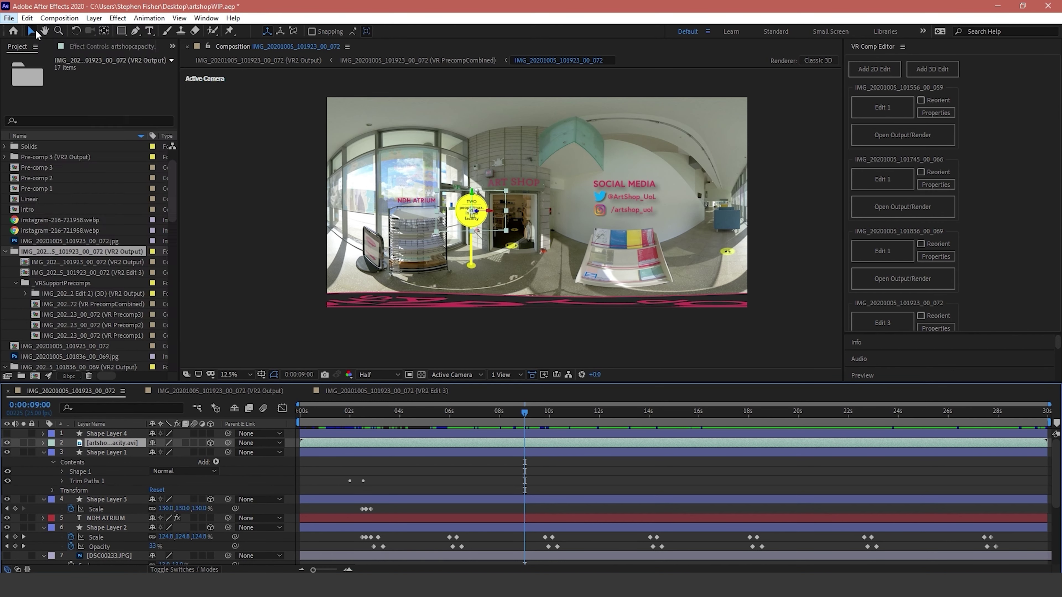
Start a new blank project, discarding unsaved changes to artshopWIP
{"action": "left_click", "coordinate": [9, 19]}
{"action": "left_click", "coordinate": [188, 34]}
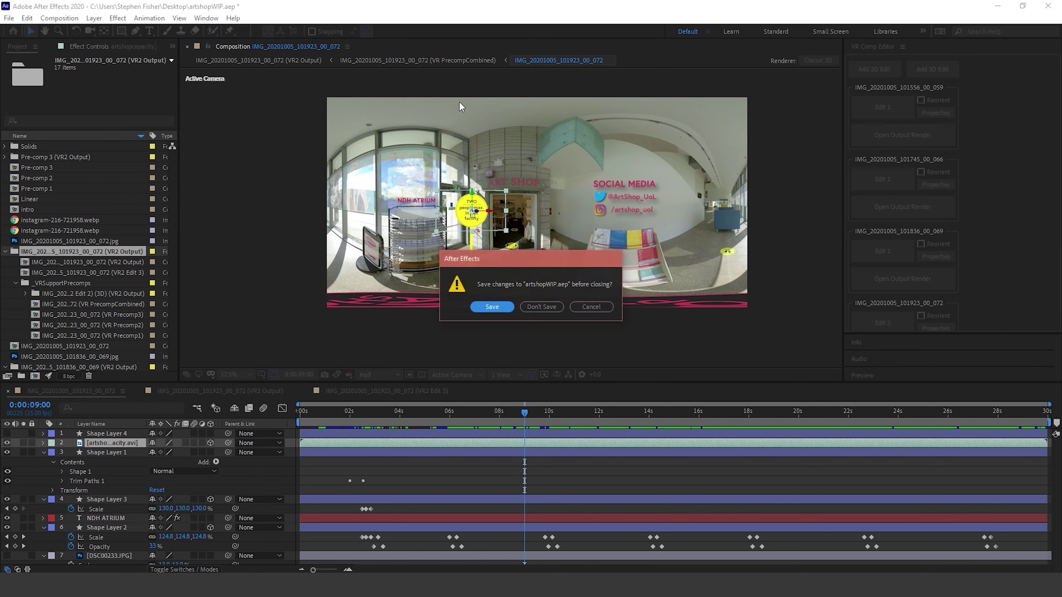
{"action": "left_click", "coordinate": [534, 308]}
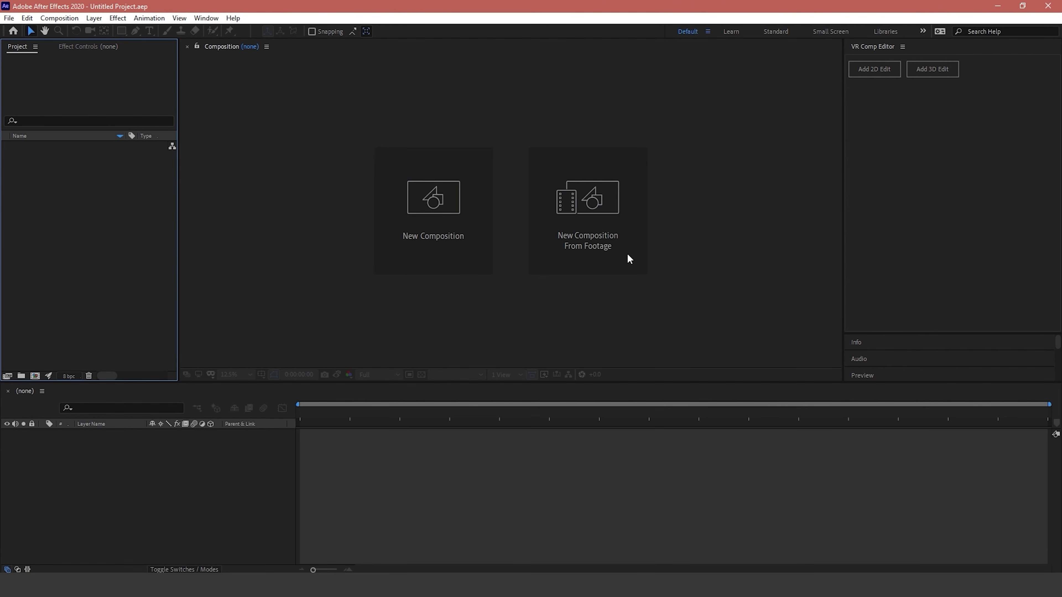
Close the VR Comp Editor panel and bring up the Art Shop folder window
{"action": "left_click", "coordinate": [902, 47]}
{"action": "left_click", "coordinate": [901, 50]}
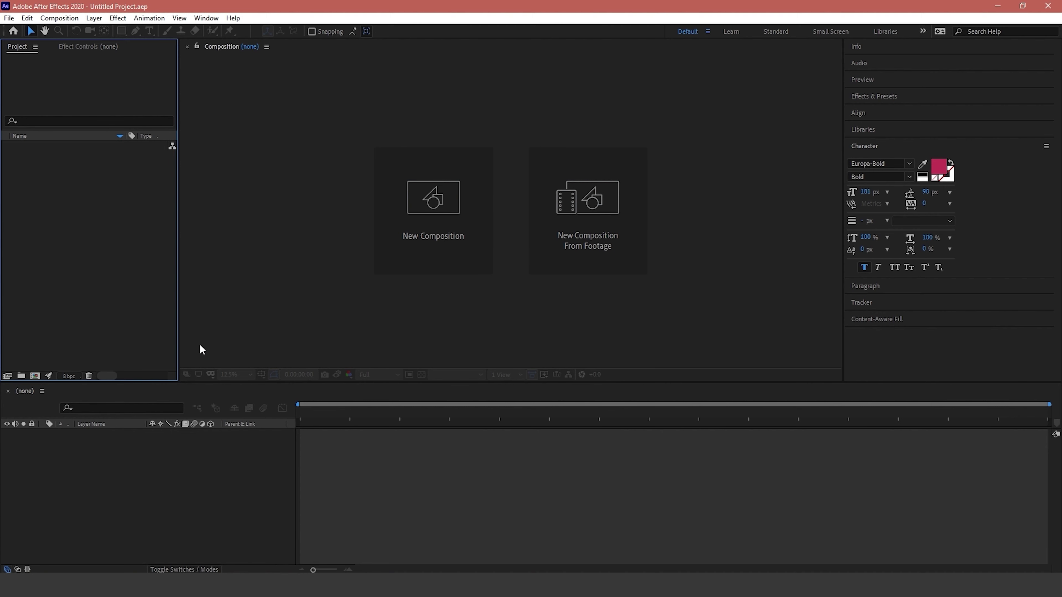
{"action": "key", "text": "alt+Tab"}
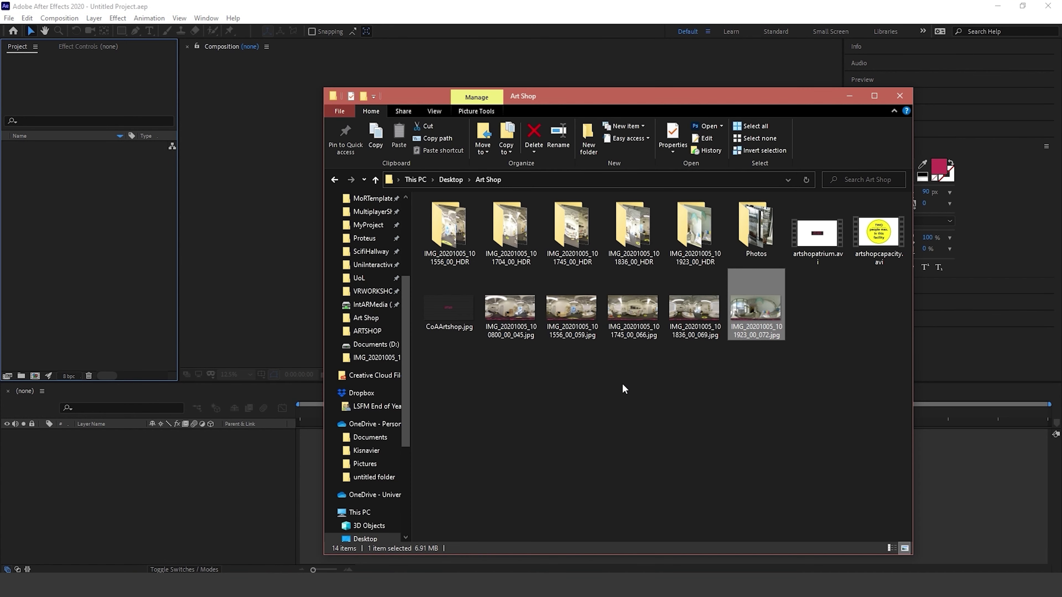
Drag IMG_20201005_101923_00_072.jpg from the Art Shop folder into the After Effects Project panel
{"action": "left_click", "coordinate": [587, 384]}
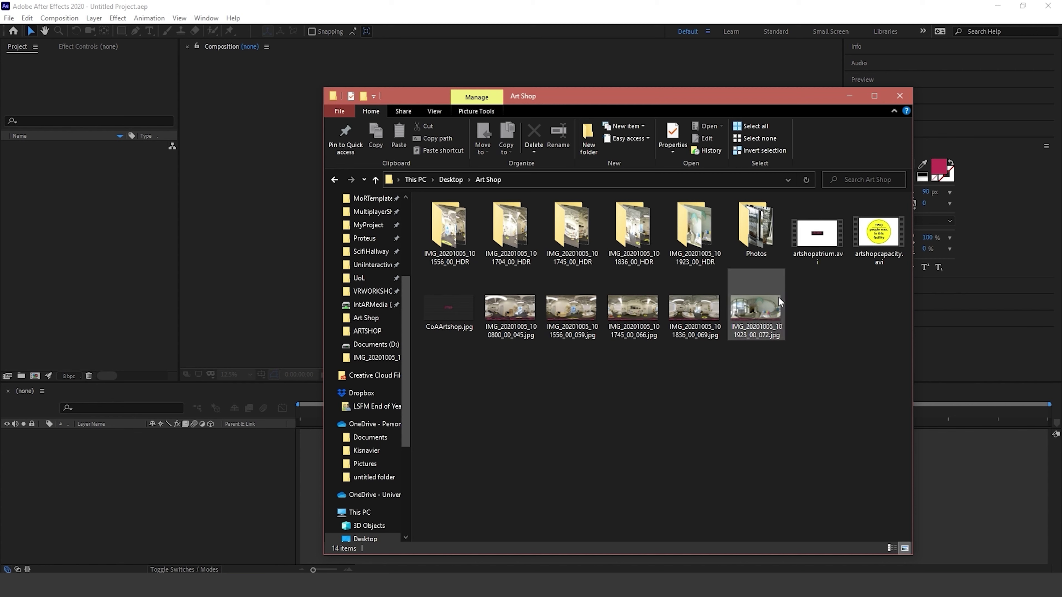
{"action": "left_click_drag", "start_coordinate": [767, 311], "coordinate": [61, 196]}
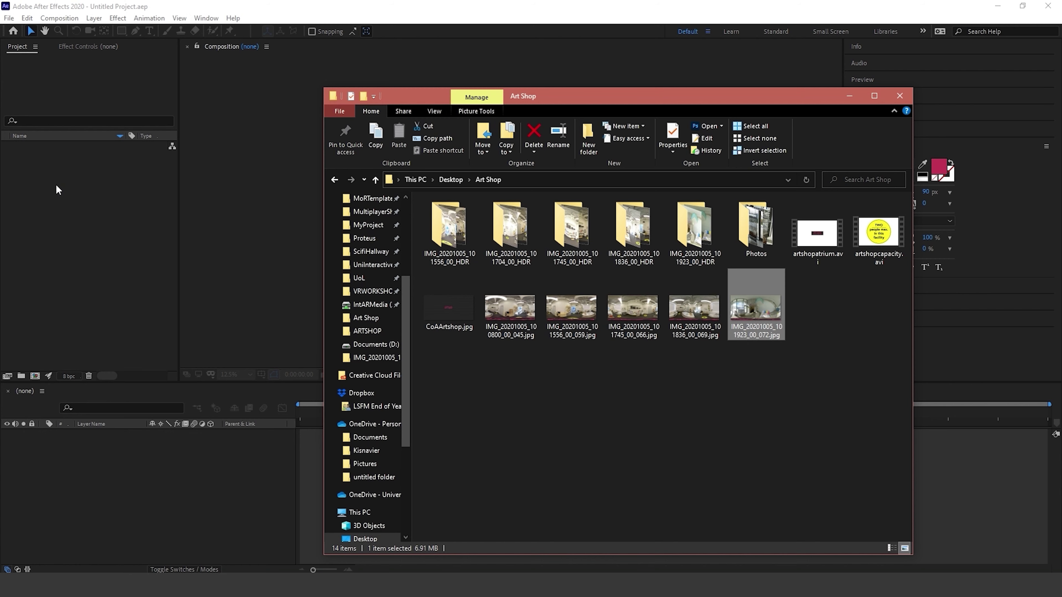
{"action": "left_click", "coordinate": [95, 211]}
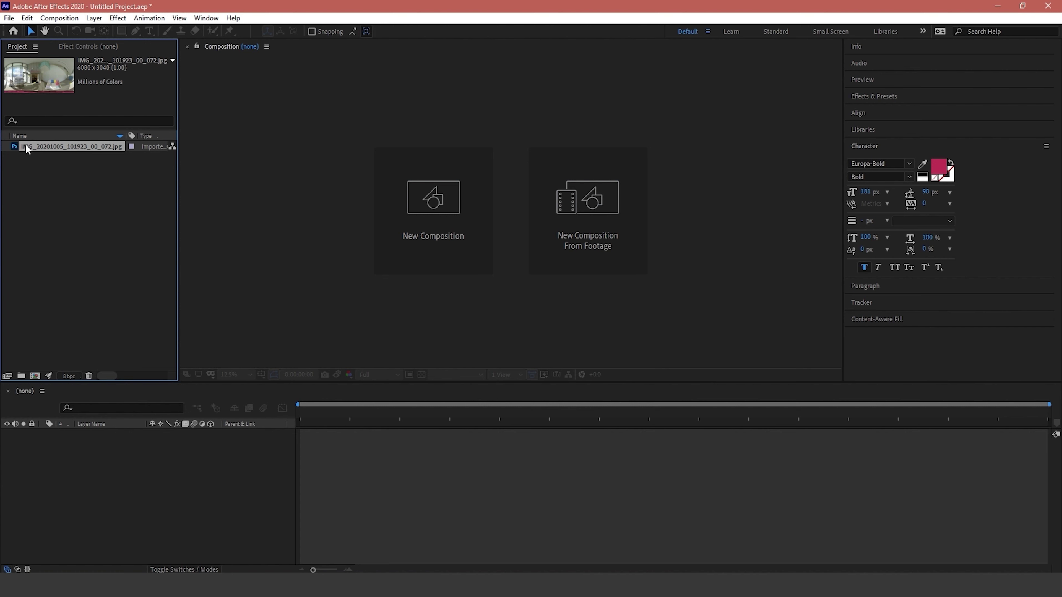
Drop the panorama footage on New Composition to make the IMG_20201005_101923_00_072 comp
{"action": "left_click_drag", "start_coordinate": [32, 147], "coordinate": [35, 377]}
{"action": "left_click_drag", "start_coordinate": [36, 377], "coordinate": [36, 377]}
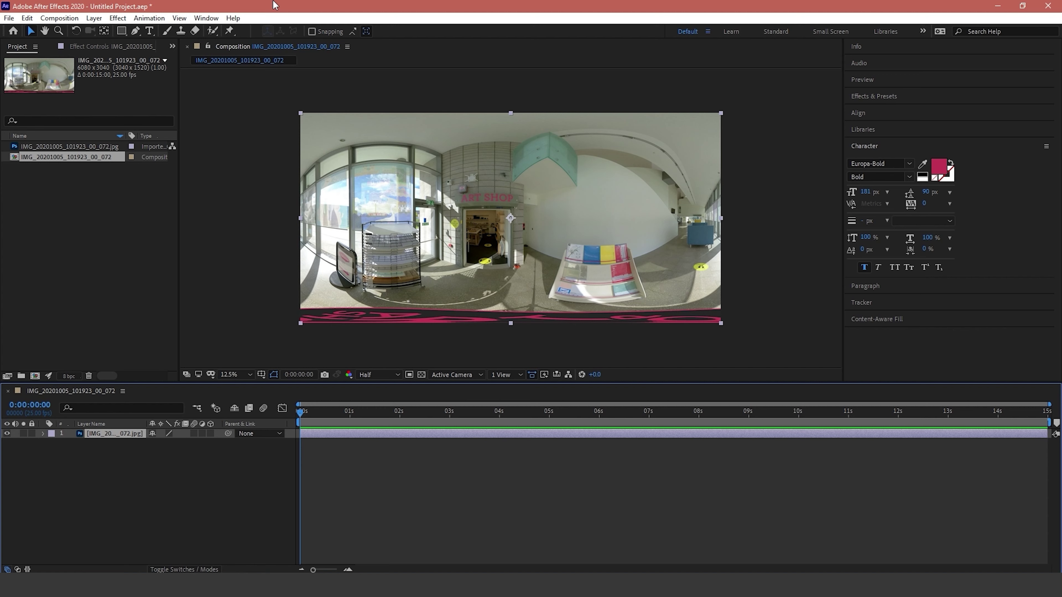
Reopen VR Comp Editor from the Window menu and start Add 2D Edit
{"action": "left_click", "coordinate": [206, 18]}
{"action": "key", "text": "Right"}
{"action": "mouse_move", "coordinate": [215, 20]}
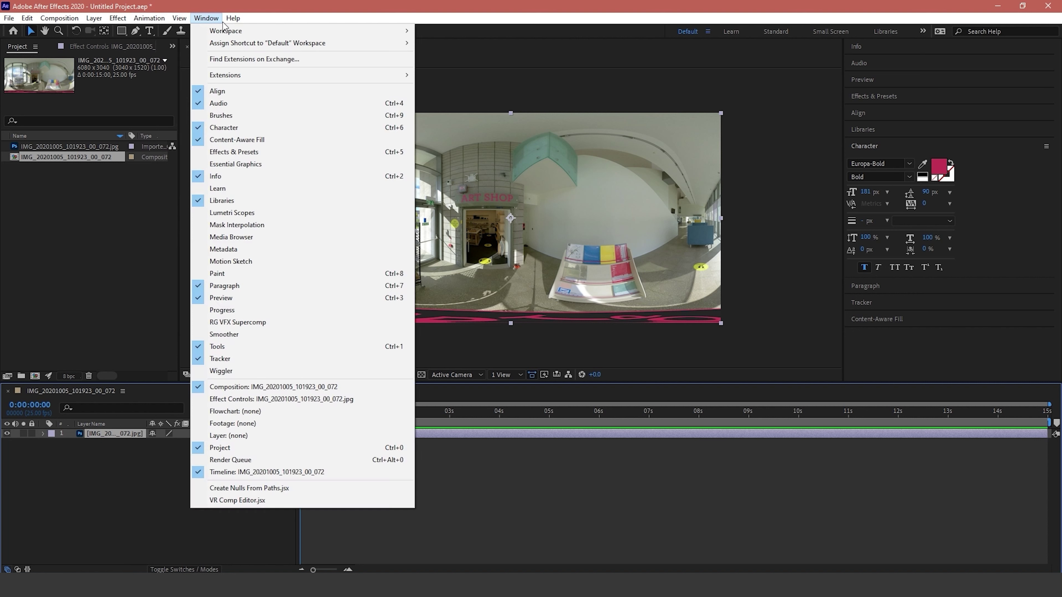
{"action": "left_click", "coordinate": [222, 502]}
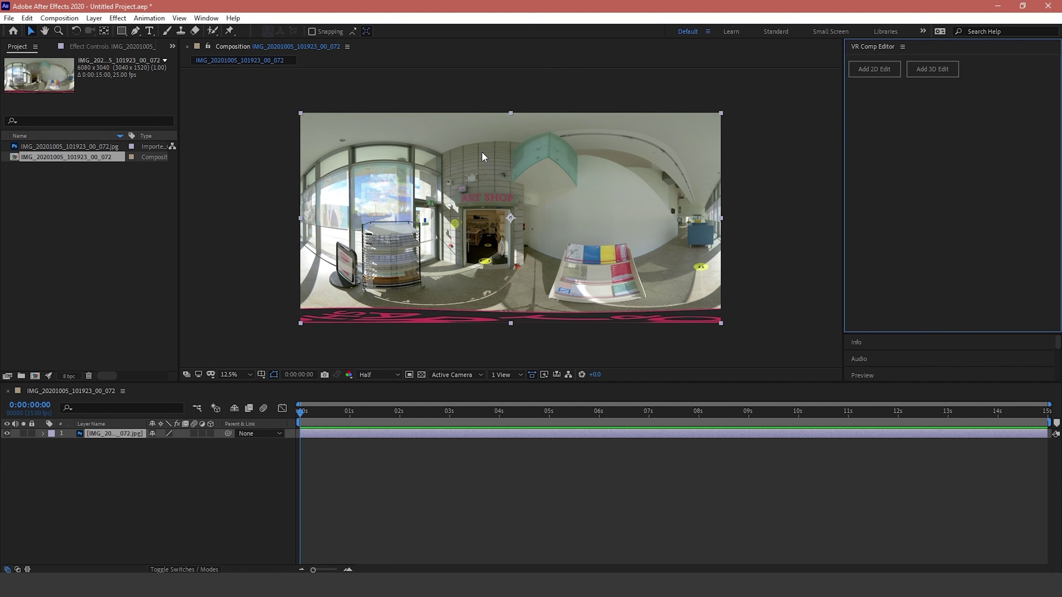
{"action": "left_click", "coordinate": [860, 69]}
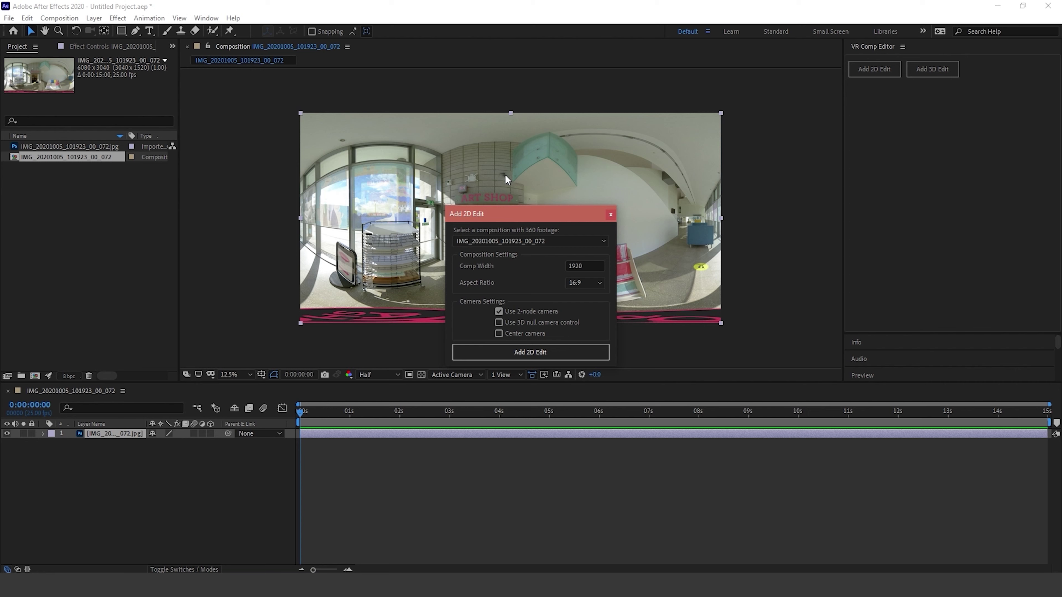
Choose the IMG_20201005_101923_00_072 comp and create the 2D edit with its camera
{"action": "left_click", "coordinate": [477, 240]}
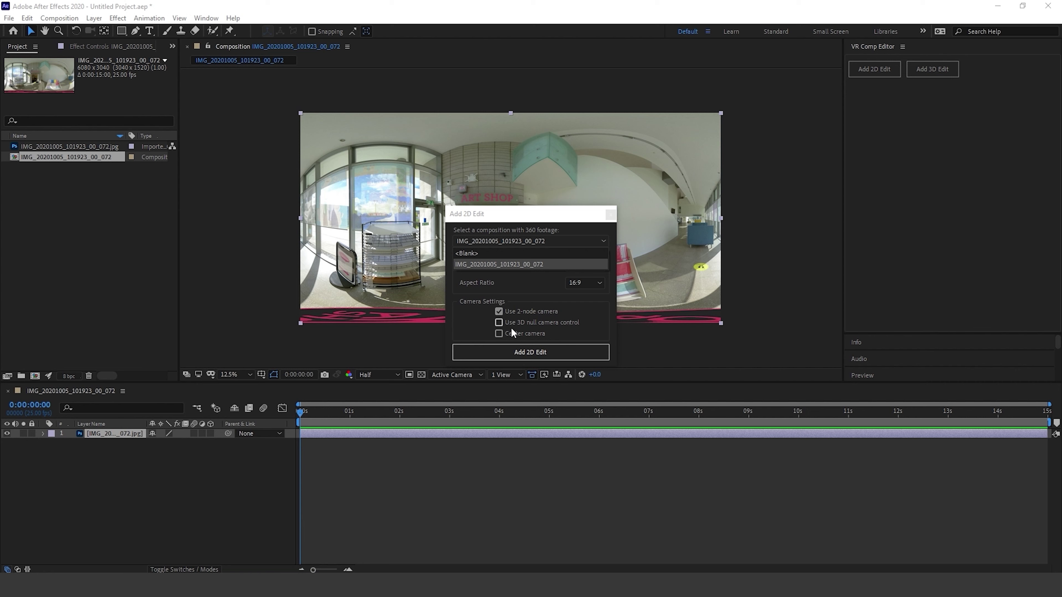
{"action": "left_click", "coordinate": [494, 354]}
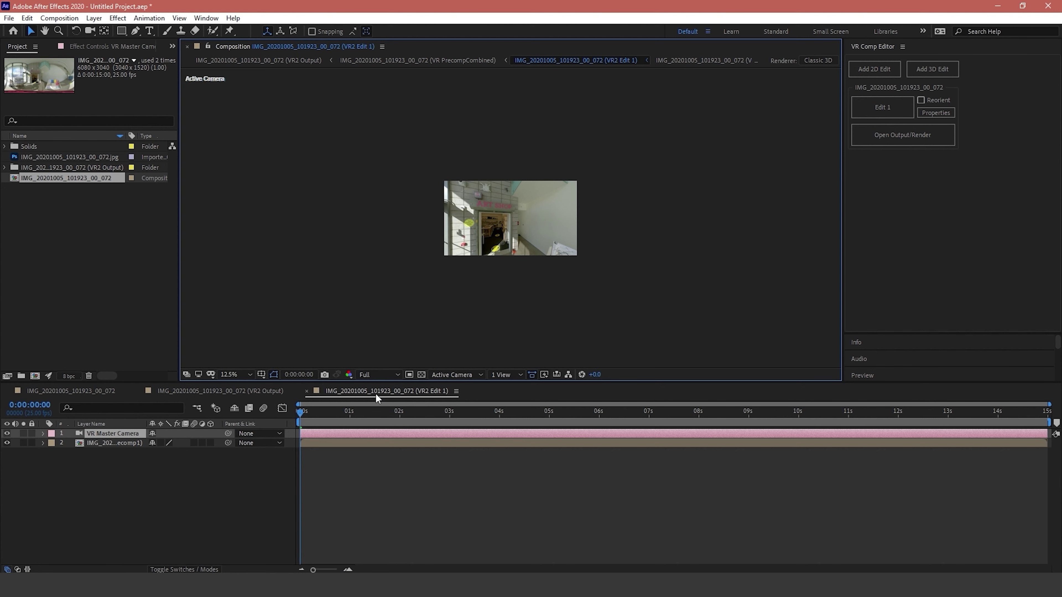
In VR2 Edit 1, orbit the camera to face the ART SHOP doorway
{"action": "left_click", "coordinate": [196, 389]}
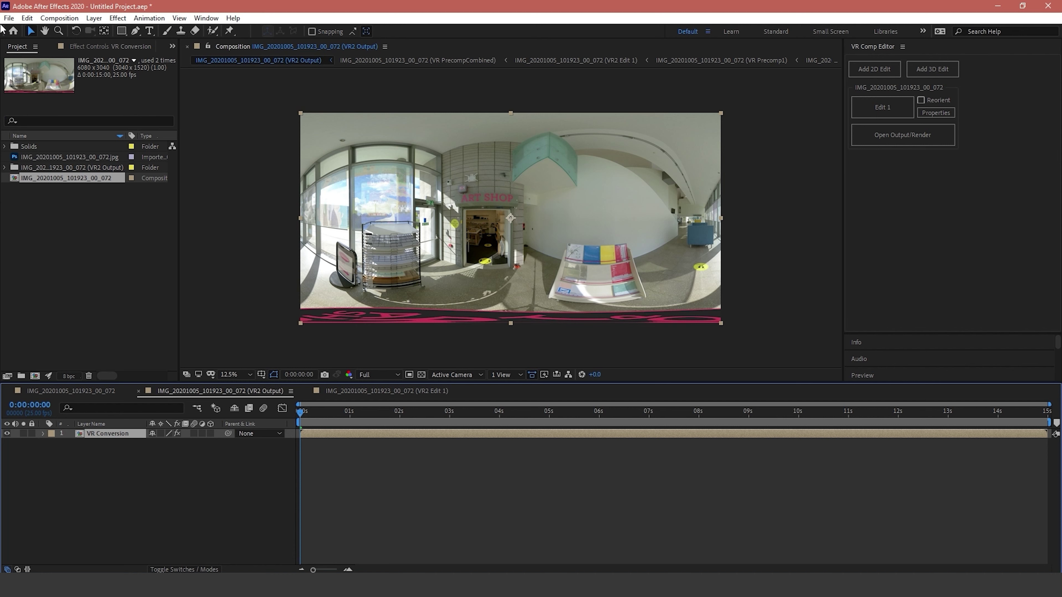
{"action": "left_click", "coordinate": [356, 391]}
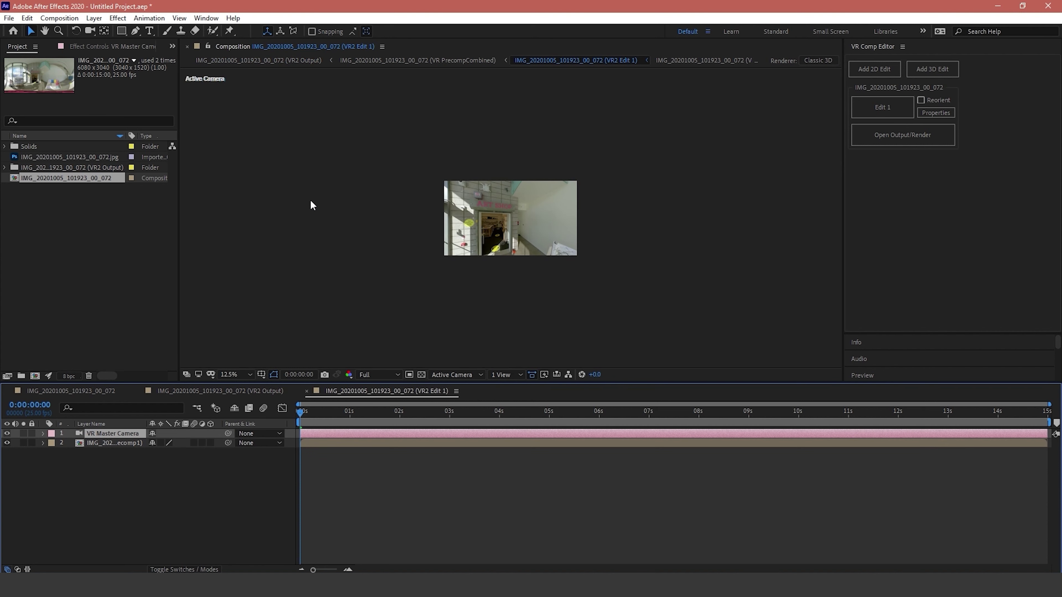
{"action": "scroll", "coordinate": [498, 212], "scroll_direction": "up", "scroll_amount": 1}
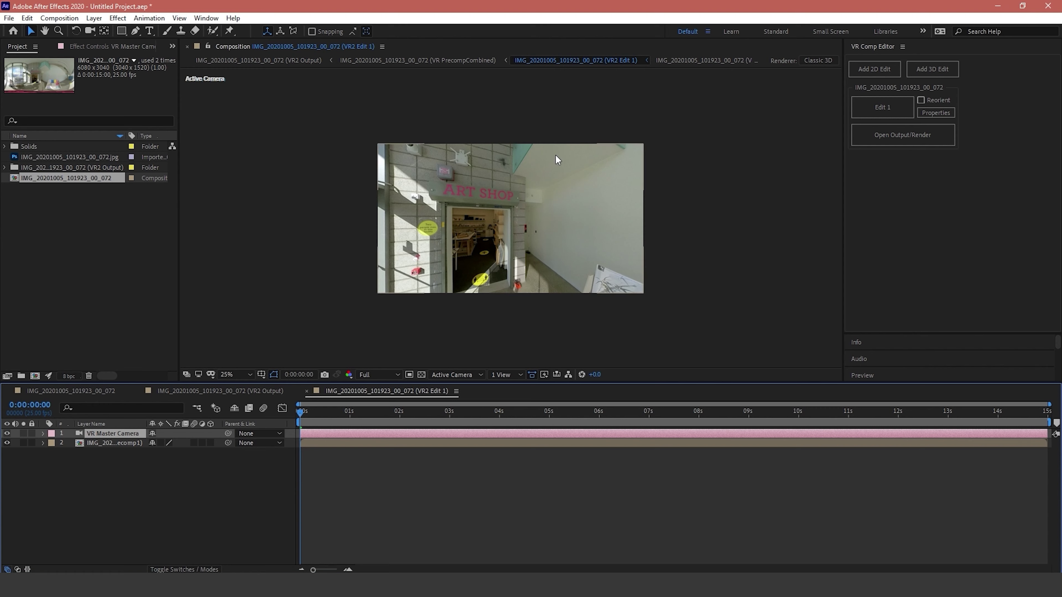
{"action": "key", "text": "c"}
{"action": "mouse_move", "coordinate": [517, 221]}
{"action": "left_mouse_down"}
{"action": "mouse_move", "coordinate": [463, 220]}
{"action": "mouse_move", "coordinate": [602, 231]}
{"action": "mouse_move", "coordinate": [595, 220]}
{"action": "mouse_move", "coordinate": [564, 242]}
{"action": "mouse_move", "coordinate": [635, 215]}
{"action": "mouse_move", "coordinate": [508, 190]}
{"action": "mouse_move", "coordinate": [486, 173]}
{"action": "mouse_move", "coordinate": [461, 193]}
{"action": "mouse_move", "coordinate": [464, 205]}
{"action": "mouse_move", "coordinate": [531, 226]}
{"action": "mouse_move", "coordinate": [524, 215]}
{"action": "left_mouse_up"}
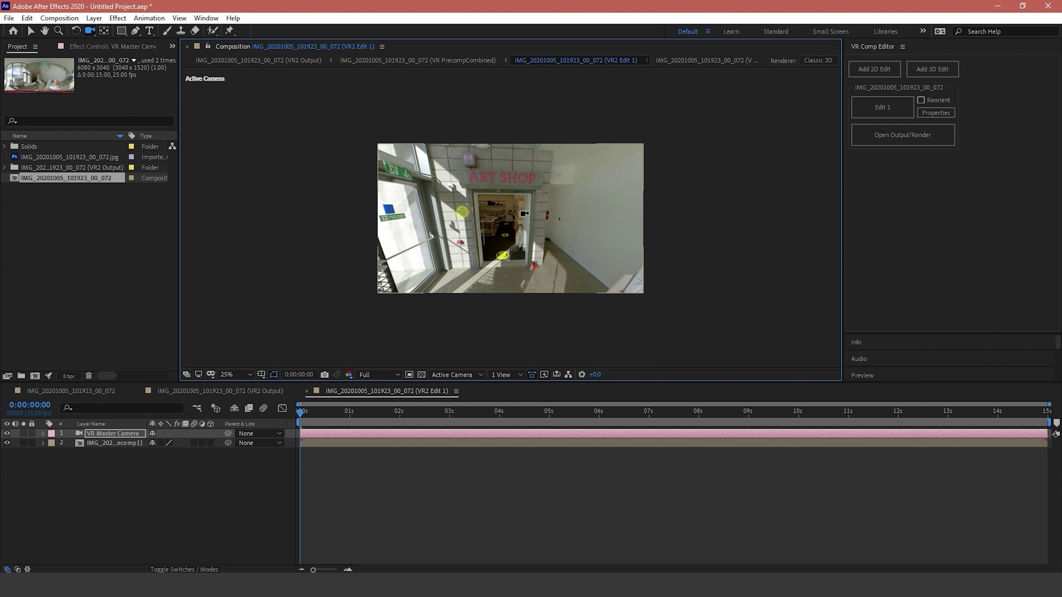
Compare VR2 Output with VR2 Edit 1, then open the rendered output
{"action": "left_click", "coordinate": [250, 392]}
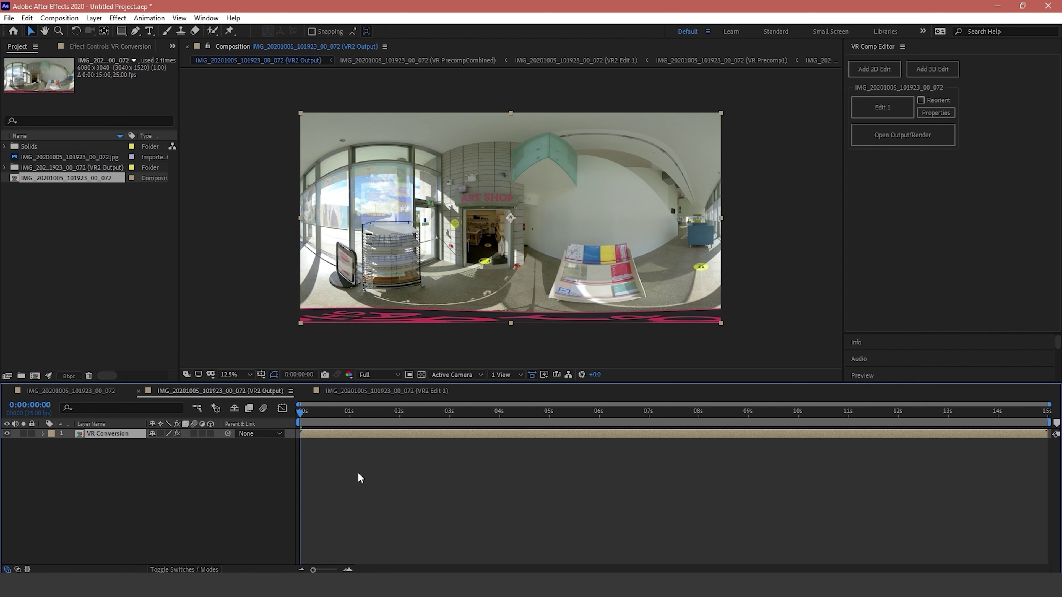
{"action": "left_click", "coordinate": [375, 393]}
{"action": "left_click", "coordinate": [256, 390]}
{"action": "left_click", "coordinate": [346, 394]}
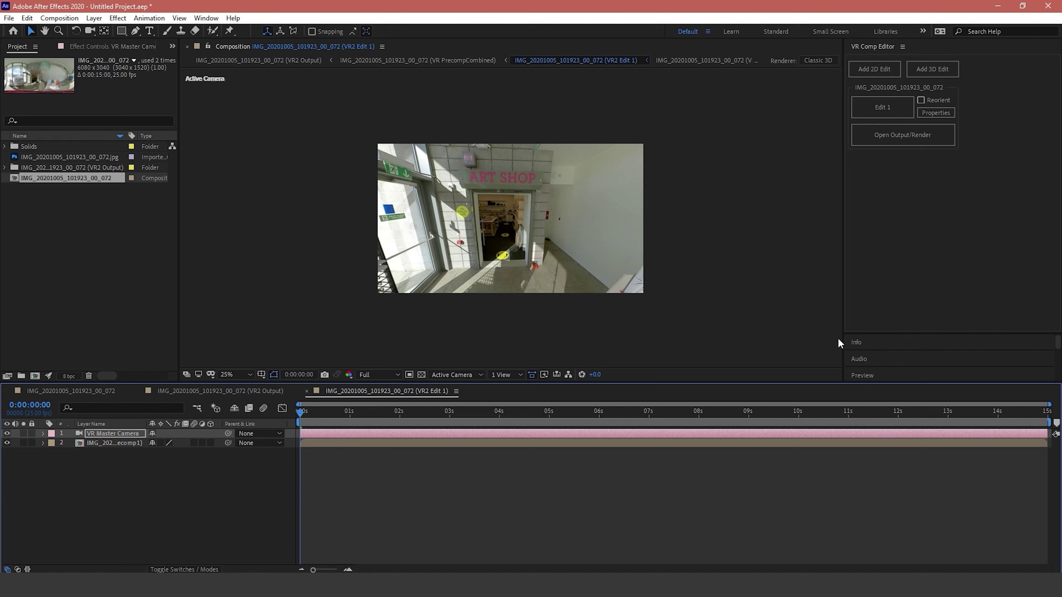
{"action": "left_click", "coordinate": [891, 140]}
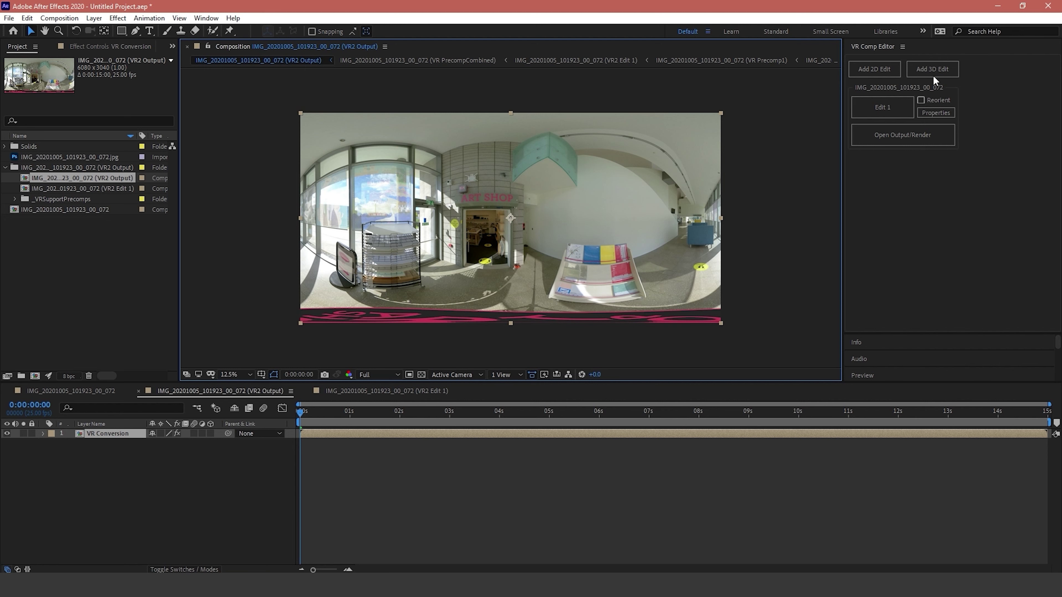
Check Edit 1 properties without changes and return to the IMG_20201005_101923_00_072 comp
{"action": "left_click", "coordinate": [937, 112]}
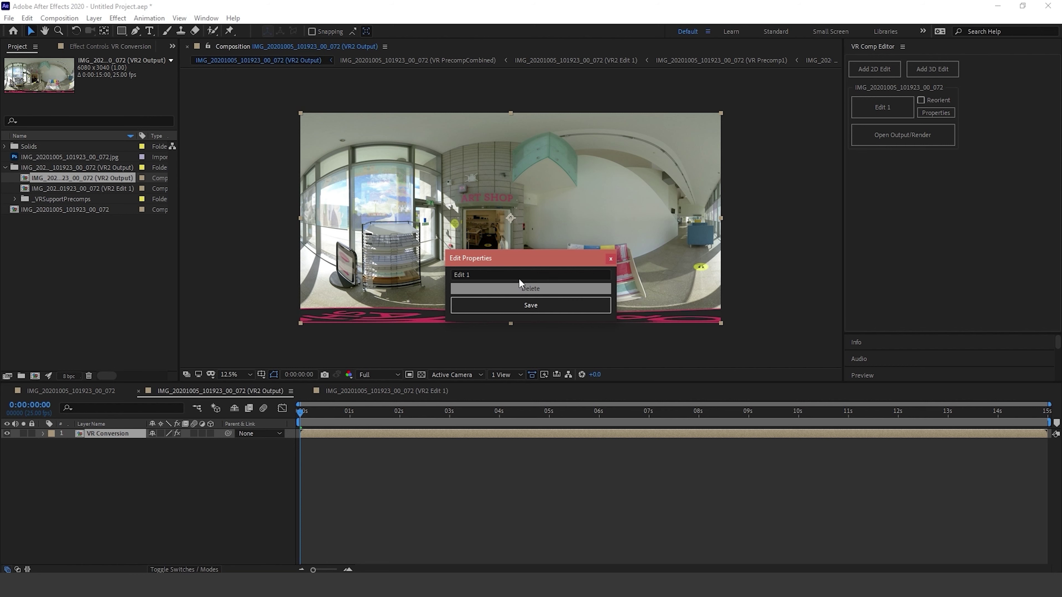
{"action": "left_click", "coordinate": [610, 261]}
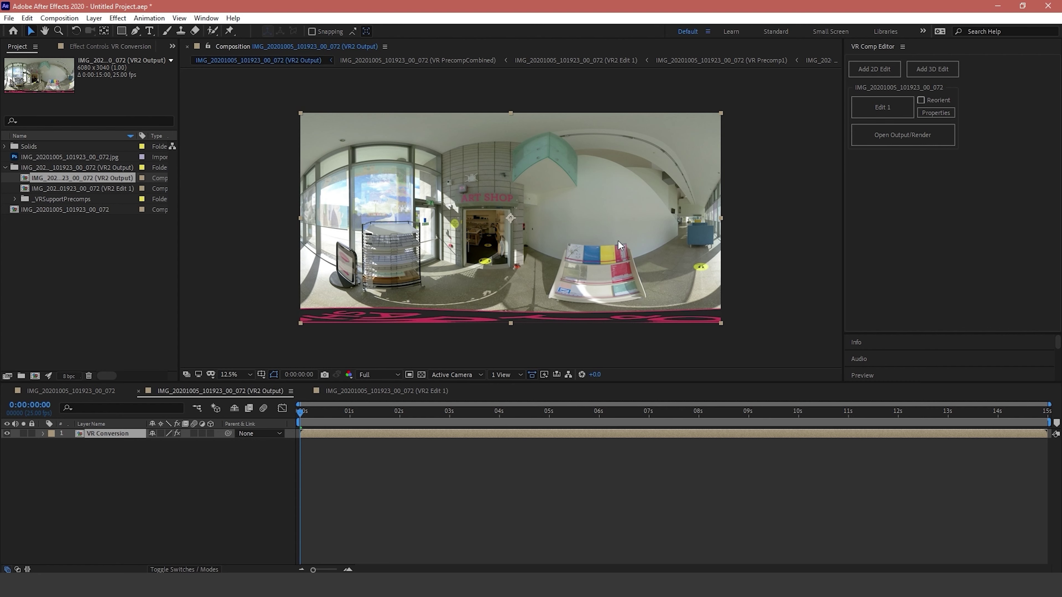
{"action": "left_click", "coordinate": [87, 392]}
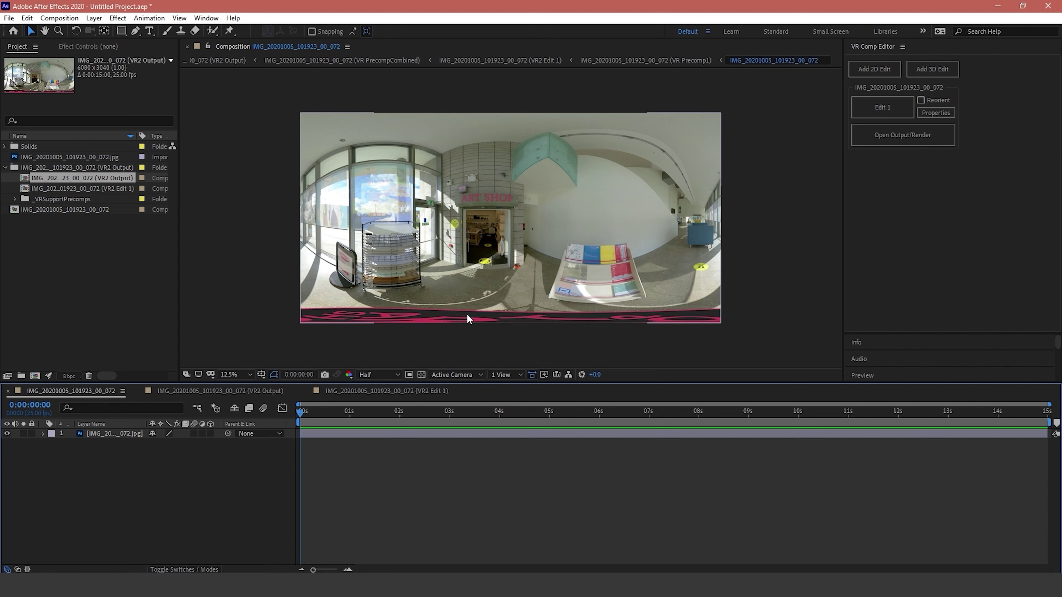
At 1 second, select the panorama image layer and choose the Pen tool
{"action": "left_click", "coordinate": [348, 412]}
{"action": "left_click", "coordinate": [112, 434]}
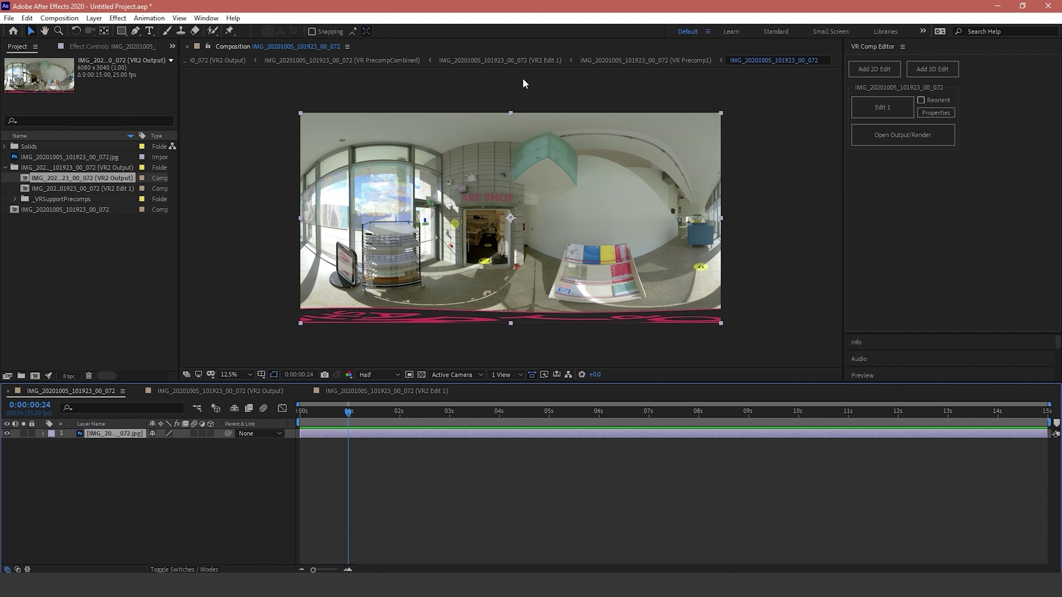
{"action": "left_click", "coordinate": [136, 30]}
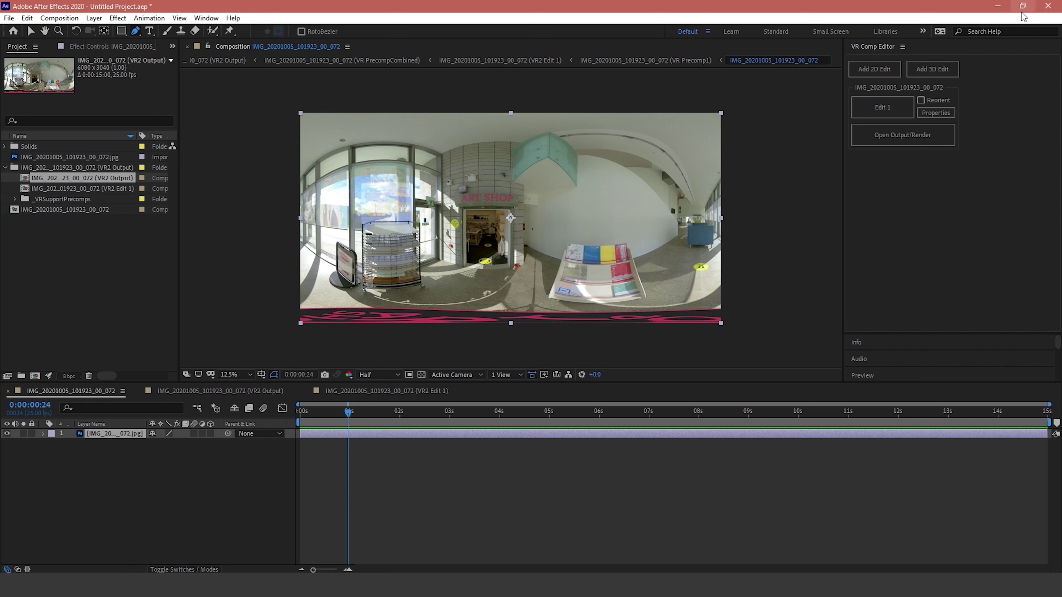
Duplicate the panorama image layer with Ctrl+D
{"action": "left_click", "coordinate": [102, 436]}
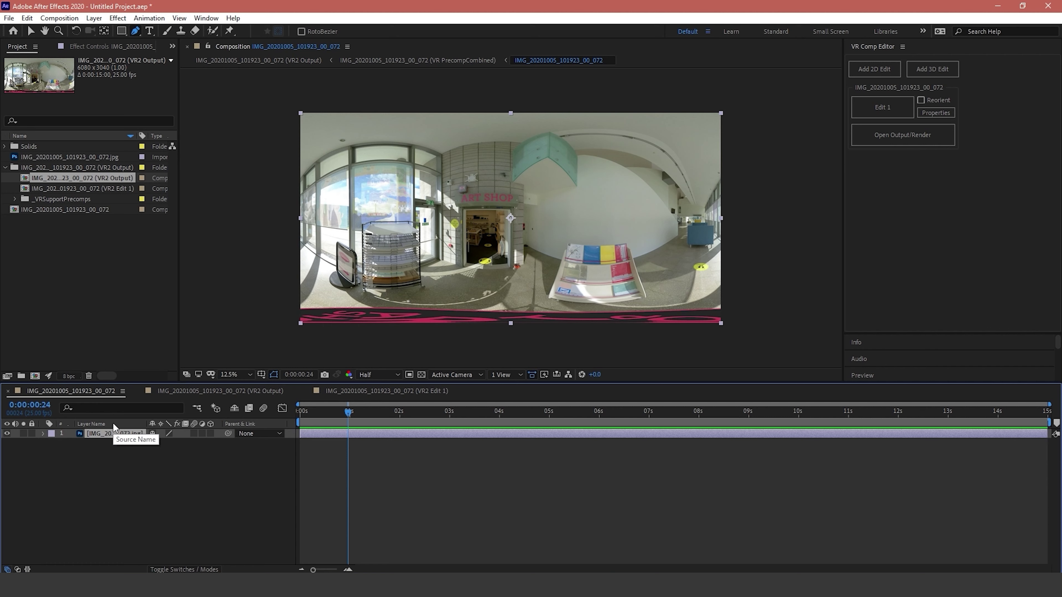
{"action": "key", "text": "ctrl+d"}
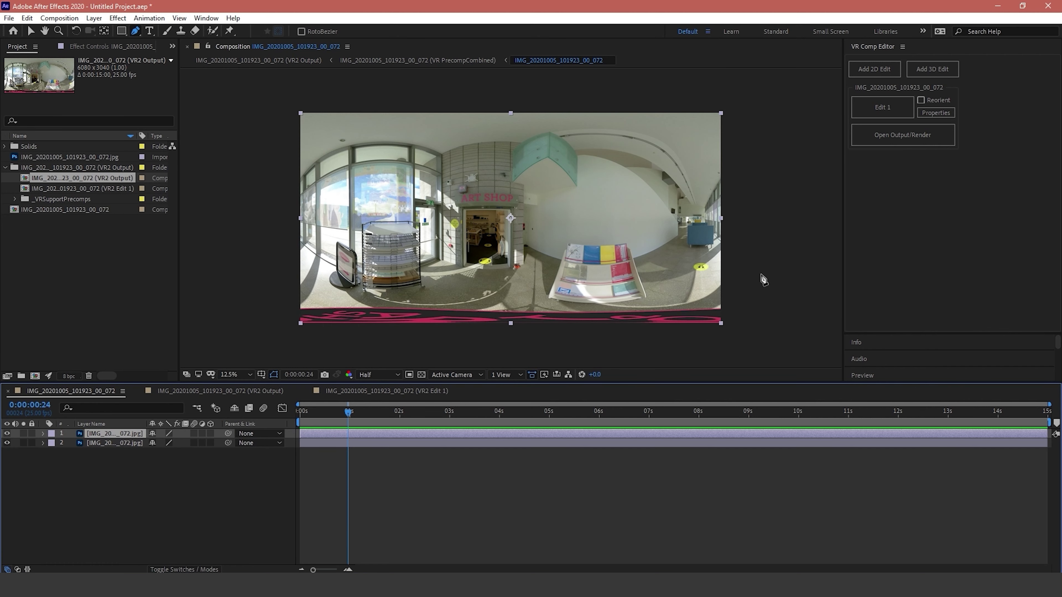
{"action": "left_click", "coordinate": [150, 31]}
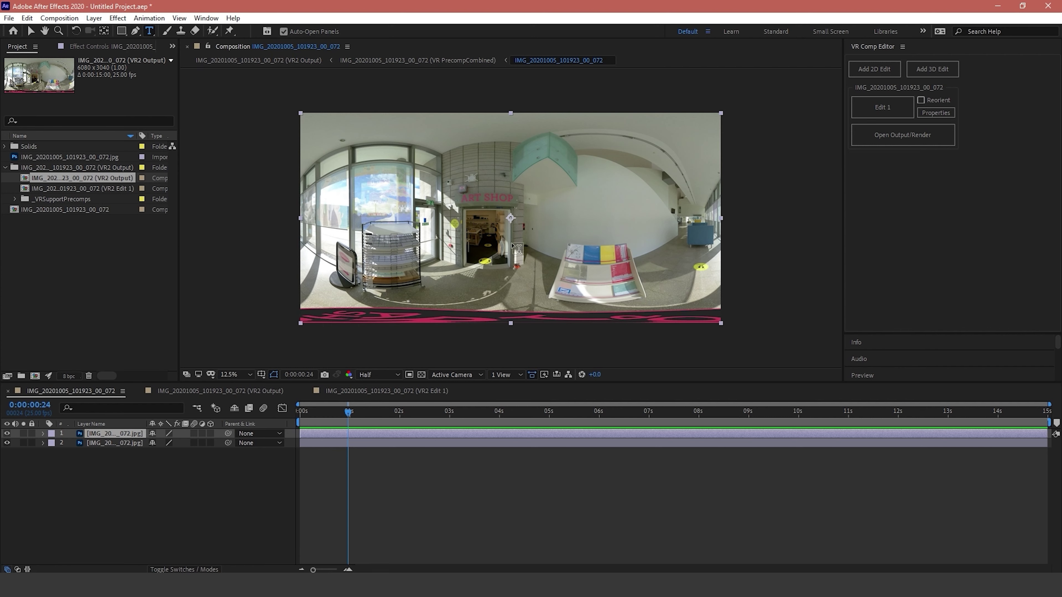
Add a new shape layer and draw an ellipse circle on the wall right of the door
{"action": "left_click", "coordinate": [92, 19]}
{"action": "mouse_move", "coordinate": [109, 30]}
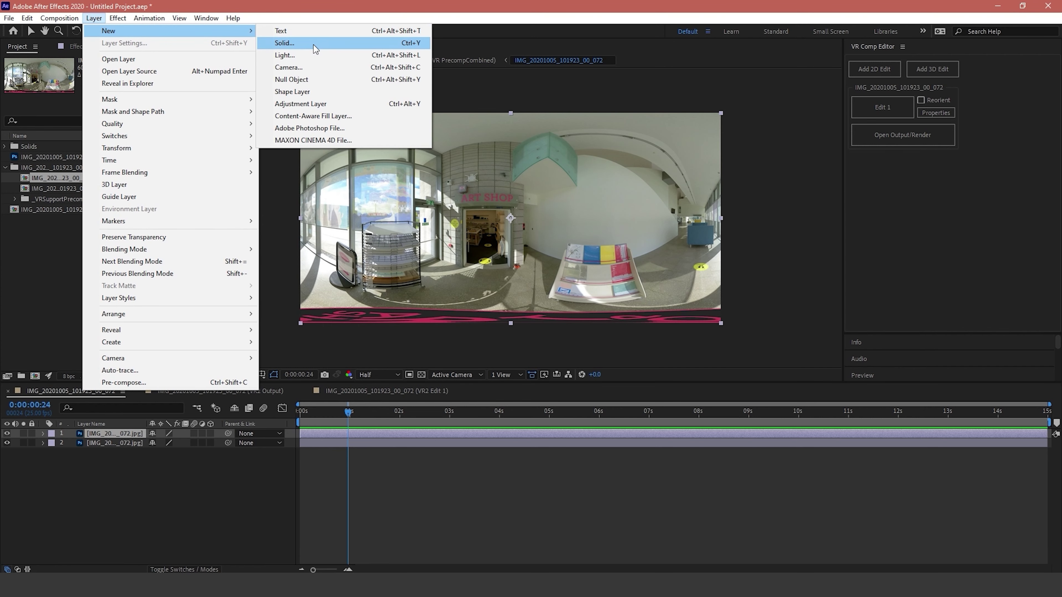
{"action": "left_click", "coordinate": [314, 91]}
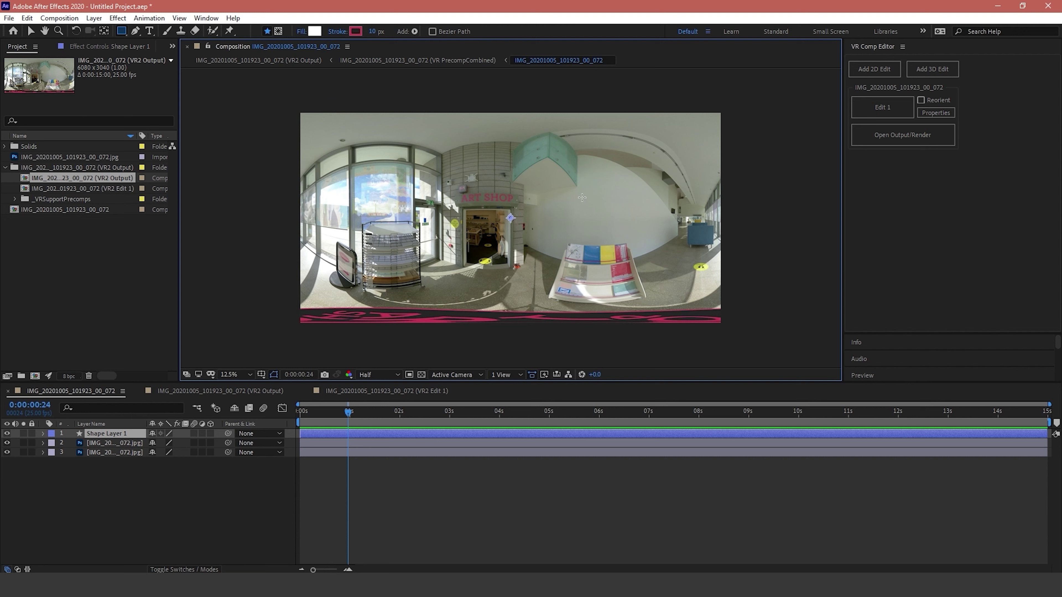
{"action": "left_click", "coordinate": [119, 31]}
{"action": "left_click", "coordinate": [170, 55]}
{"action": "left_click_drag", "start_coordinate": [596, 211], "coordinate": [605, 235]}
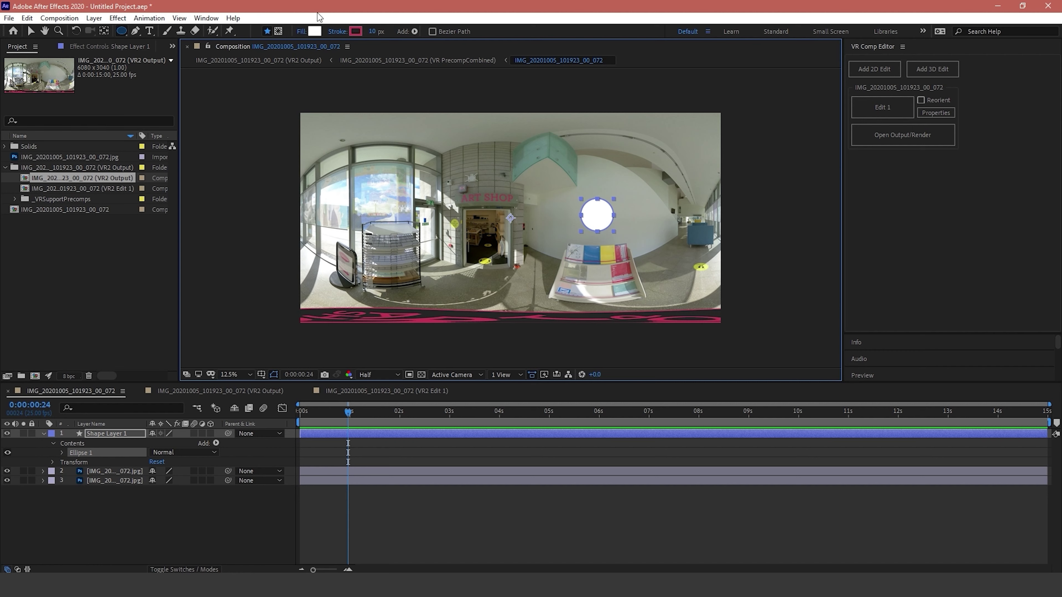
Set the circle's fill to pink C13454 sampled from the floor graphic, then deselect
{"action": "left_click", "coordinate": [313, 31]}
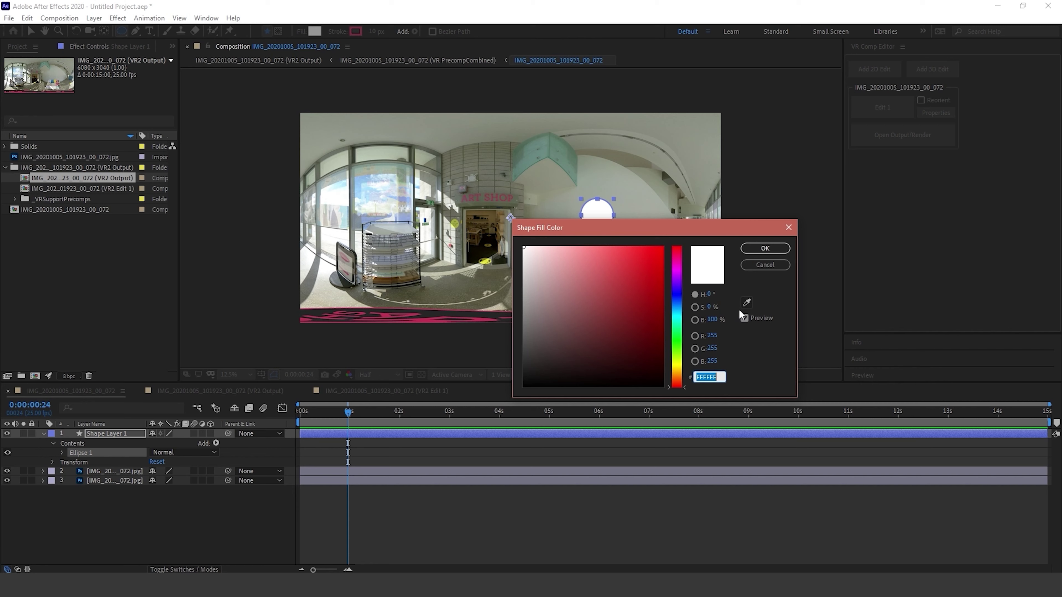
{"action": "left_click", "coordinate": [747, 302]}
{"action": "left_click", "coordinate": [452, 317]}
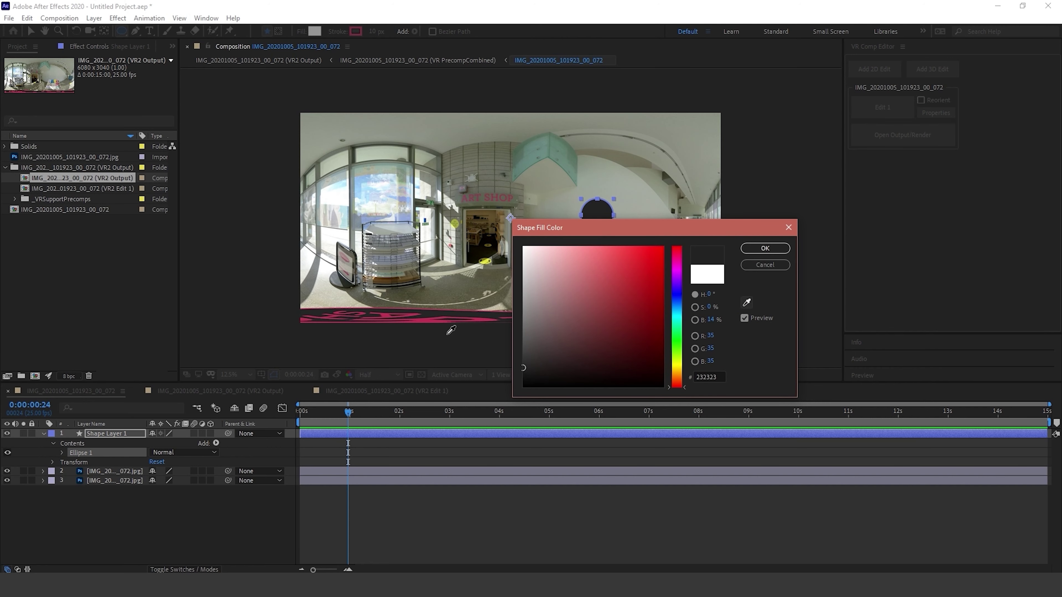
{"action": "left_click", "coordinate": [753, 249]}
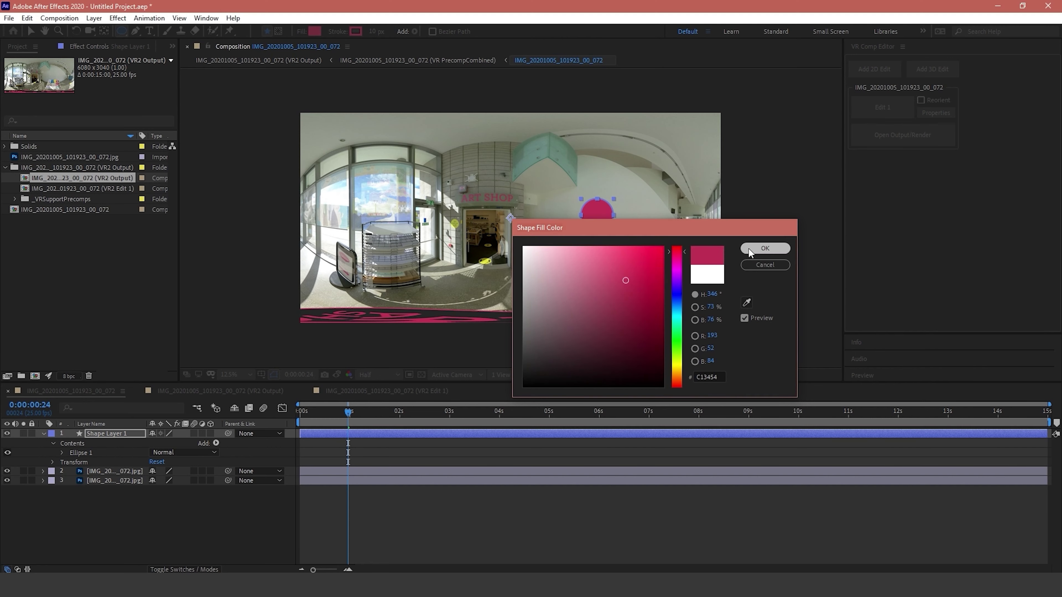
{"action": "left_click", "coordinate": [31, 30]}
{"action": "left_click", "coordinate": [237, 204]}
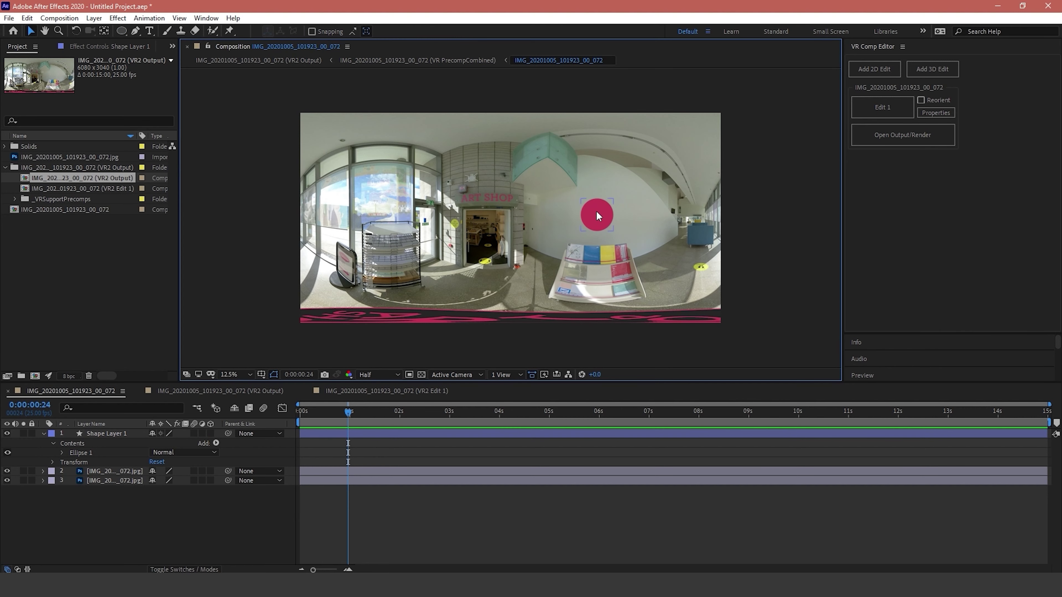
In VR2 Edit 1, orbit the camera to face the pink circle, then return to the main comp
{"action": "left_click", "coordinate": [419, 386]}
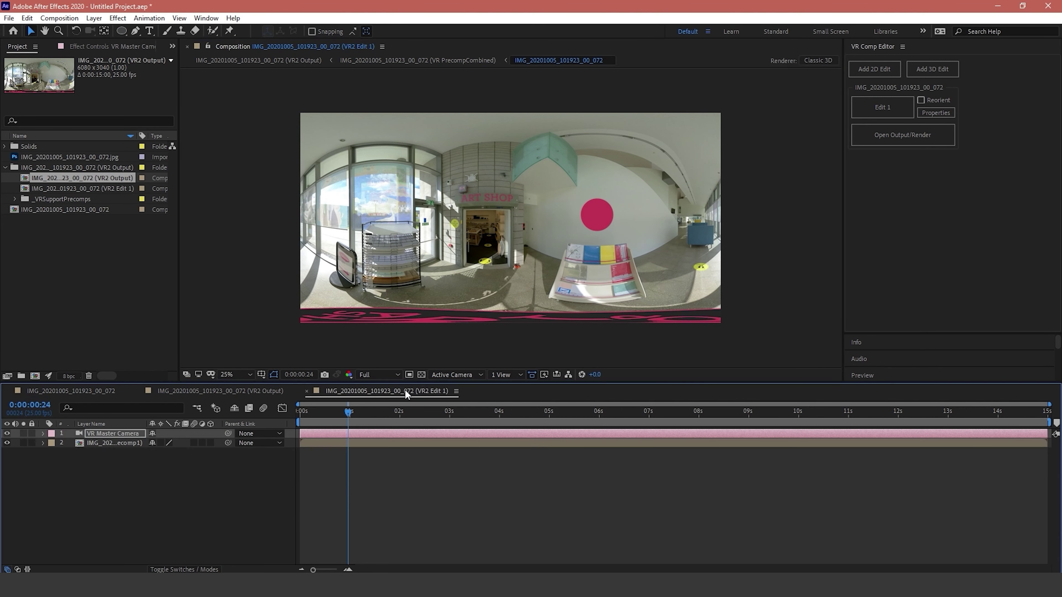
{"action": "key", "text": "c"}
{"action": "mouse_move", "coordinate": [518, 222]}
{"action": "left_mouse_down"}
{"action": "mouse_move", "coordinate": [512, 228]}
{"action": "mouse_move", "coordinate": [506, 205]}
{"action": "left_mouse_up"}
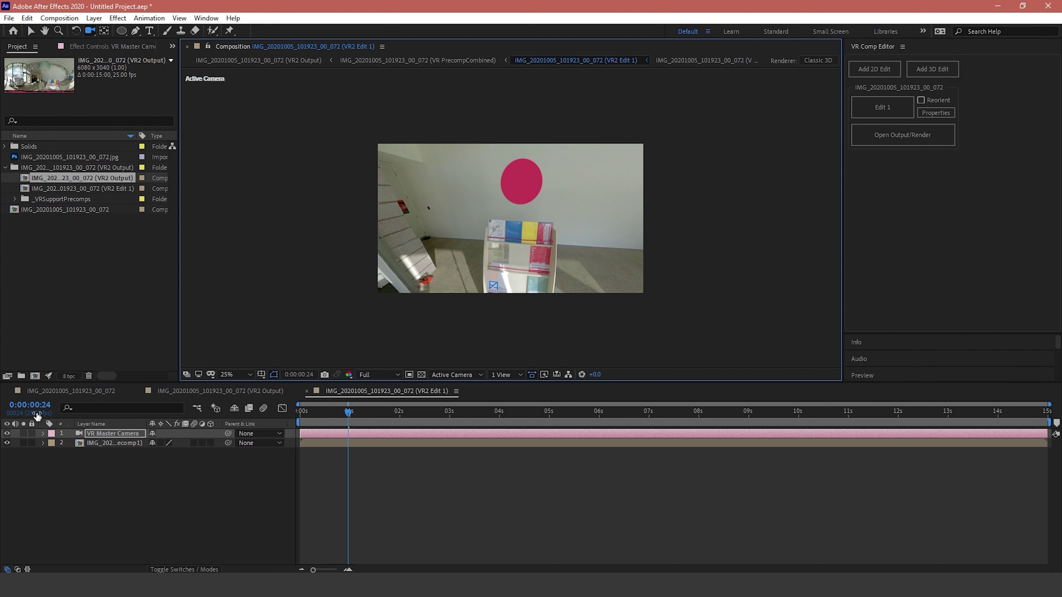
{"action": "left_click", "coordinate": [69, 395]}
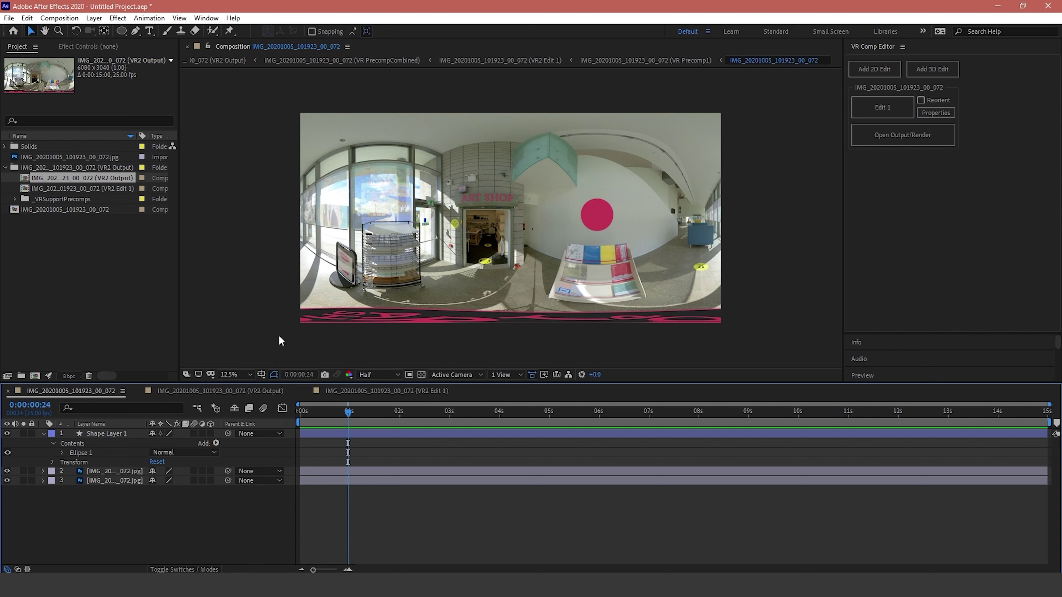
Add 'Text Sample' text just above the pink circle and parent it to Shape Layer 1
{"action": "left_click", "coordinate": [149, 30]}
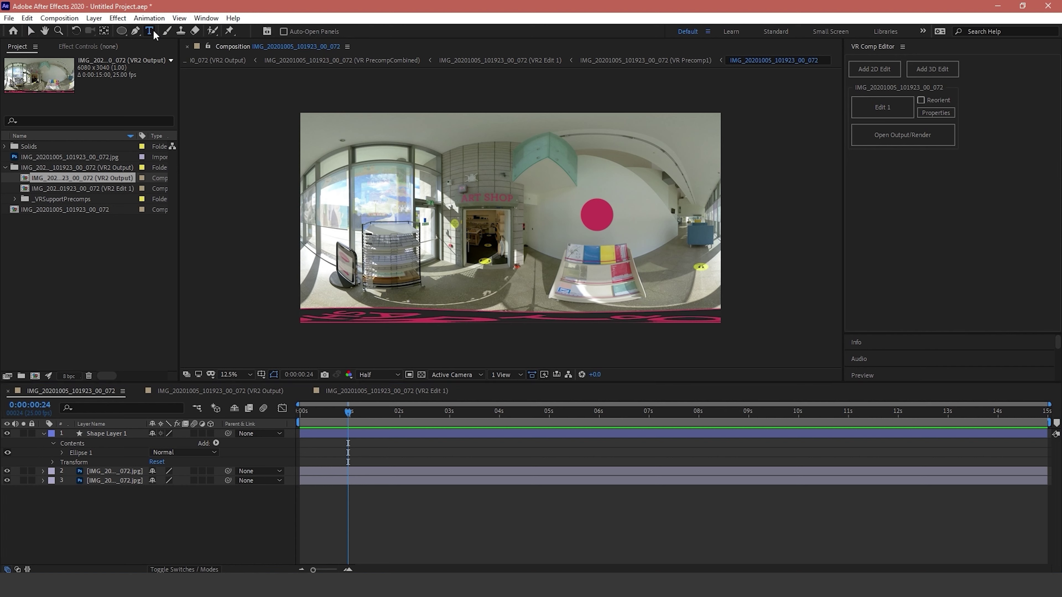
{"action": "left_click", "coordinate": [576, 186]}
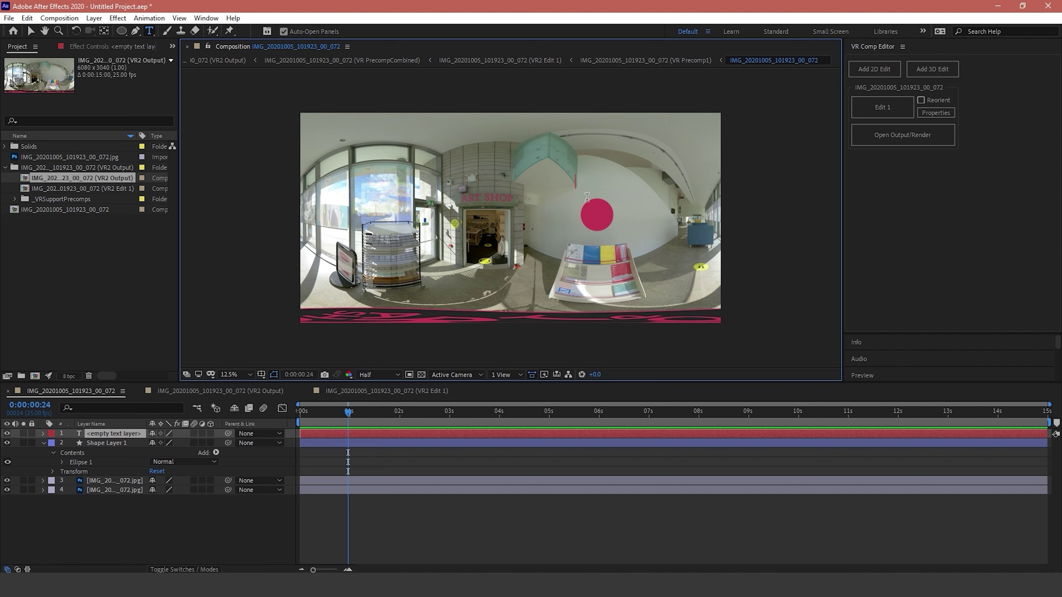
{"action": "type", "text": "Te"}
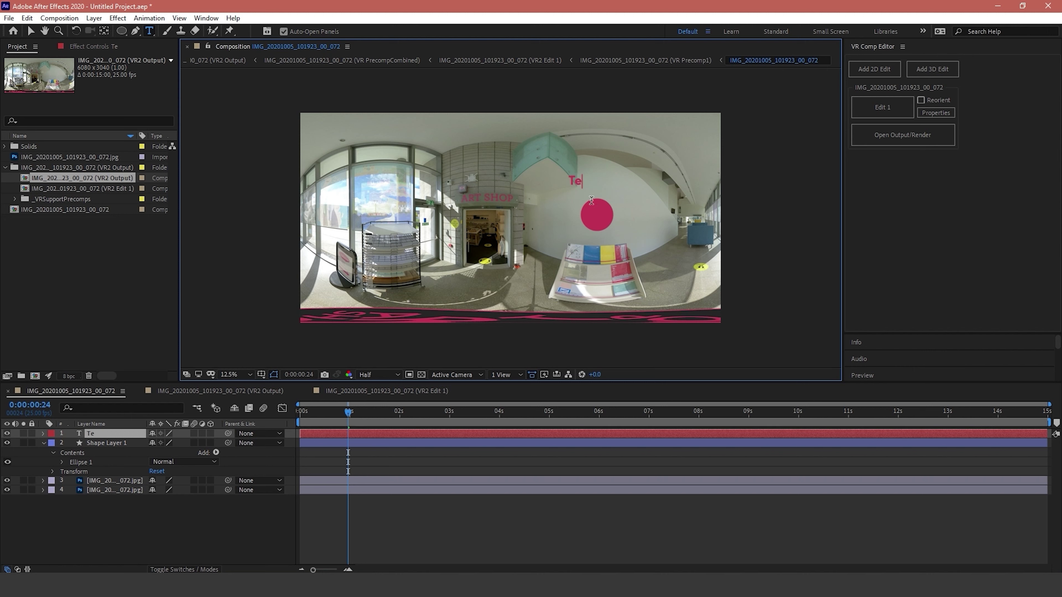
{"action": "type", "text": "xt Sample"}
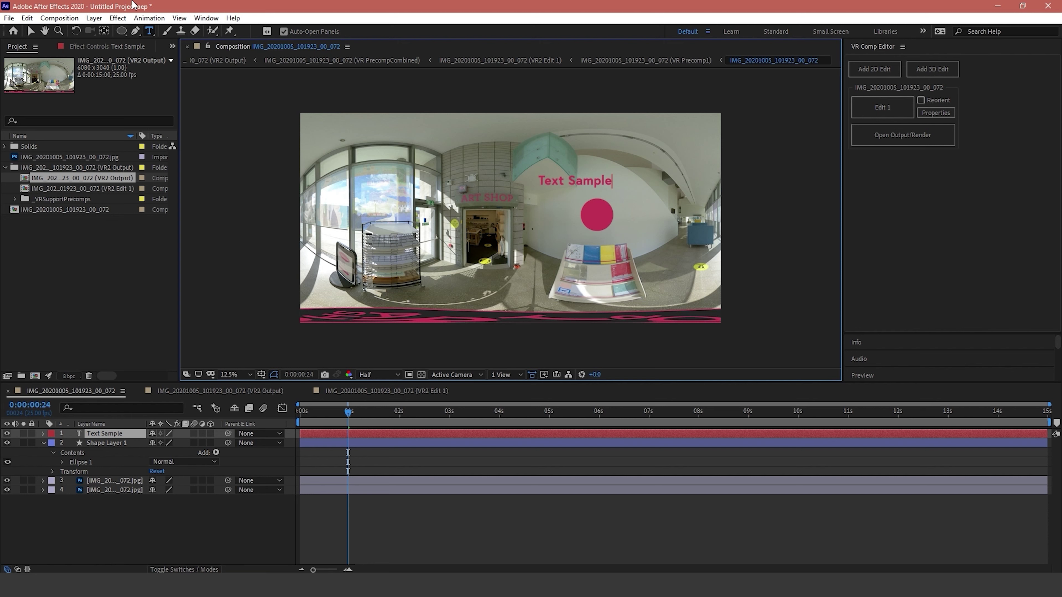
{"action": "left_click", "coordinate": [30, 31]}
{"action": "left_click_drag", "start_coordinate": [588, 183], "coordinate": [609, 189]}
{"action": "left_click_drag", "start_coordinate": [228, 435], "coordinate": [118, 444]}
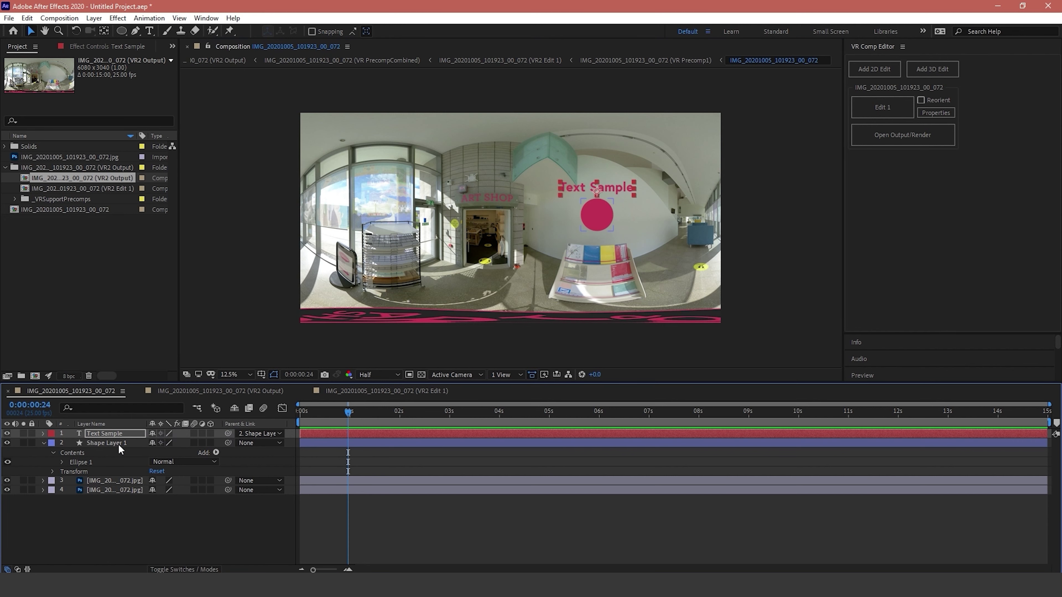
Keyframe Shape Layer 1's Position from 3040,2753 up to 3040,1612 at 0:00:03:00
{"action": "left_click", "coordinate": [121, 446]}
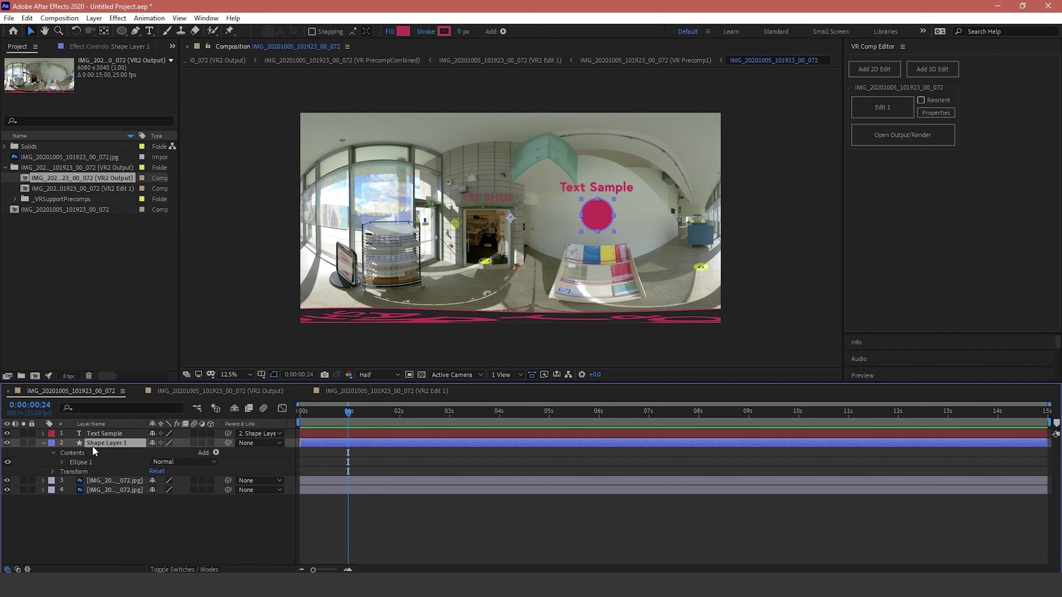
{"action": "key", "text": "p"}
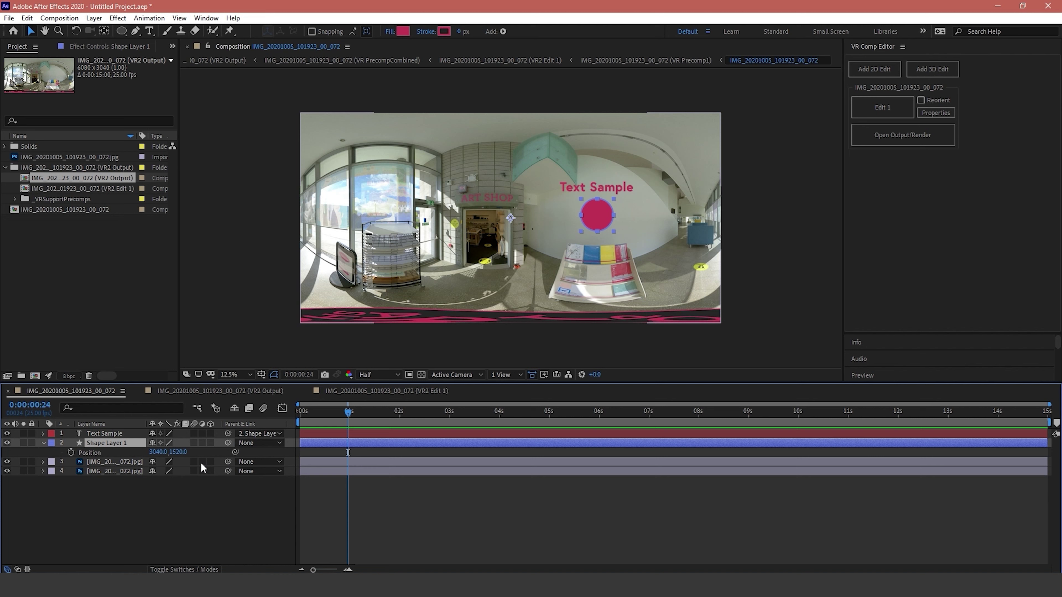
{"action": "left_click_drag", "start_coordinate": [178, 452], "coordinate": [839, 480]}
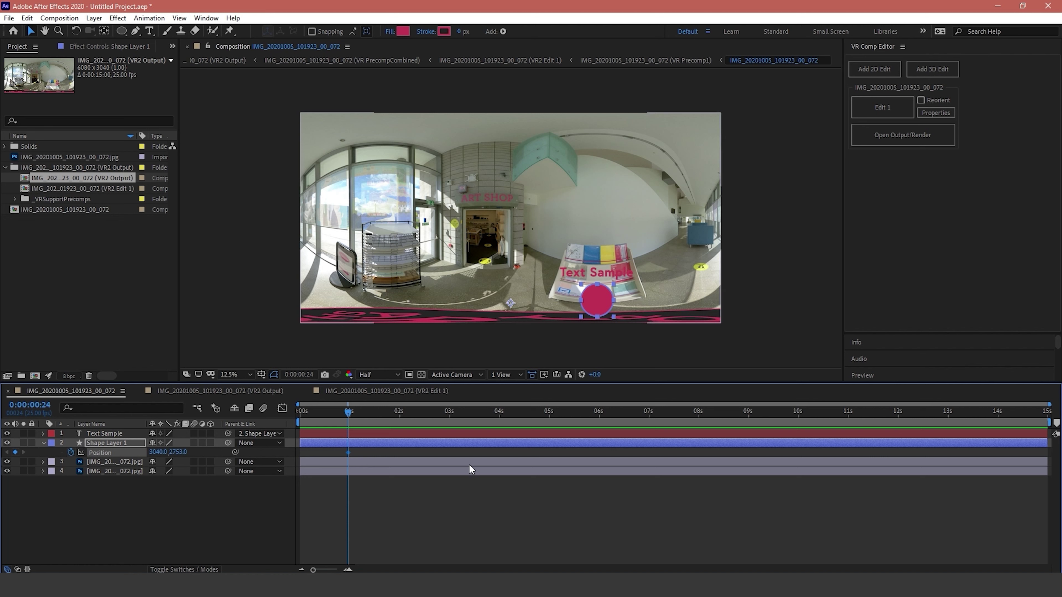
{"action": "left_click_drag", "start_coordinate": [397, 410], "coordinate": [449, 419]}
{"action": "key", "text": "F2"}
{"action": "mouse_move", "coordinate": [182, 456]}
{"action": "left_mouse_down"}
{"action": "mouse_move", "coordinate": [194, 444]}
{"action": "mouse_move", "coordinate": [187, 428]}
{"action": "mouse_move", "coordinate": [180, 453]}
{"action": "mouse_move", "coordinate": [165, 452]}
{"action": "left_mouse_up"}
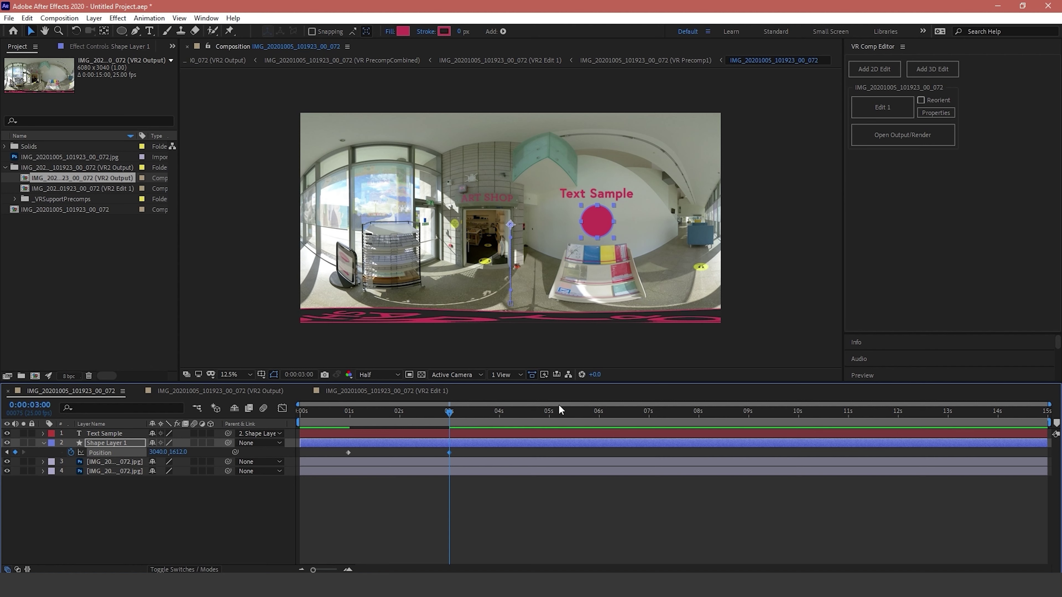
Play and stop a preview of the rising circle and text in VR2 Edit 1
{"action": "left_click", "coordinate": [418, 390]}
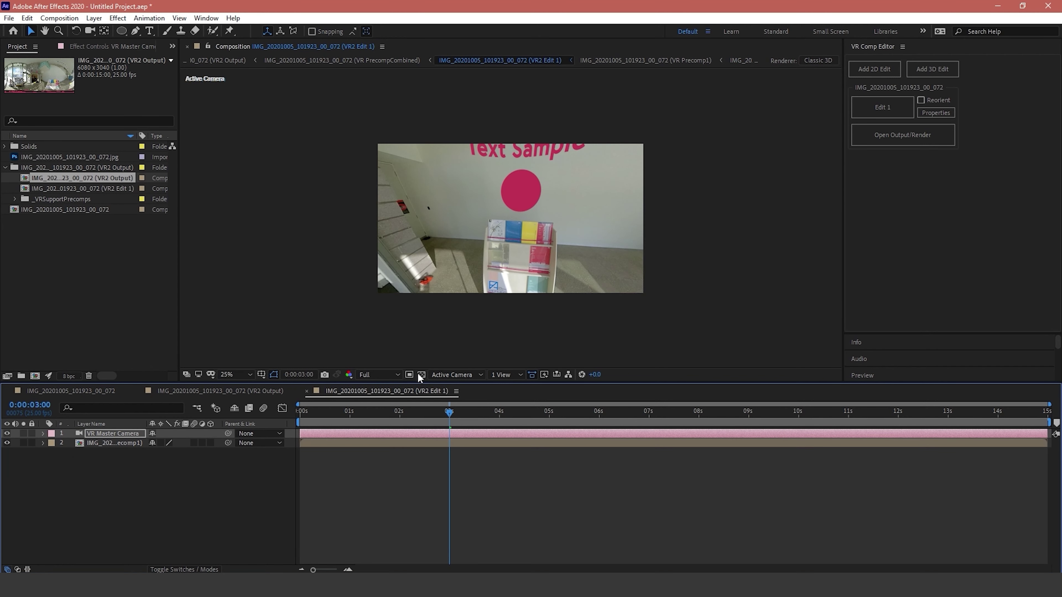
{"action": "left_click", "coordinate": [314, 410]}
{"action": "key", "text": "space"}
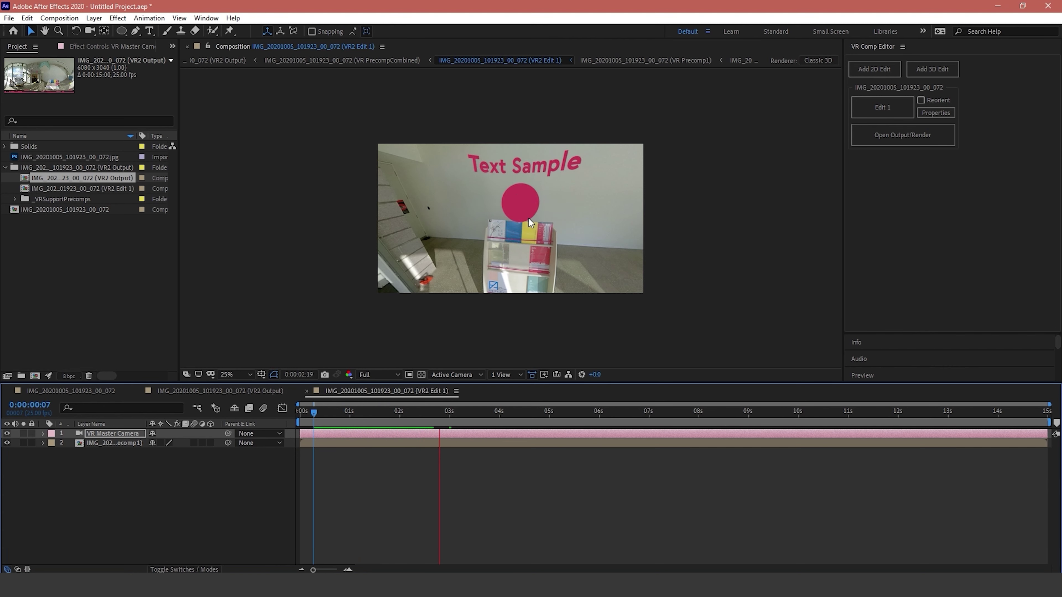
{"action": "key", "text": "space"}
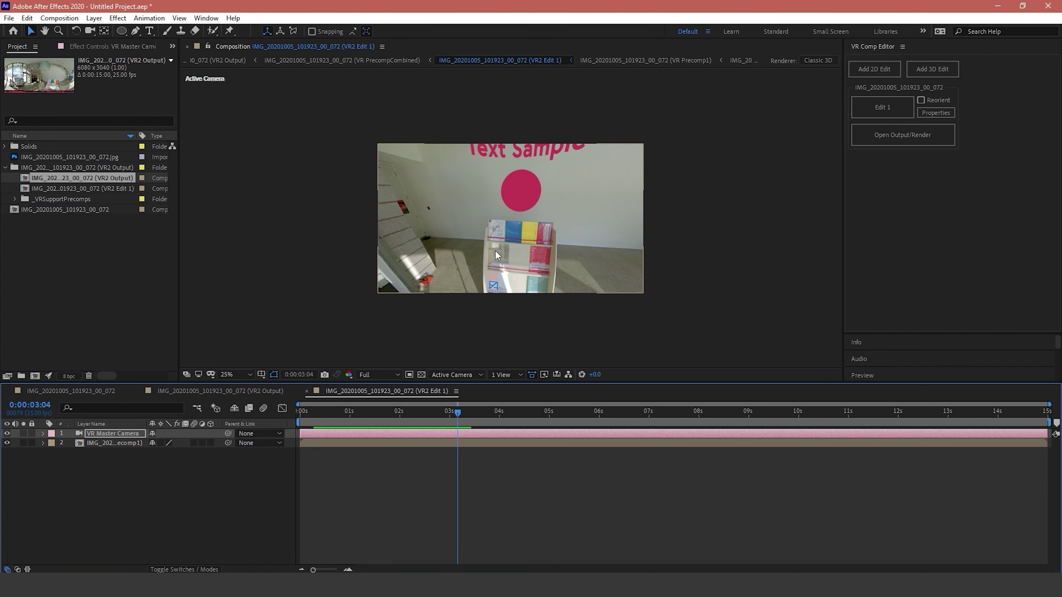
Move the duplicate panorama layer above Text Sample in the main comp and pick the Pen tool
{"action": "left_click", "coordinate": [105, 396]}
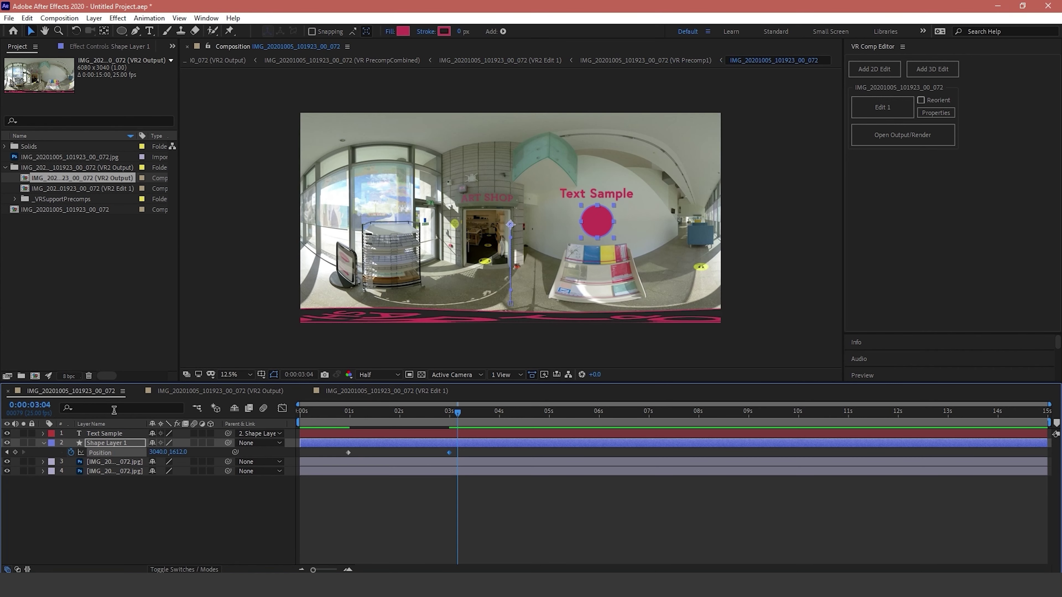
{"action": "left_click", "coordinate": [128, 463]}
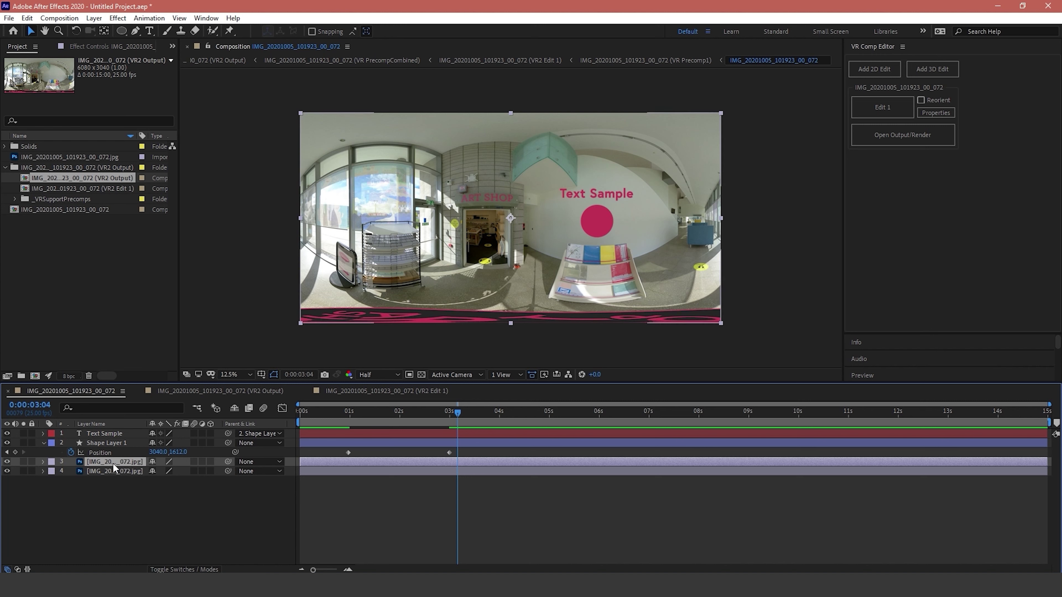
{"action": "left_click_drag", "start_coordinate": [115, 463], "coordinate": [111, 438]}
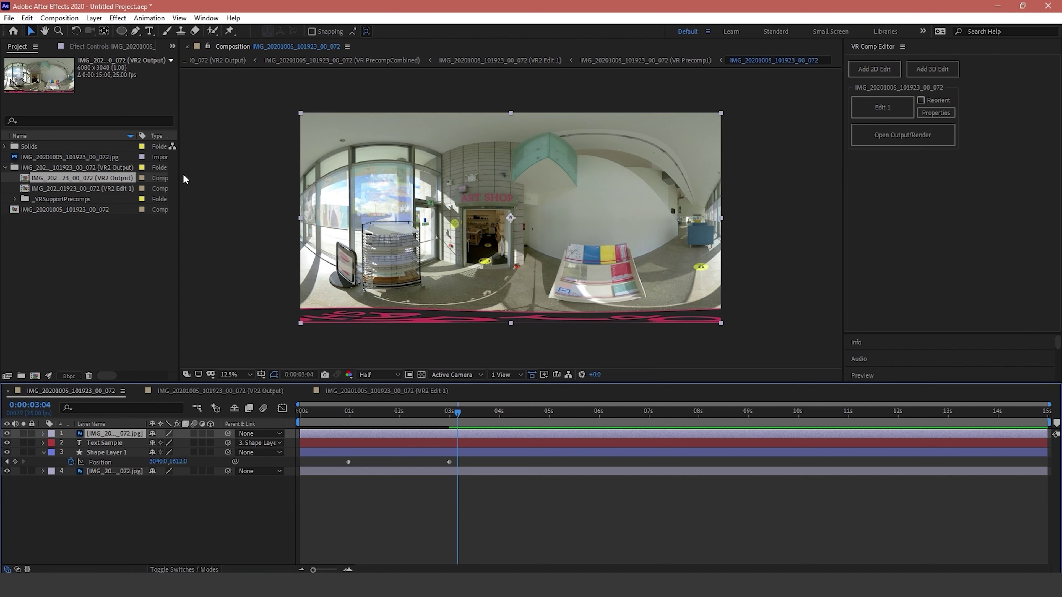
{"action": "left_click", "coordinate": [135, 32]}
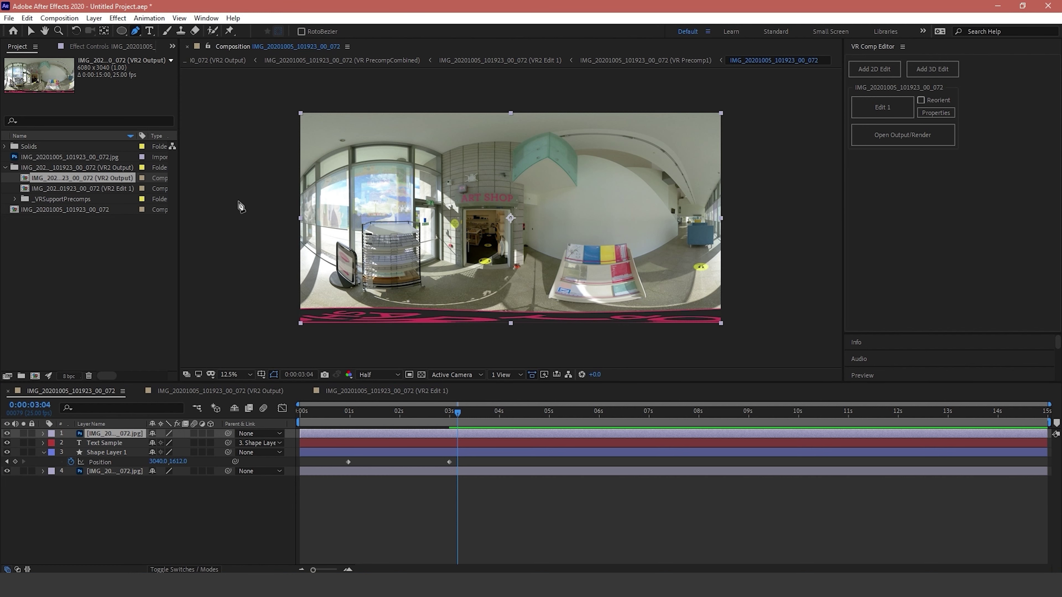
With Tool Creates Mask on, place mask points along the stand's left side and magazine tops
{"action": "left_click", "coordinate": [278, 33]}
{"action": "scroll", "coordinate": [556, 288], "scroll_direction": "up", "scroll_amount": 4}
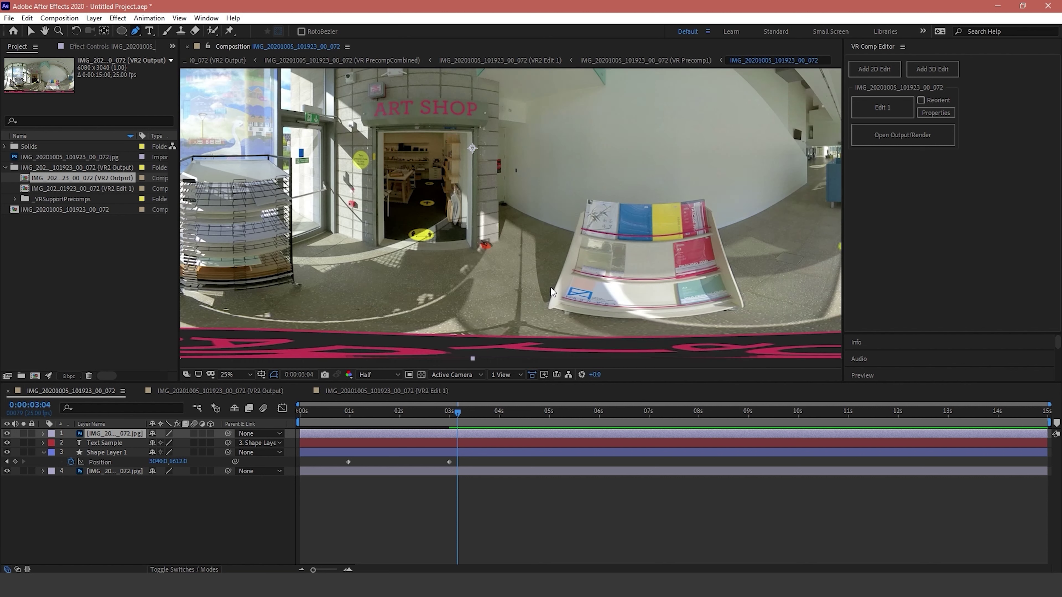
{"action": "left_click", "coordinate": [442, 120]}
{"action": "left_click", "coordinate": [577, 176]}
{"action": "left_click_drag", "start_coordinate": [580, 173], "coordinate": [583, 167]}
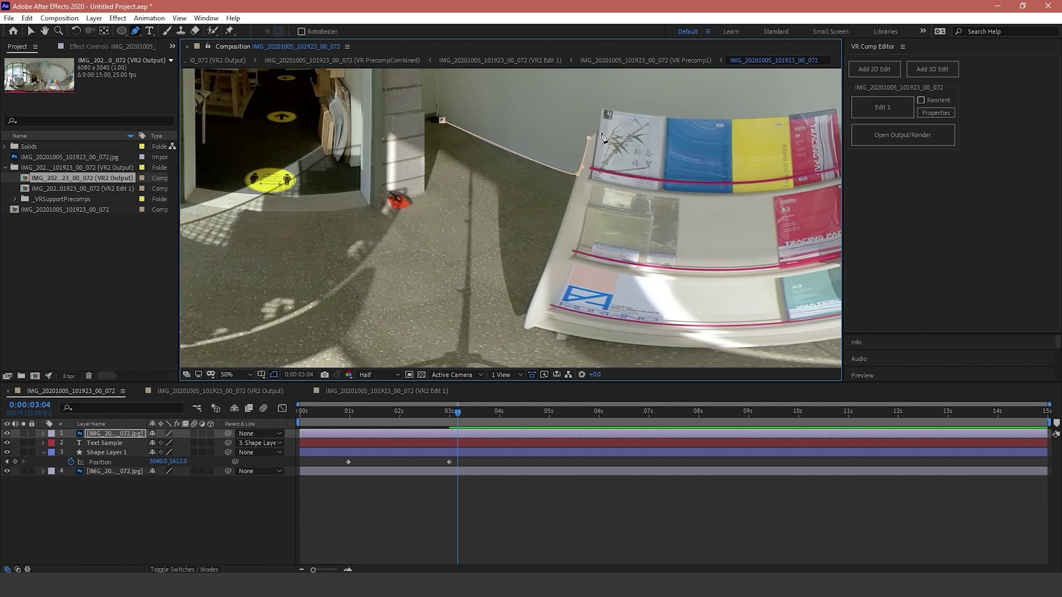
{"action": "left_click", "coordinate": [601, 110]}
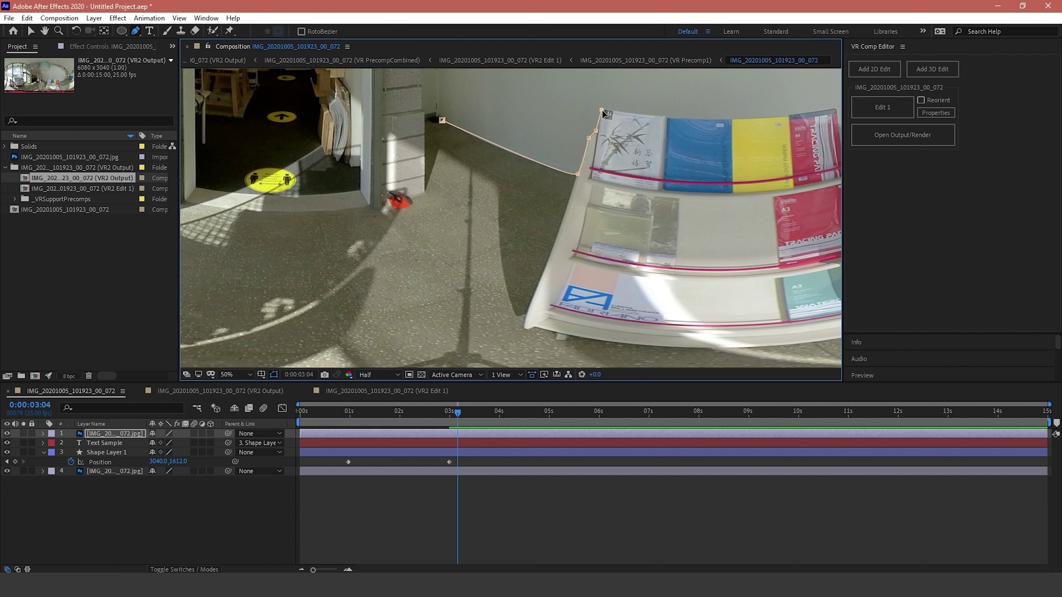
{"action": "left_click", "coordinate": [668, 116]}
Continue the mask down the stand's right edge and along the wall–floor line
{"action": "left_click_drag", "start_coordinate": [733, 121], "coordinate": [470, 140]}
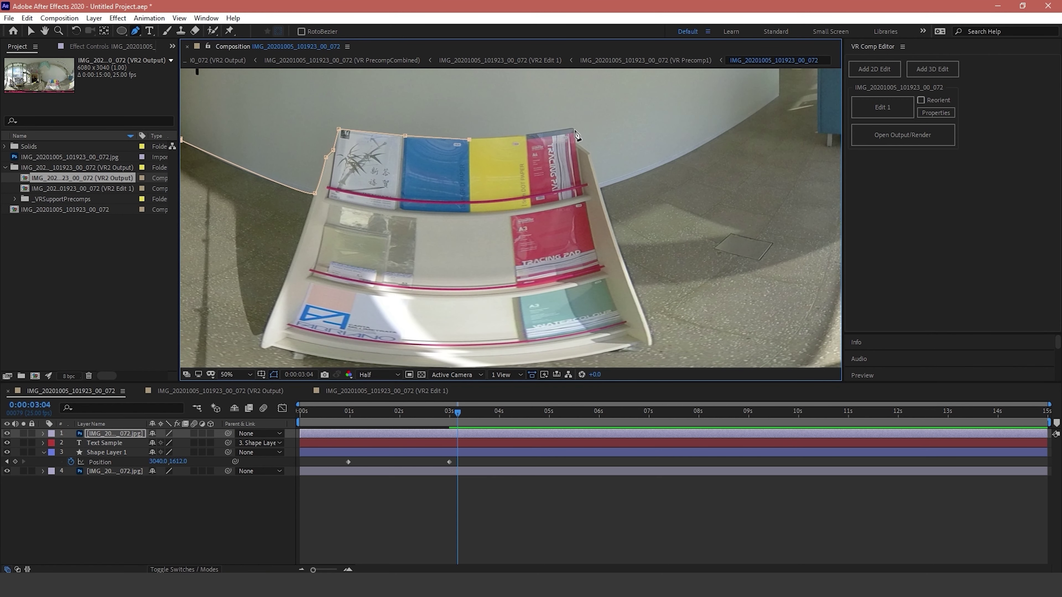
{"action": "left_click", "coordinate": [573, 127]}
{"action": "scroll", "coordinate": [601, 169], "scroll_direction": "up", "scroll_amount": 4}
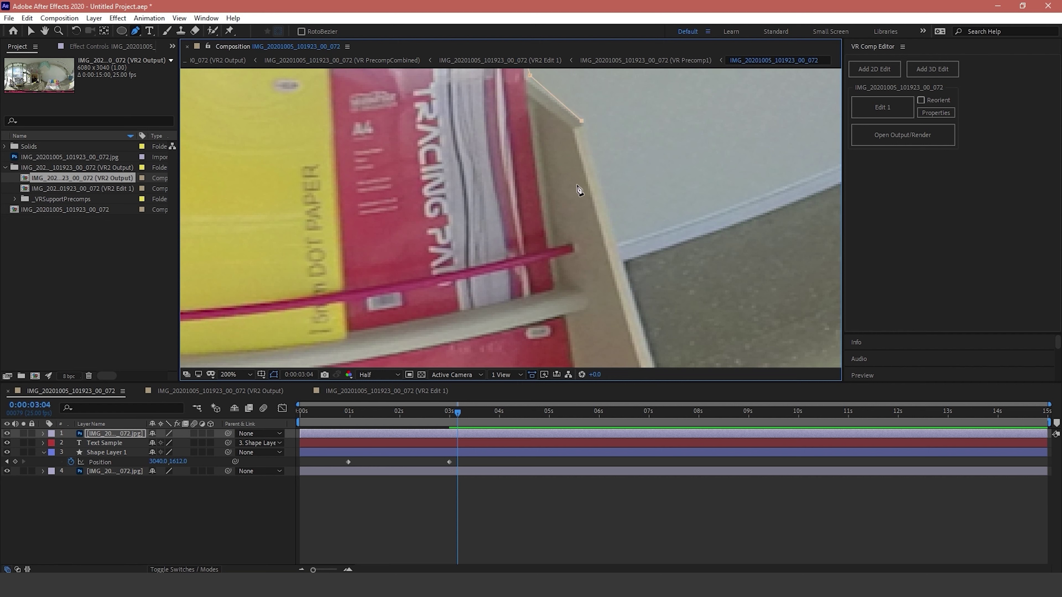
{"action": "key", "text": "h"}
{"action": "left_click_drag", "start_coordinate": [597, 208], "coordinate": [422, 256]}
{"action": "key", "text": "g"}
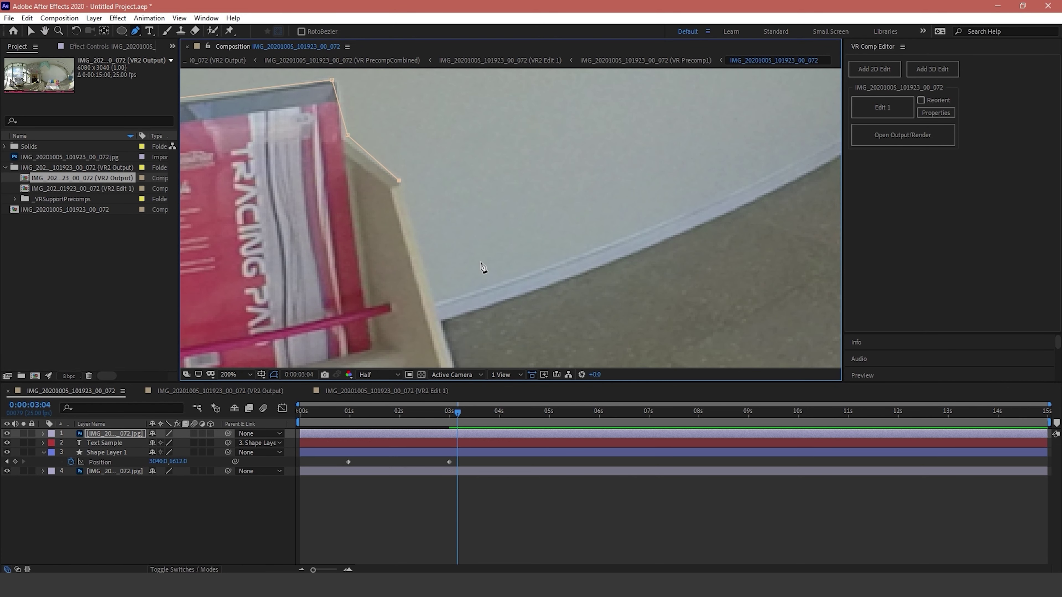
{"action": "left_click", "coordinate": [443, 324]}
{"action": "left_click_drag", "start_coordinate": [821, 169], "coordinate": [785, 124]}
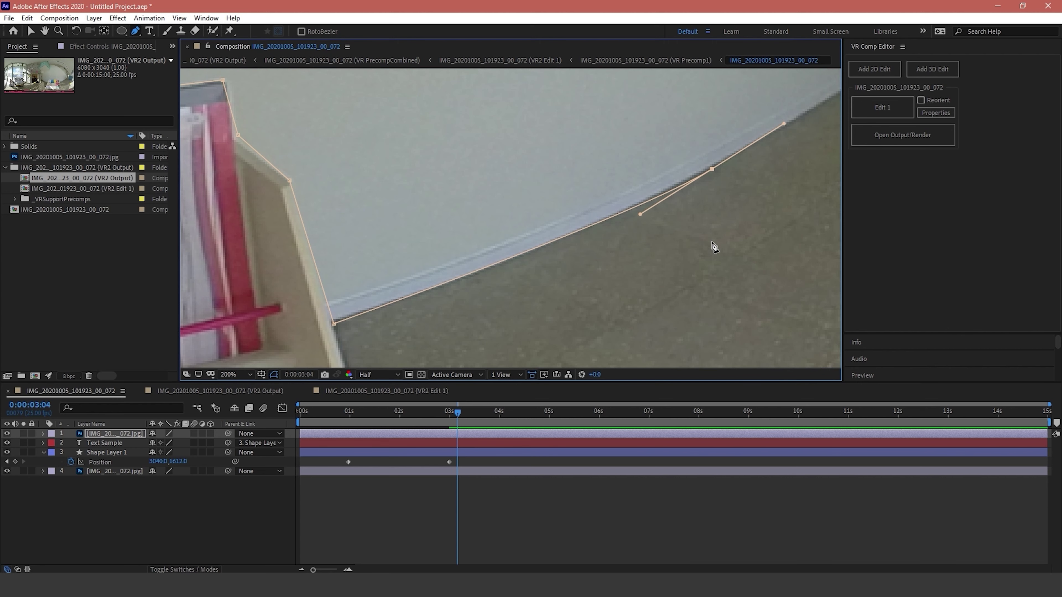
{"action": "scroll", "coordinate": [600, 297], "scroll_direction": "down", "scroll_amount": 5}
Zoom out to 12.5% and close the mask with two points below the stand's base
{"action": "key", "text": "comma"}
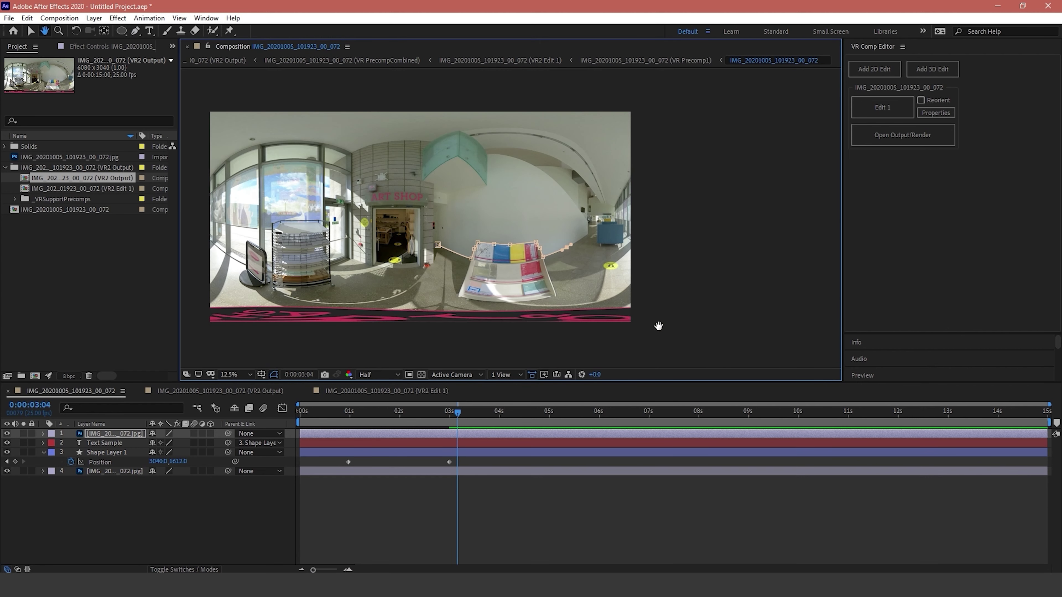
{"action": "left_click", "coordinate": [606, 354]}
{"action": "left_click", "coordinate": [394, 361]}
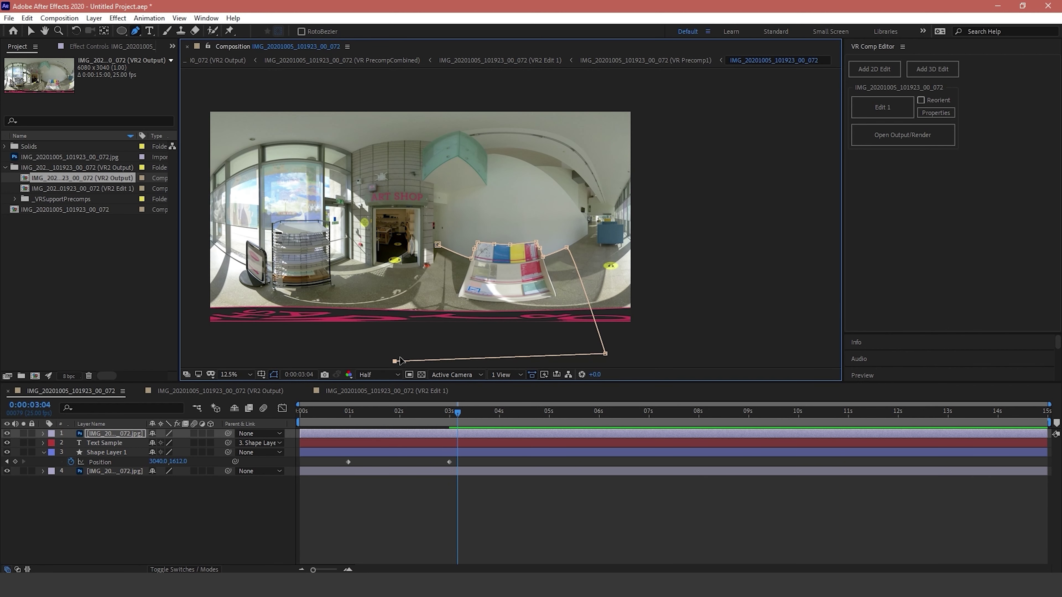
{"action": "left_click", "coordinate": [437, 245]}
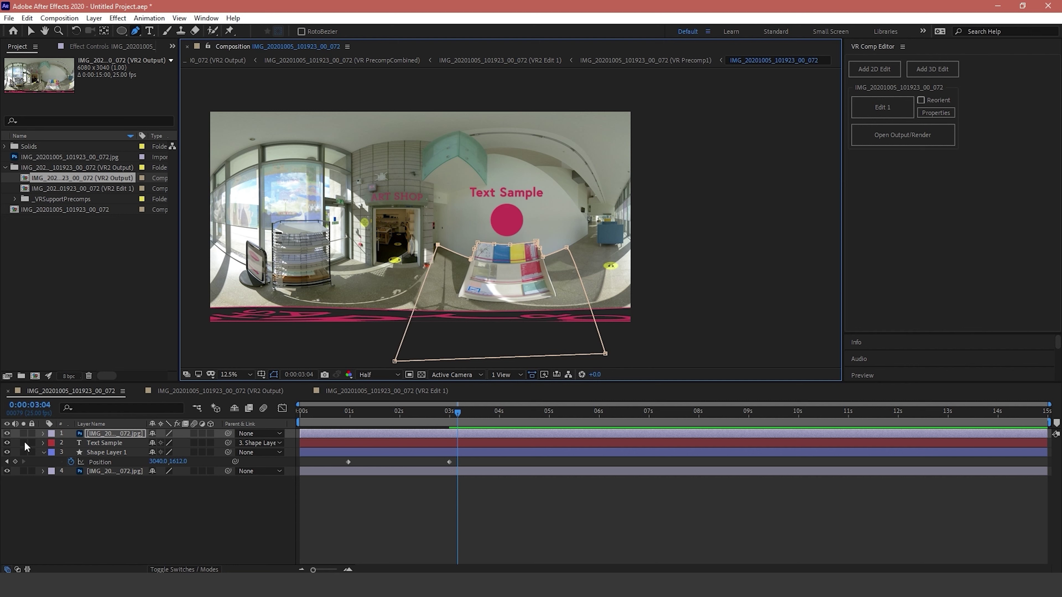
Toggle layer 4's visibility and scrub the playhead to check the circle emerging behind the stand
{"action": "left_click", "coordinate": [7, 471]}
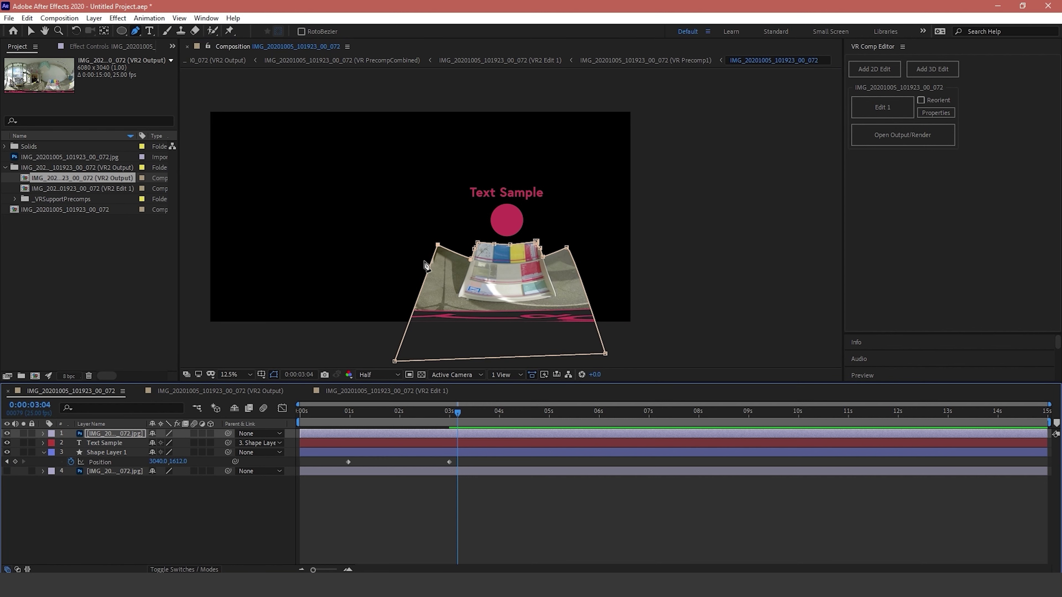
{"action": "left_click_drag", "start_coordinate": [456, 416], "coordinate": [348, 421]}
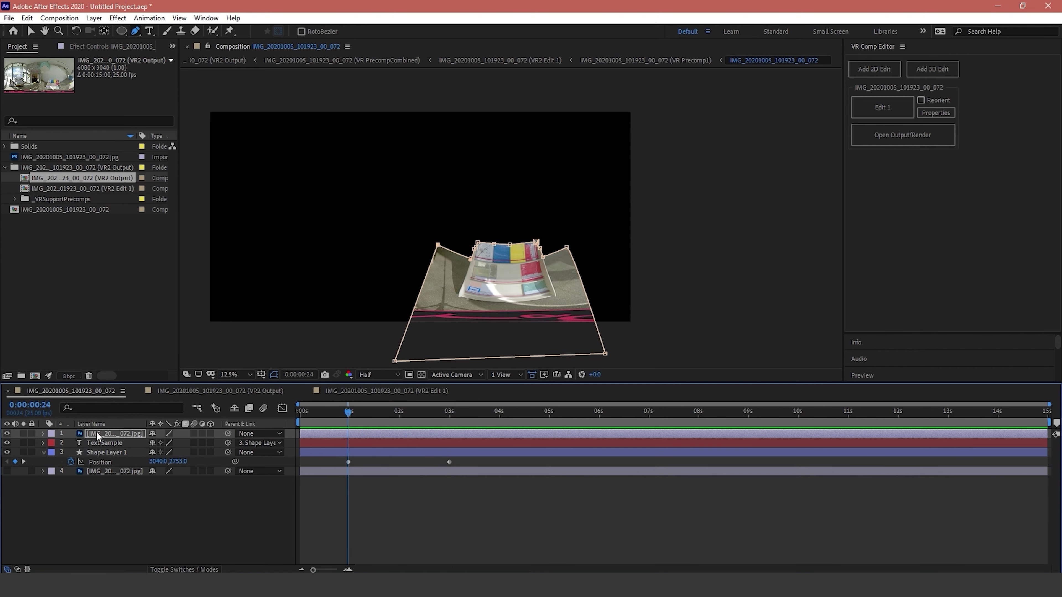
{"action": "left_click", "coordinate": [7, 471]}
{"action": "left_click_drag", "start_coordinate": [353, 418], "coordinate": [419, 423]}
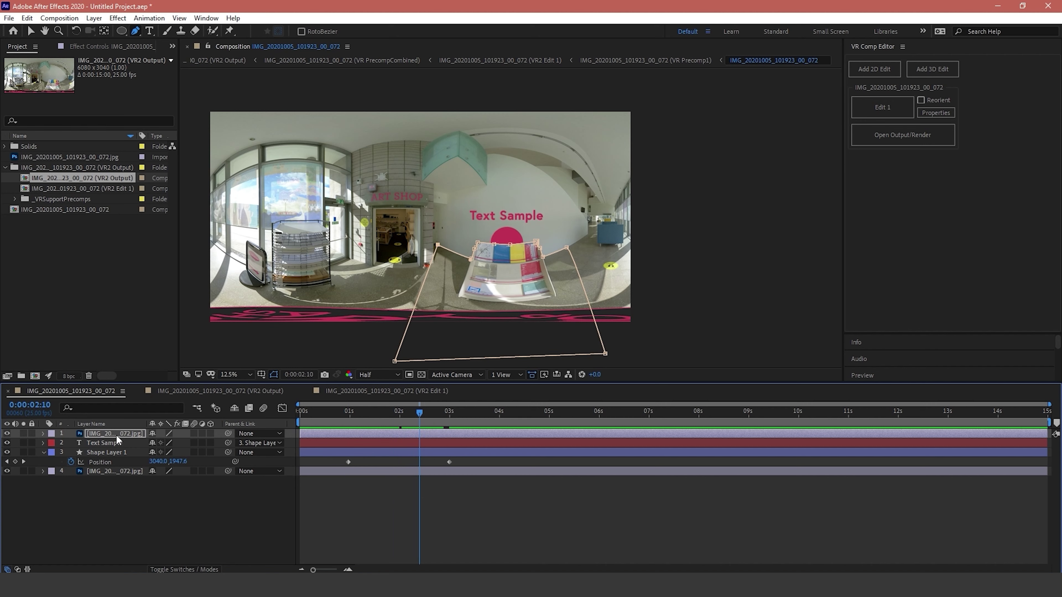
Scale the Text Sample layer down to 63%, then switch to the VR2 Edit 1 composition
{"action": "left_click", "coordinate": [104, 444]}
{"action": "key", "text": "s"}
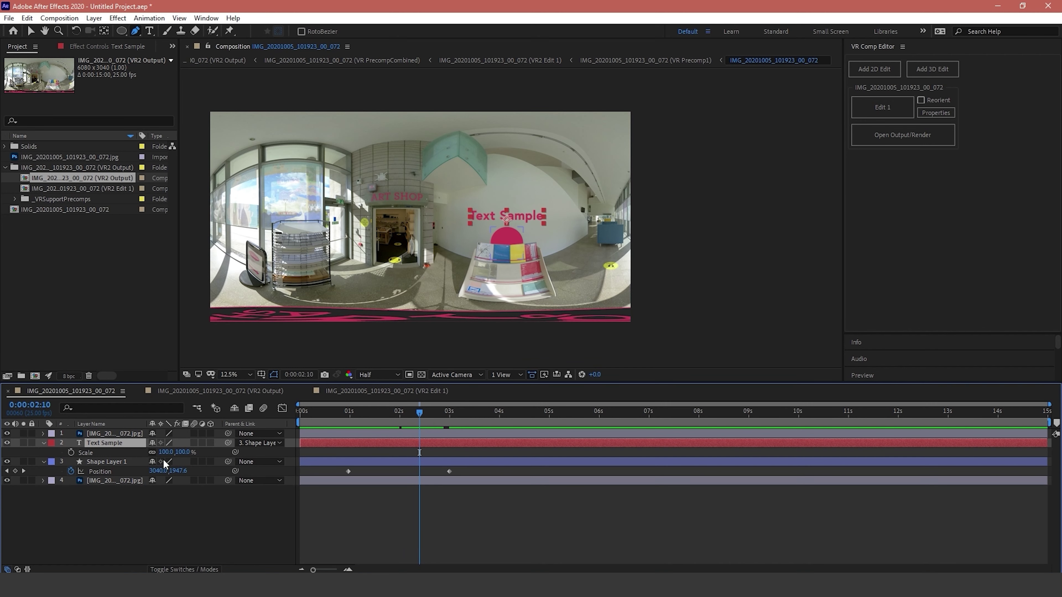
{"action": "left_click_drag", "start_coordinate": [163, 452], "coordinate": [146, 459]}
{"action": "left_click_drag", "start_coordinate": [419, 411], "coordinate": [508, 417]}
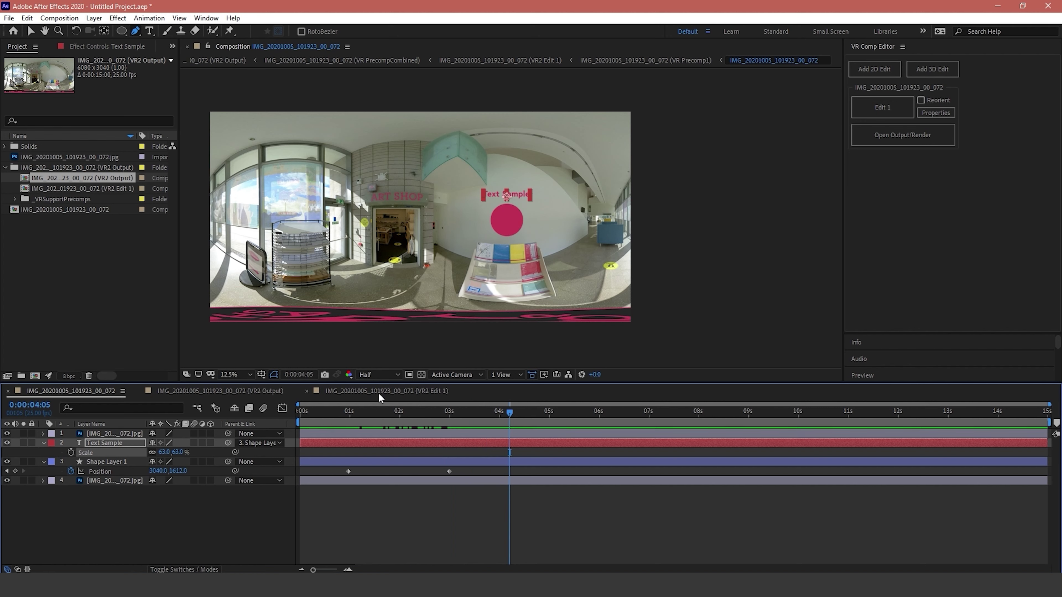
{"action": "left_click", "coordinate": [378, 392]}
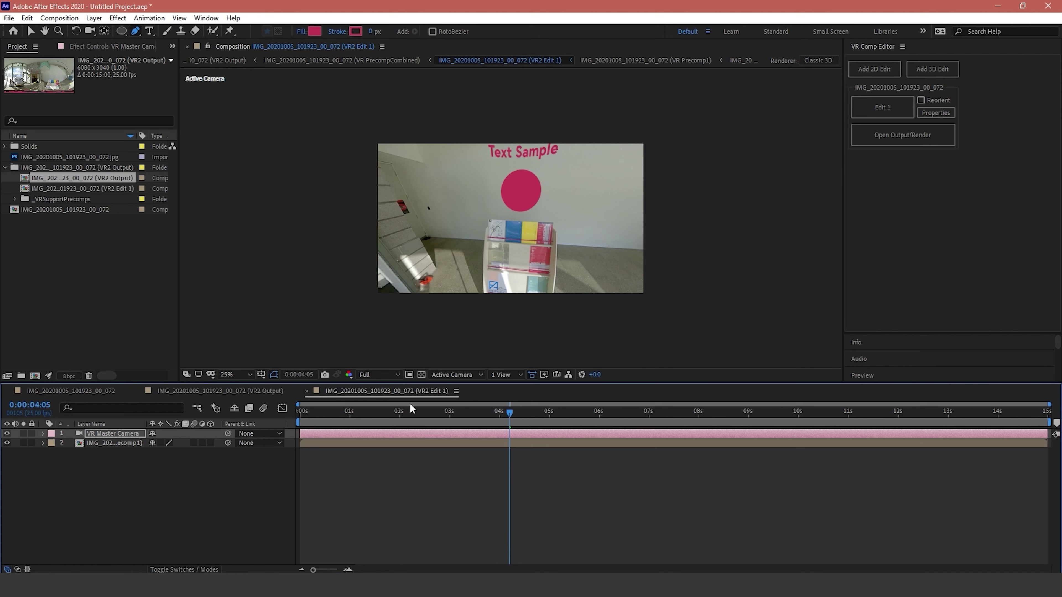
Preview VR2 Edit 1, orbit the camera toward the ART SHOP doorway, and return to the main comp
{"action": "left_click_drag", "start_coordinate": [372, 406], "coordinate": [303, 411]}
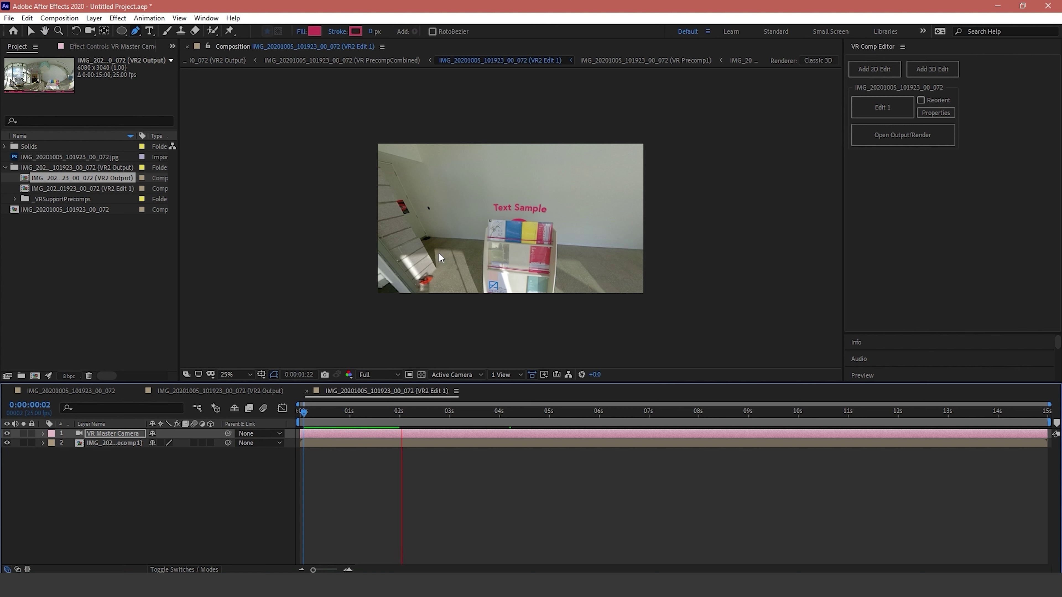
{"action": "key", "text": "c"}
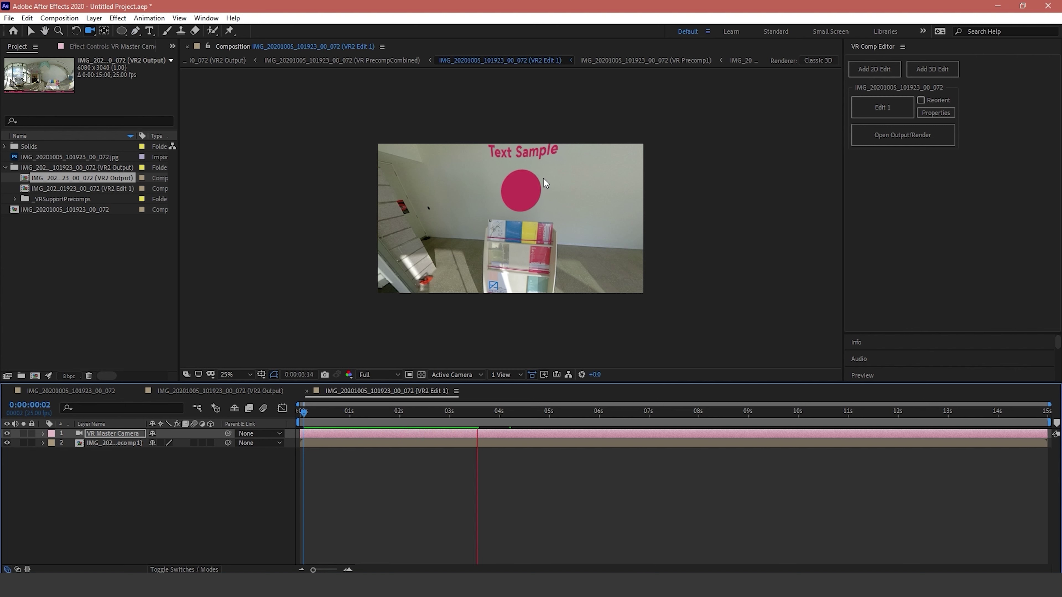
{"action": "left_click", "coordinate": [525, 191]}
{"action": "key", "text": "c"}
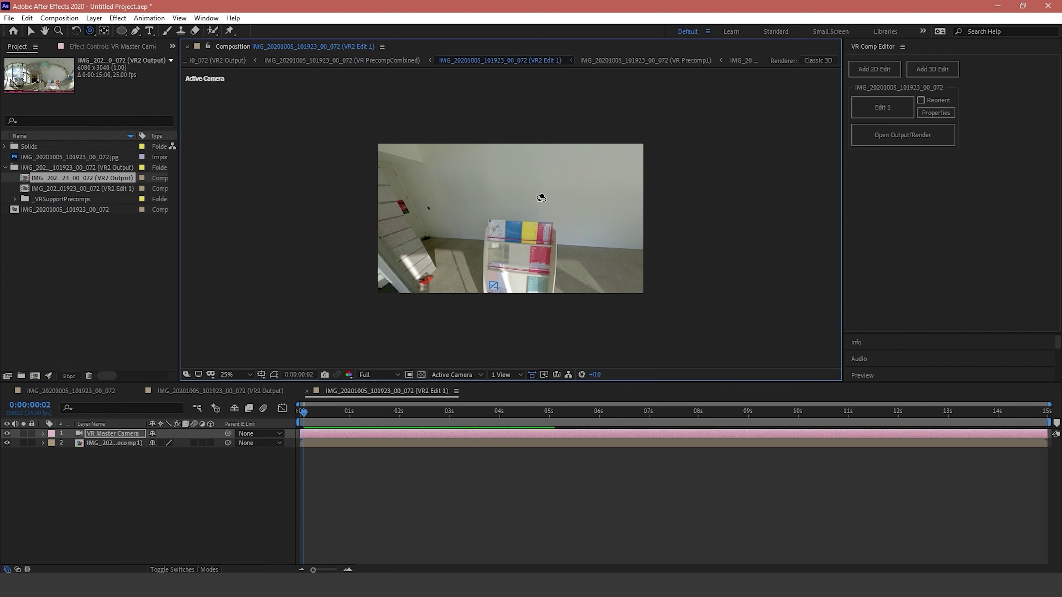
{"action": "left_click_drag", "start_coordinate": [533, 195], "coordinate": [560, 193]}
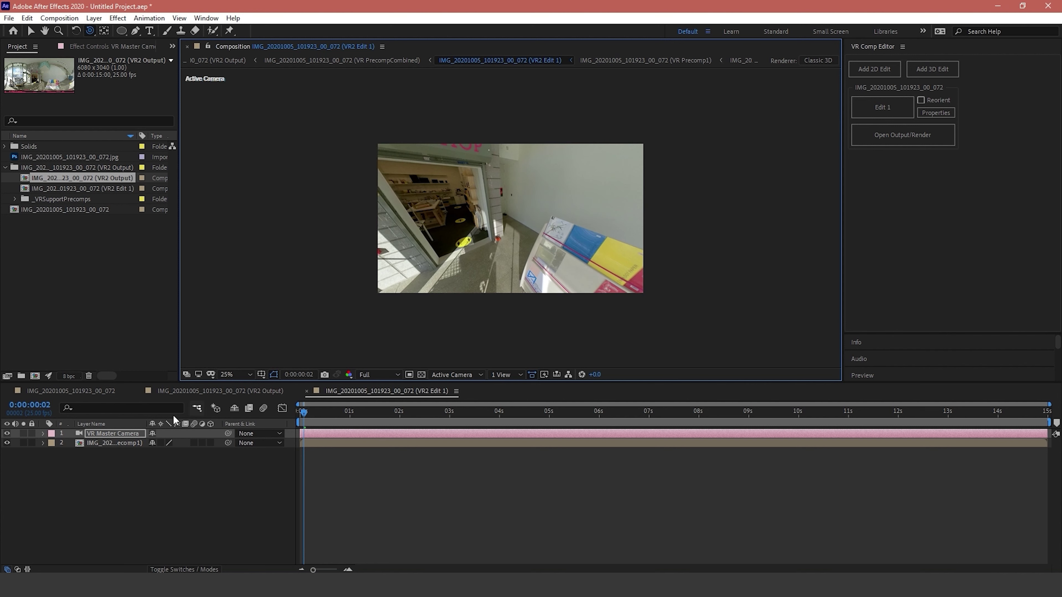
{"action": "left_click", "coordinate": [100, 396]}
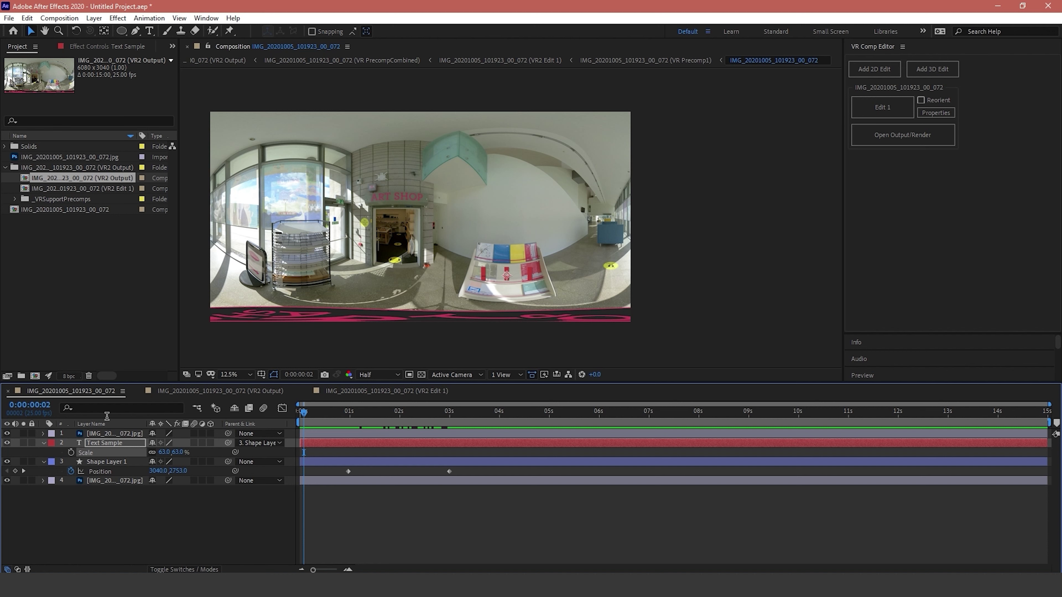
In VR2 Output, find the Offset effect and apply it to the VR Conversion layer
{"action": "left_click", "coordinate": [180, 393]}
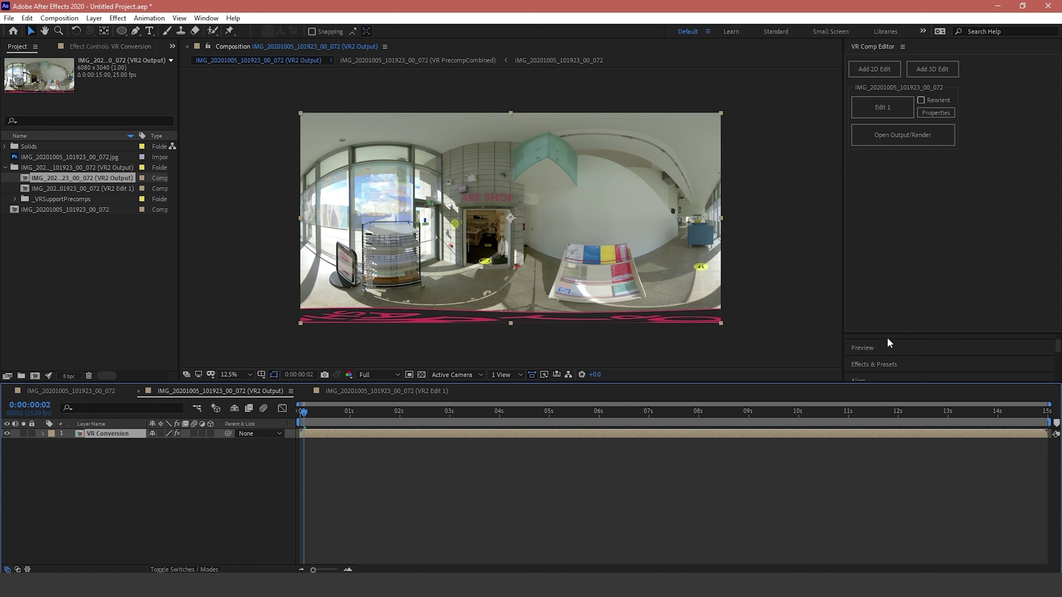
{"action": "left_click_drag", "start_coordinate": [894, 338], "coordinate": [894, 168]}
{"action": "scroll", "coordinate": [874, 197], "scroll_direction": "down", "scroll_amount": 2}
{"action": "left_click", "coordinate": [871, 192]}
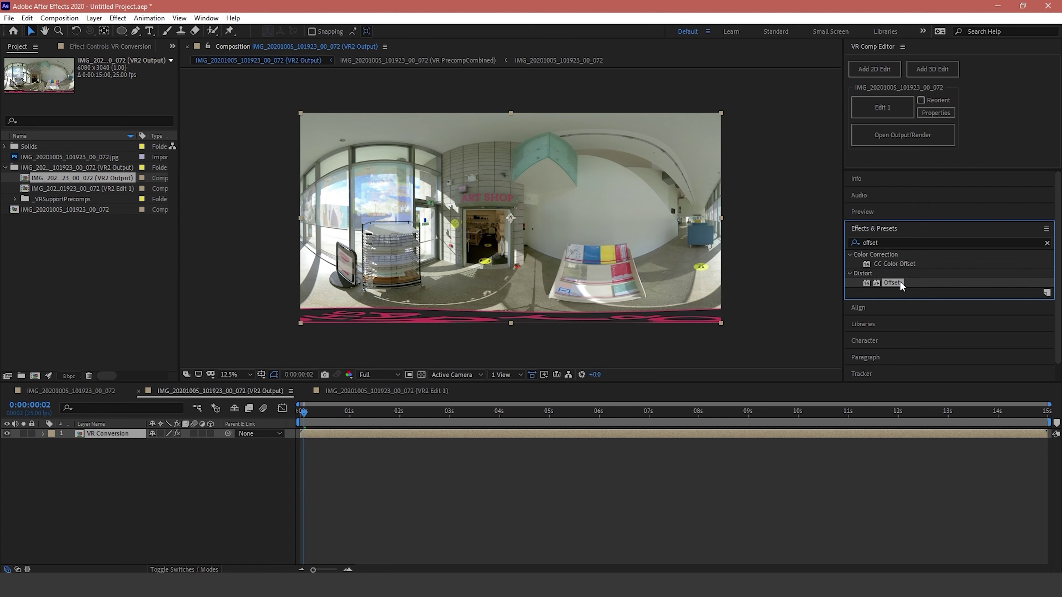
{"action": "left_click_drag", "start_coordinate": [898, 283], "coordinate": [117, 436]}
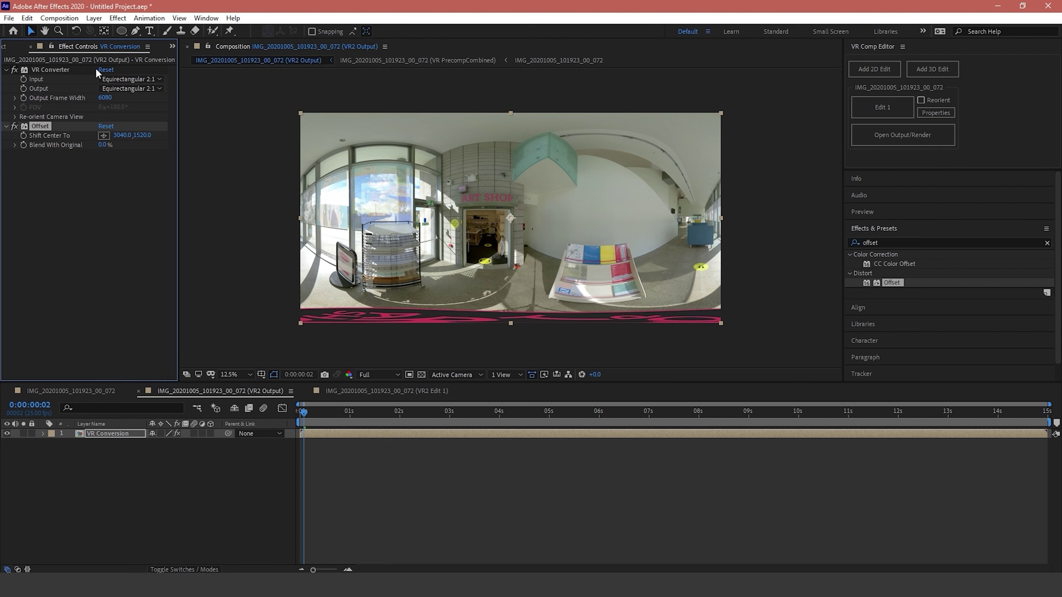
Set the Offset effect's Shift Center To 3383, 1520
{"action": "left_click_drag", "start_coordinate": [121, 136], "coordinate": [473, 169]}
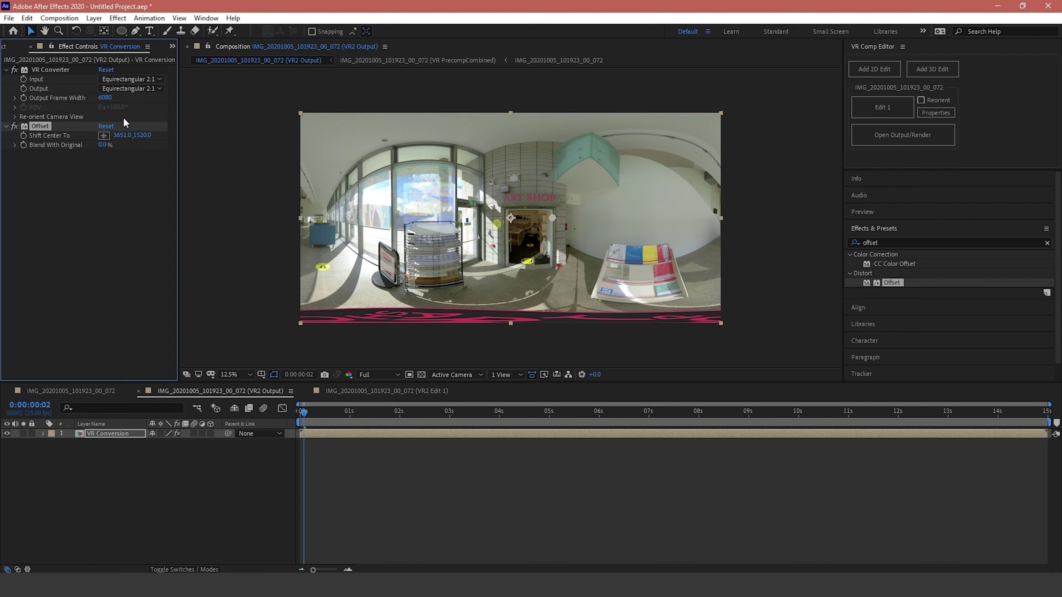
{"action": "left_click_drag", "start_coordinate": [120, 136], "coordinate": [4, 136]}
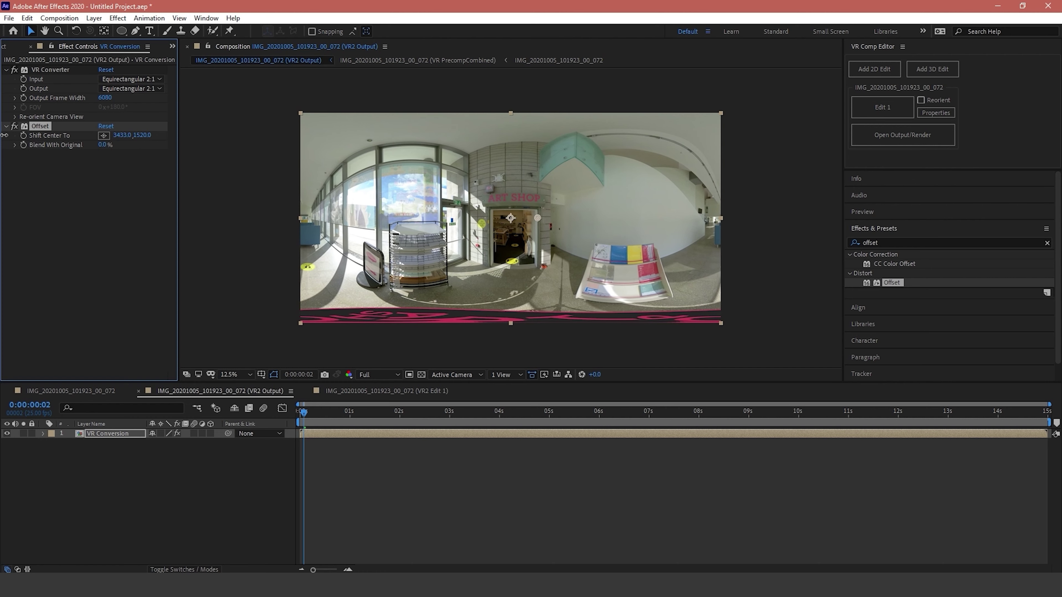
{"action": "left_click_drag", "start_coordinate": [121, 136], "coordinate": [324, 217]}
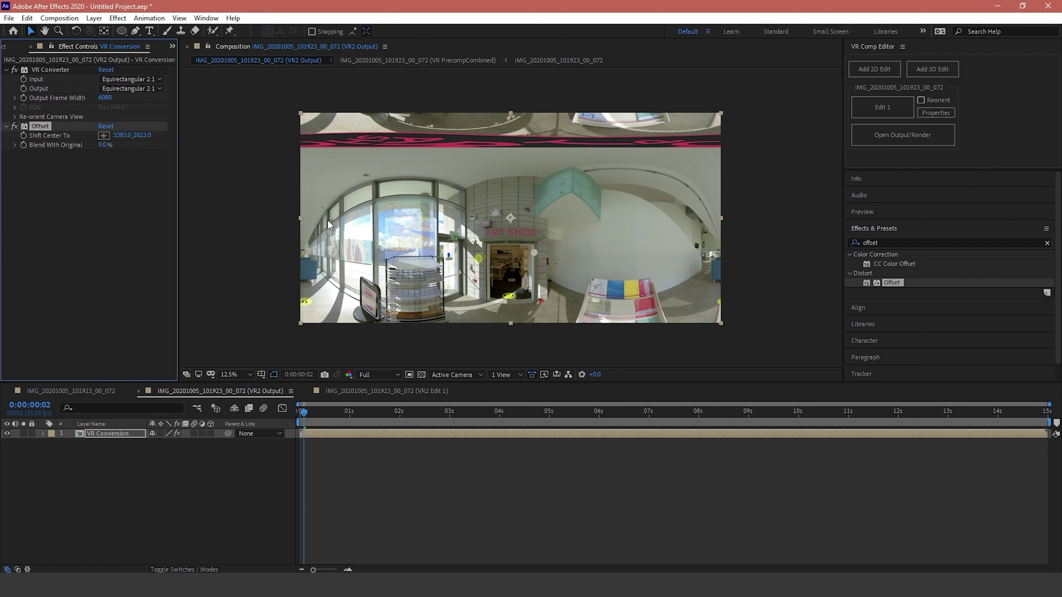
{"action": "key", "text": "ctrl+z"}
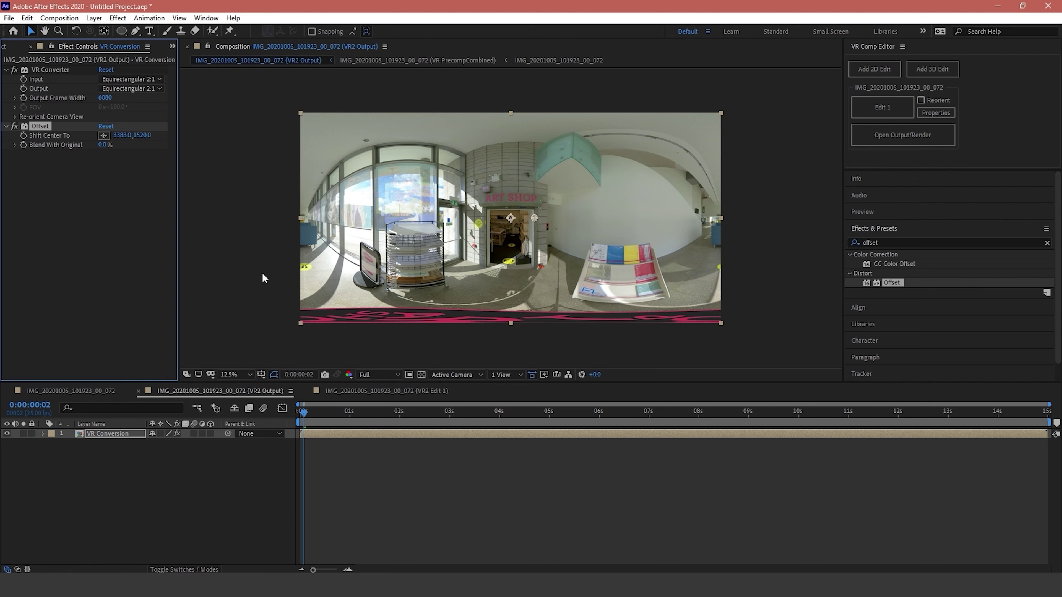
{"action": "left_click", "coordinate": [219, 218]}
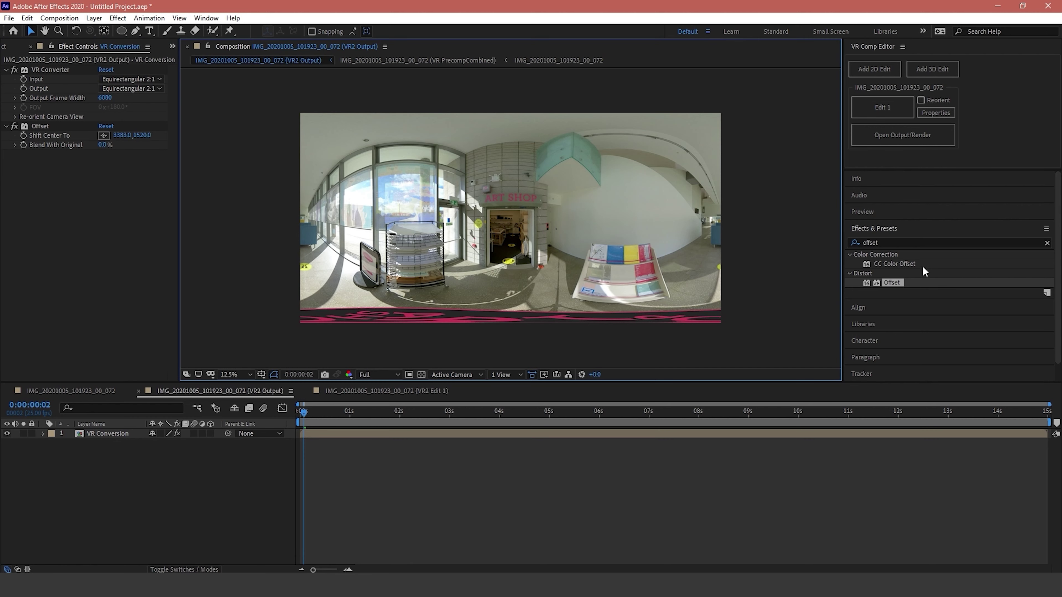
Find VR Rotate Sphere under a 'vr' search and apply it to the VR Conversion layer
{"action": "left_click", "coordinate": [885, 244]}
{"action": "type", "text": "vr sphere"}
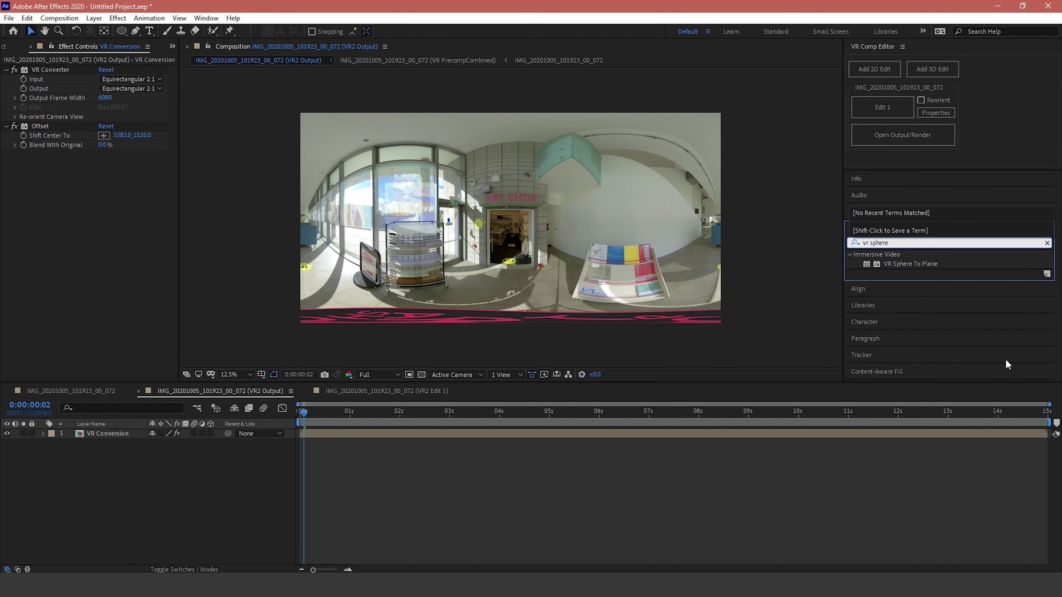
{"action": "key", "text": "BackSpace"}
{"action": "key", "text": "BackSpace"}
{"action": "key", "text": "BackSpace"}
{"action": "key", "text": "BackSpace"}
{"action": "key", "text": "BackSpace"}
{"action": "key", "text": "BackSpace"}
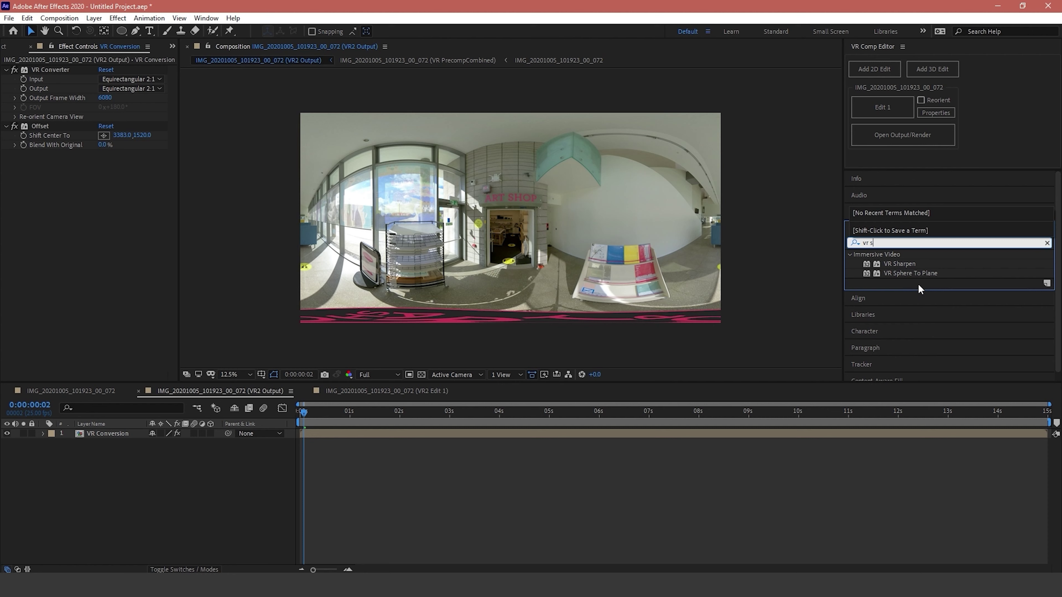
{"action": "scroll", "coordinate": [915, 295], "scroll_direction": "down", "scroll_amount": 3}
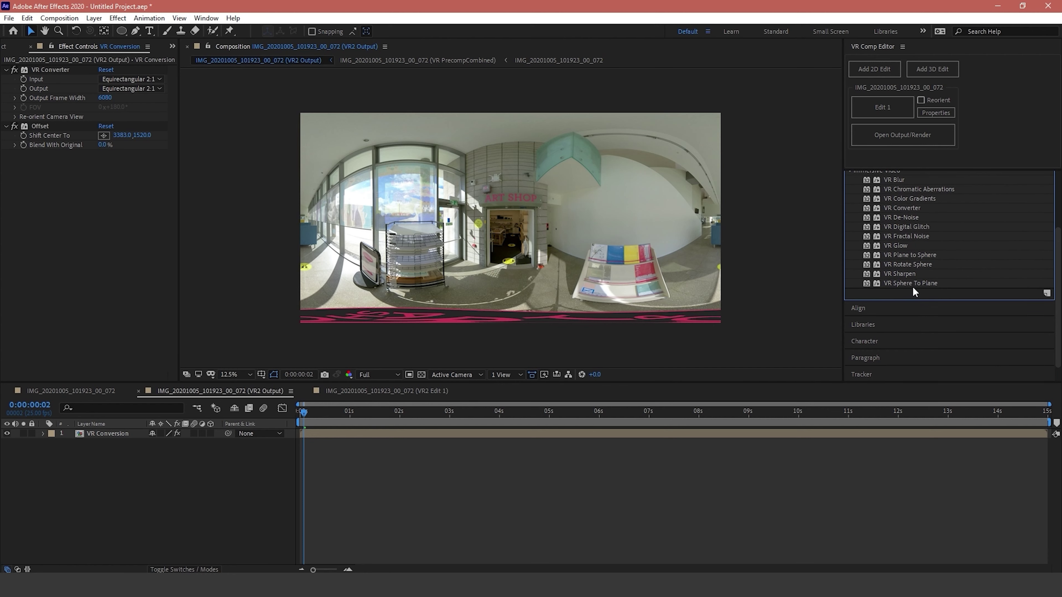
{"action": "left_click_drag", "start_coordinate": [905, 265], "coordinate": [113, 442]}
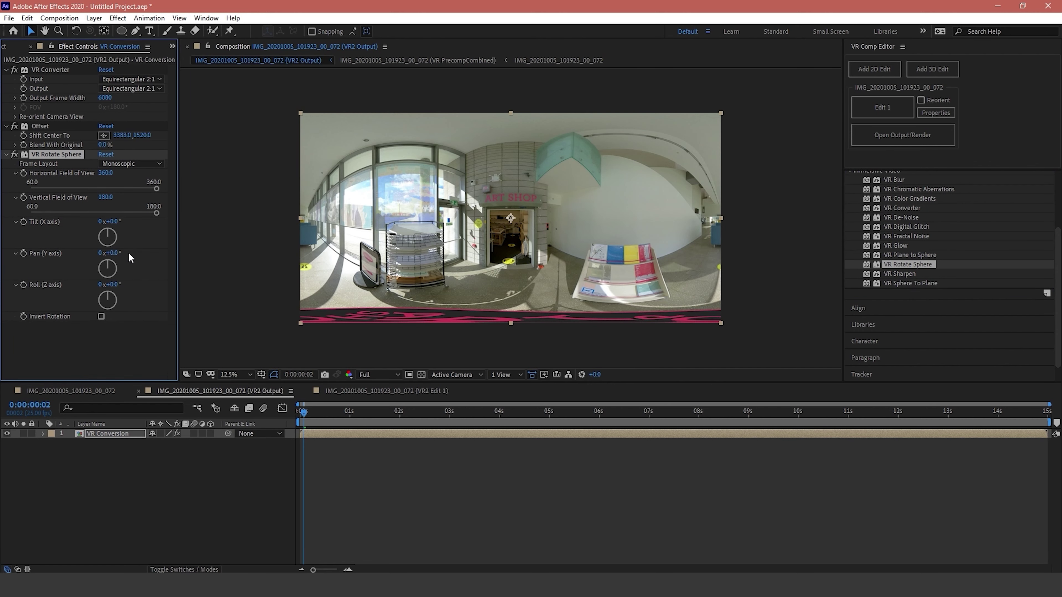
Pan the panorama to 81°, then try a roll and undo it back to zero
{"action": "left_click_drag", "start_coordinate": [112, 253], "coordinate": [139, 255]}
{"action": "left_click_drag", "start_coordinate": [192, 255], "coordinate": [166, 255]}
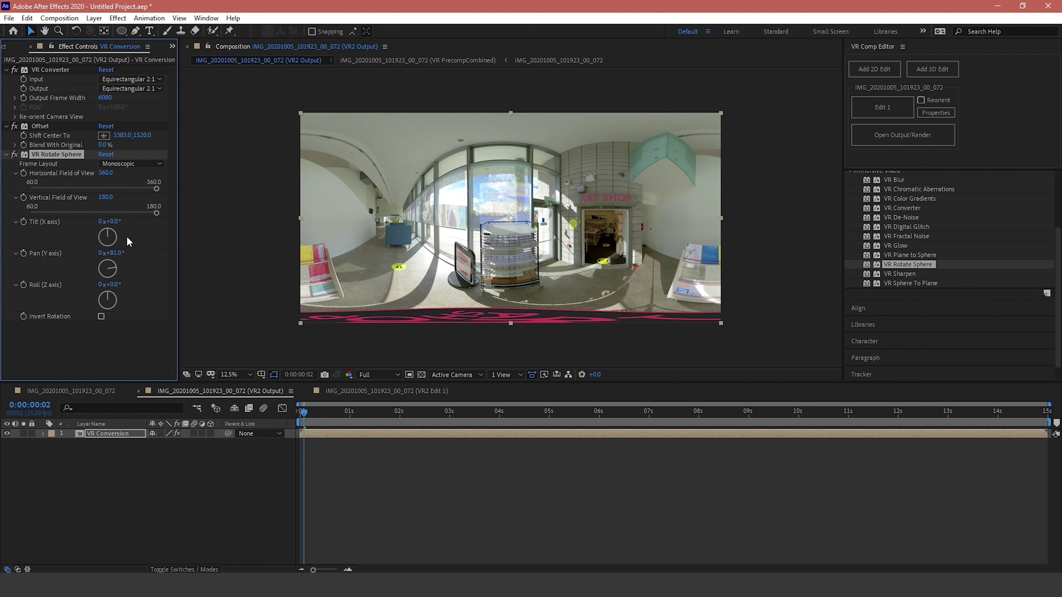
{"action": "mouse_move", "coordinate": [109, 221]}
{"action": "left_mouse_down"}
{"action": "mouse_move", "coordinate": [173, 217]}
{"action": "mouse_move", "coordinate": [116, 220]}
{"action": "left_mouse_up"}
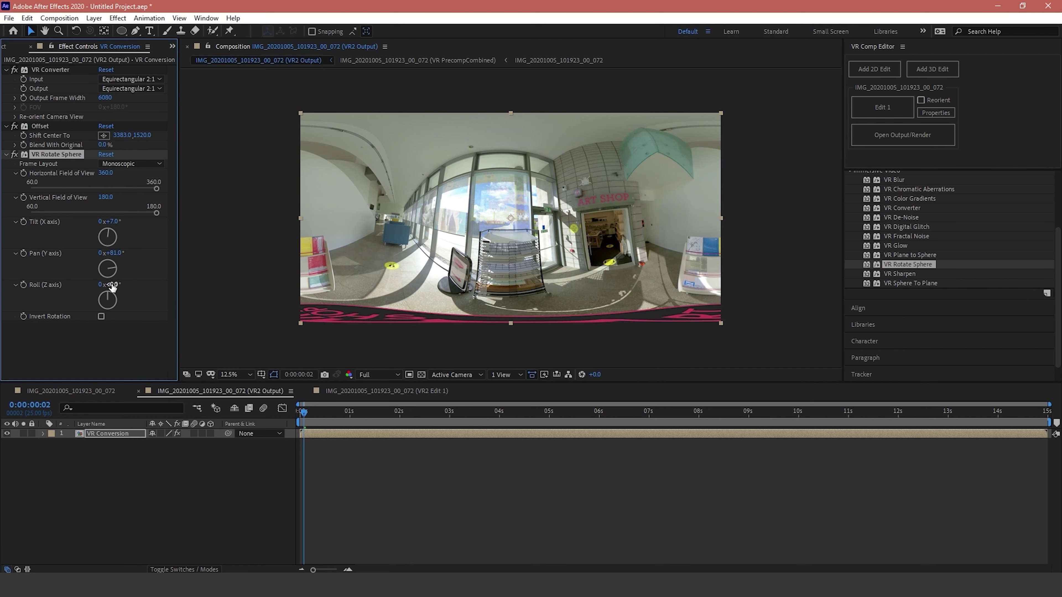
{"action": "left_click", "coordinate": [155, 302]}
{"action": "left_click_drag", "start_coordinate": [115, 285], "coordinate": [149, 283]}
{"action": "key", "text": "ctrl+z"}
{"action": "key", "text": "ctrl+z"}
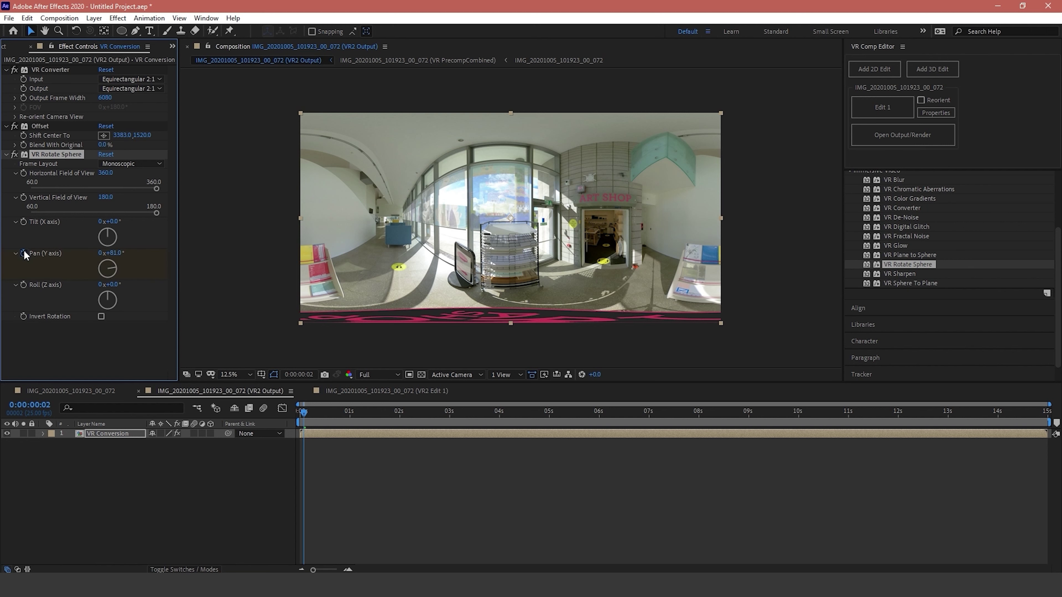
At 8:23, set VR Rotate Sphere's Pan revolutions to 1x for one extra turn
{"action": "left_click", "coordinate": [746, 414]}
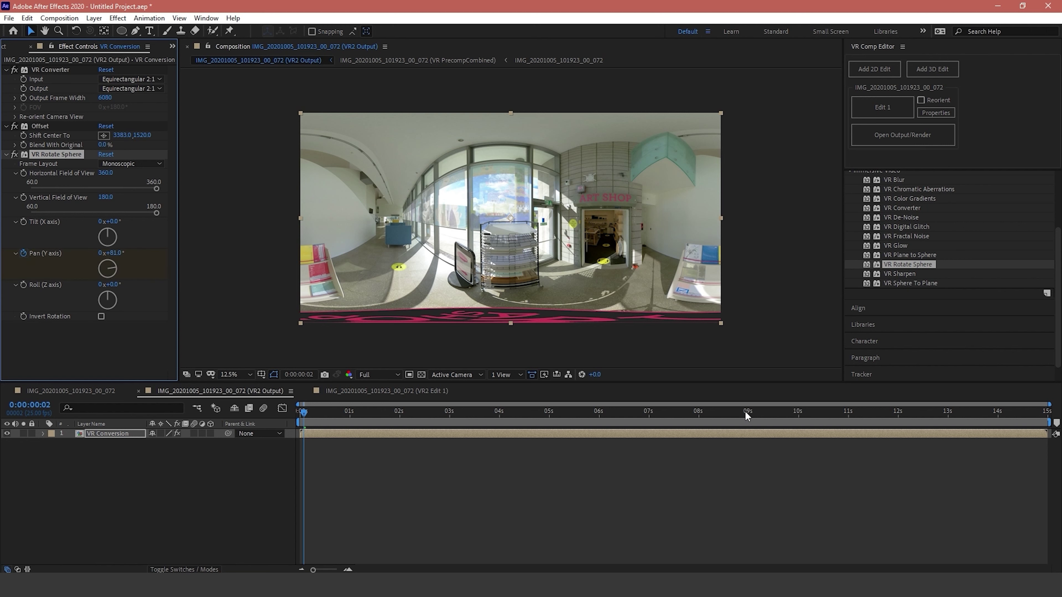
{"action": "left_click", "coordinate": [100, 260]}
{"action": "left_click", "coordinate": [100, 253]}
{"action": "type", "text": "1"}
{"action": "key", "text": "Return"}
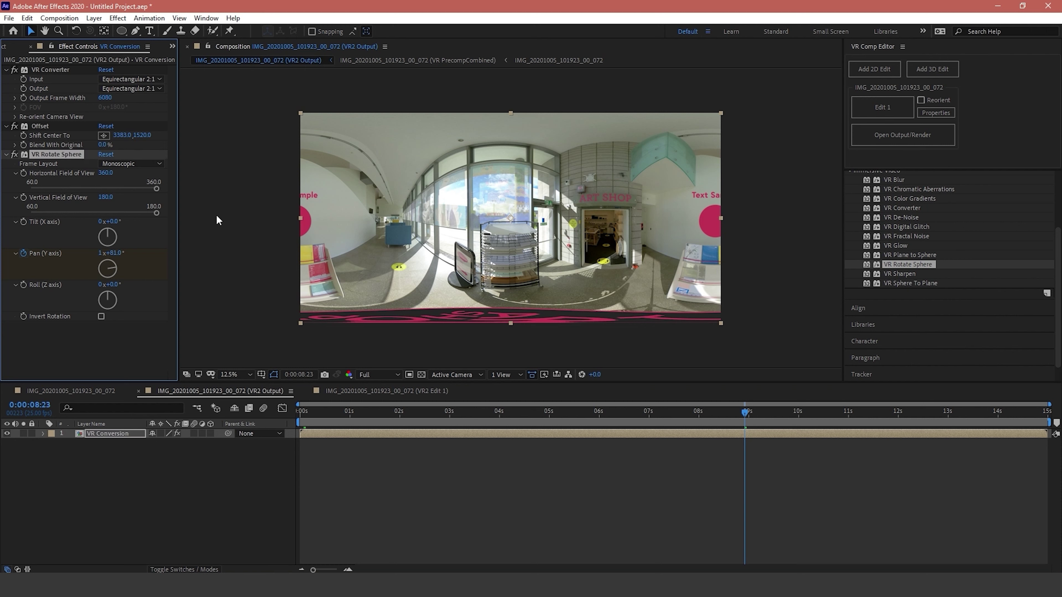
In VR2 Edit 1, orbit the camera toward the ART SHOP door and preview from 1 second
{"action": "left_click", "coordinate": [353, 391]}
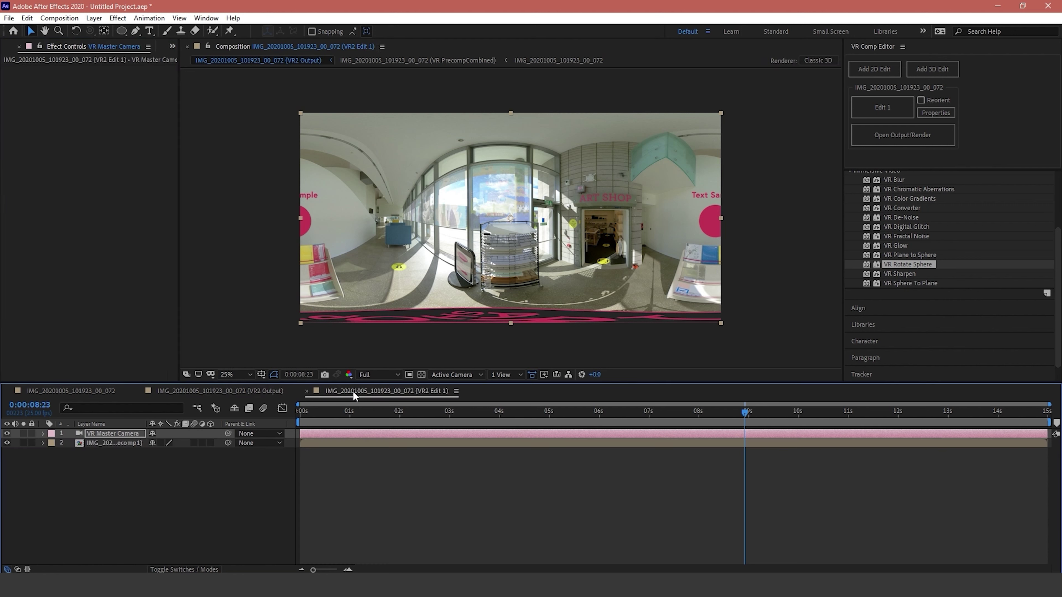
{"action": "key", "text": "c"}
{"action": "left_click_drag", "start_coordinate": [493, 208], "coordinate": [515, 217]}
{"action": "left_click_drag", "start_coordinate": [746, 412], "coordinate": [352, 413]}
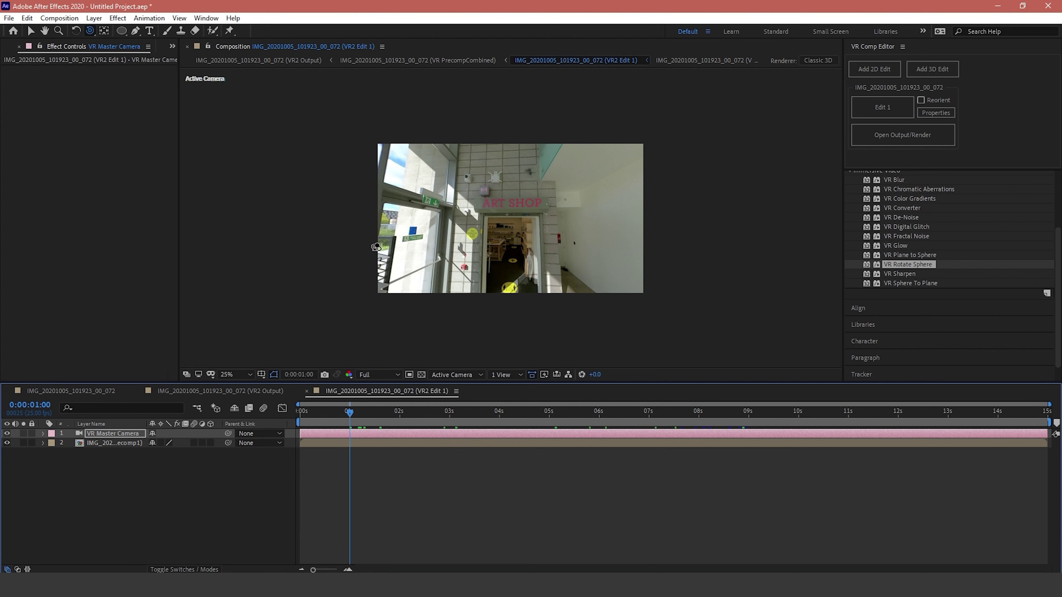
{"action": "key", "text": "space"}
{"action": "left_click", "coordinate": [364, 243]}
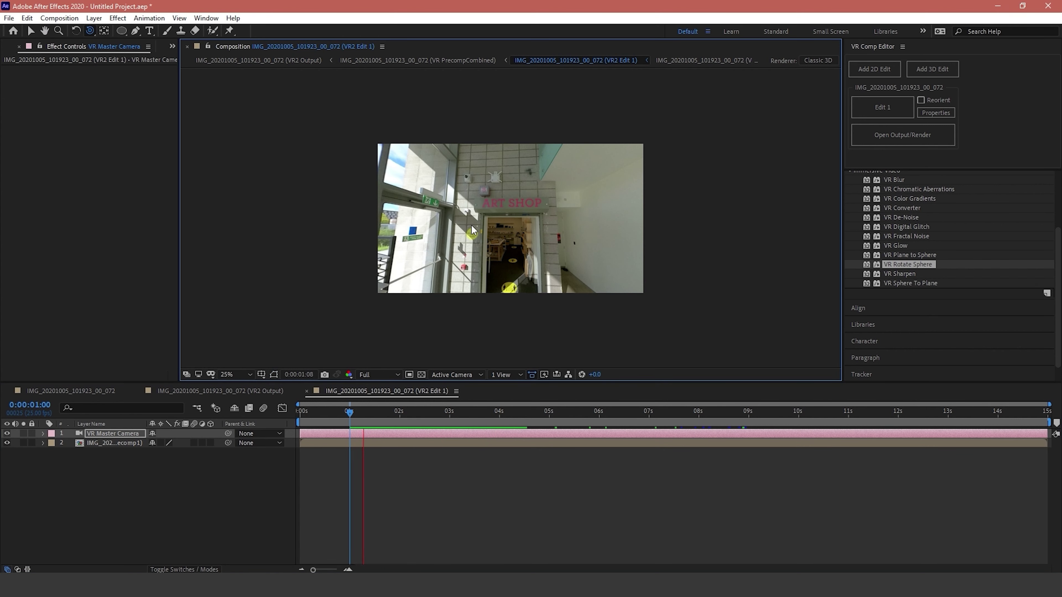
Preview the rotating panorama in VR2 Output from the 1 second mark
{"action": "left_click", "coordinate": [238, 394]}
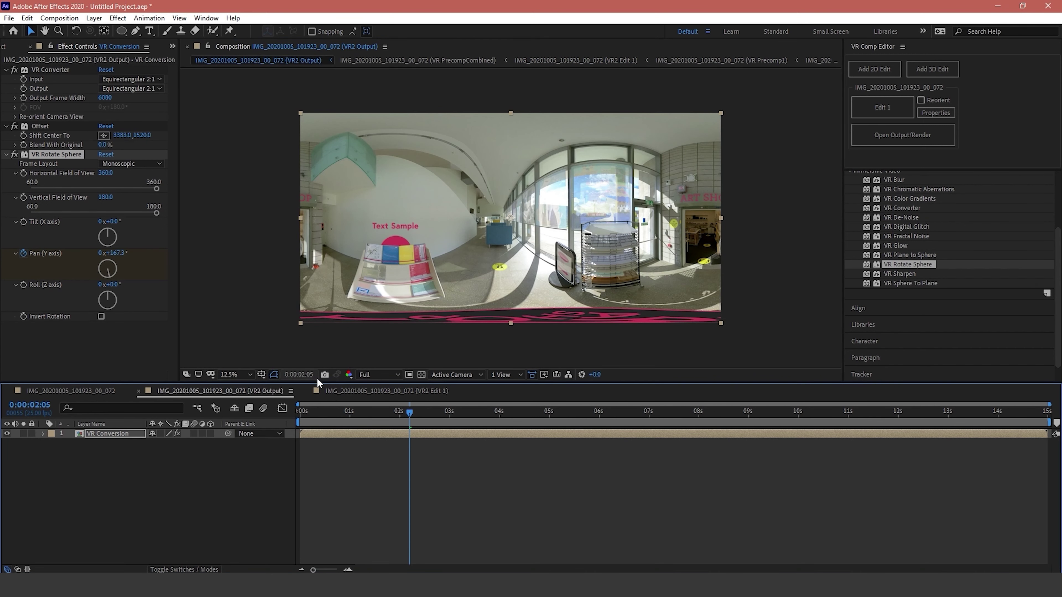
{"action": "left_click_drag", "start_coordinate": [409, 419], "coordinate": [349, 412]}
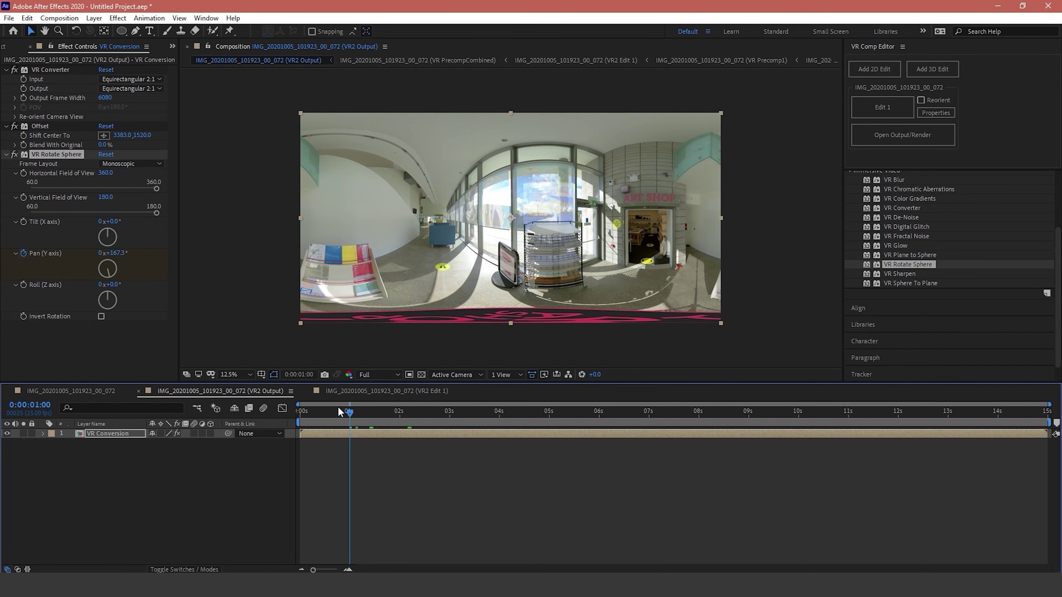
{"action": "key", "text": "space"}
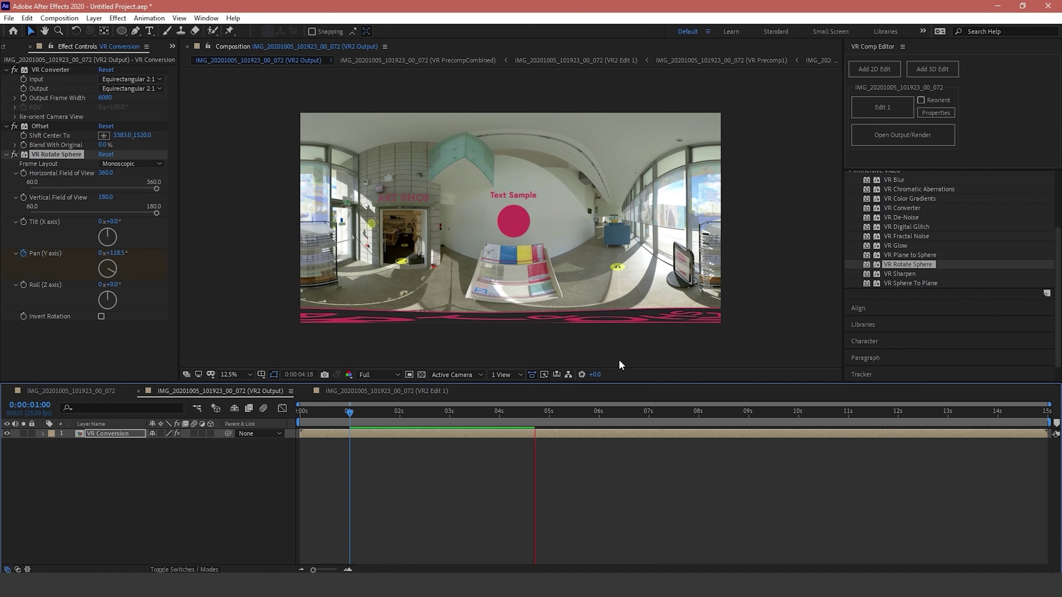
{"action": "left_click", "coordinate": [539, 405]}
{"action": "left_click_drag", "start_coordinate": [540, 406], "coordinate": [426, 420]}
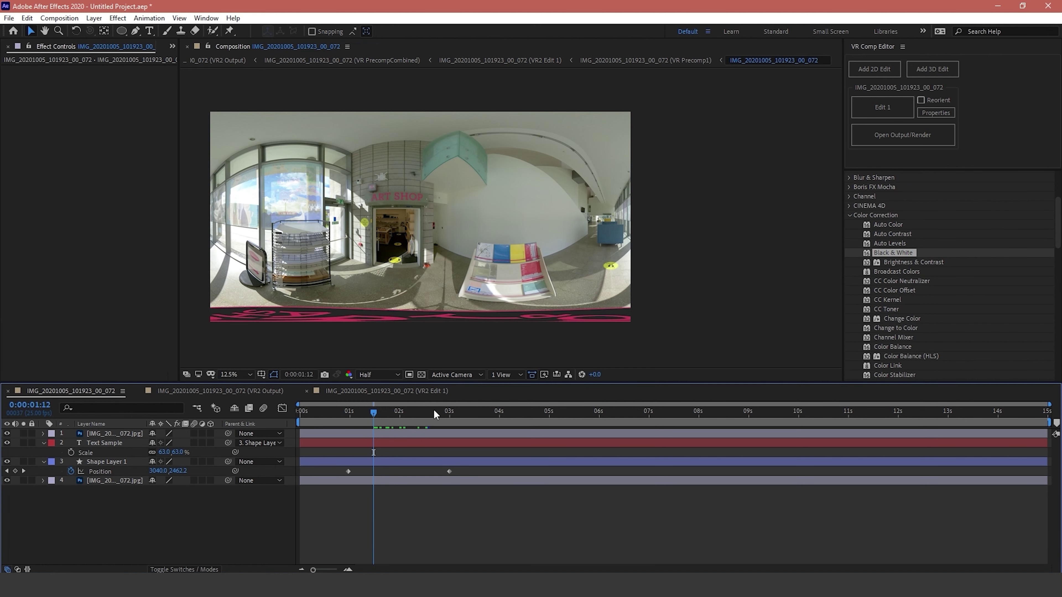
{"action": "left_click_drag", "start_coordinate": [381, 414], "coordinate": [435, 423]}
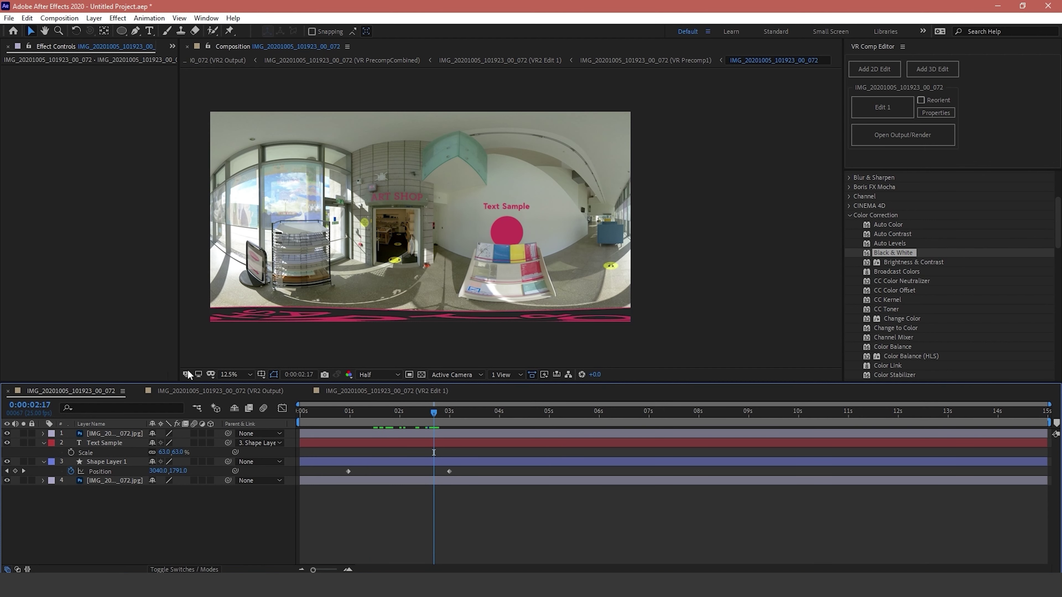
{"action": "left_click", "coordinate": [176, 391]}
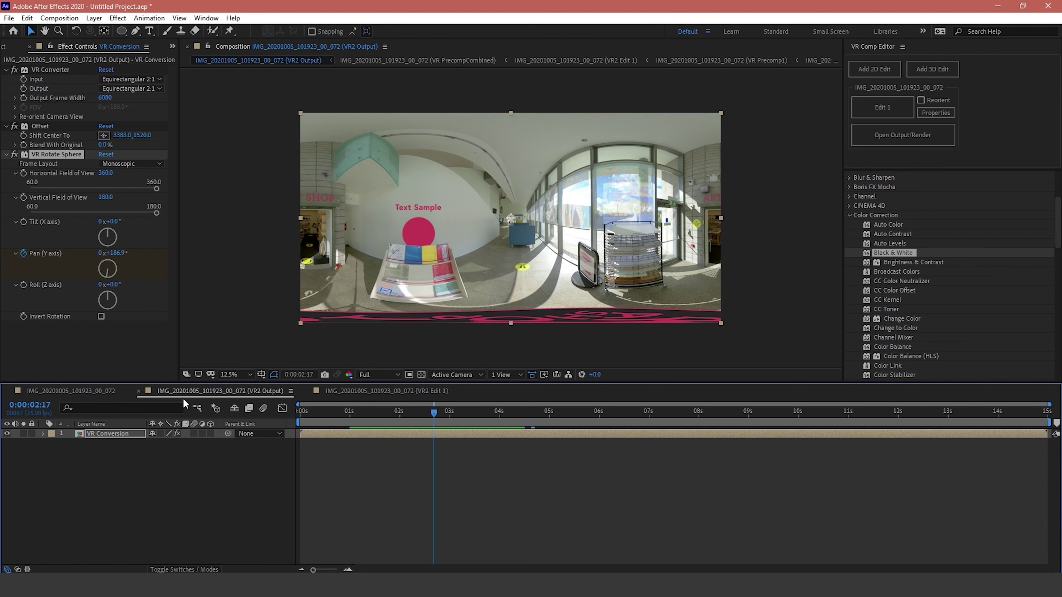
Send VR2 Output to Adobe Media Encoder via File > Export > Add to Media Encoder Queue
{"action": "left_click", "coordinate": [9, 18]}
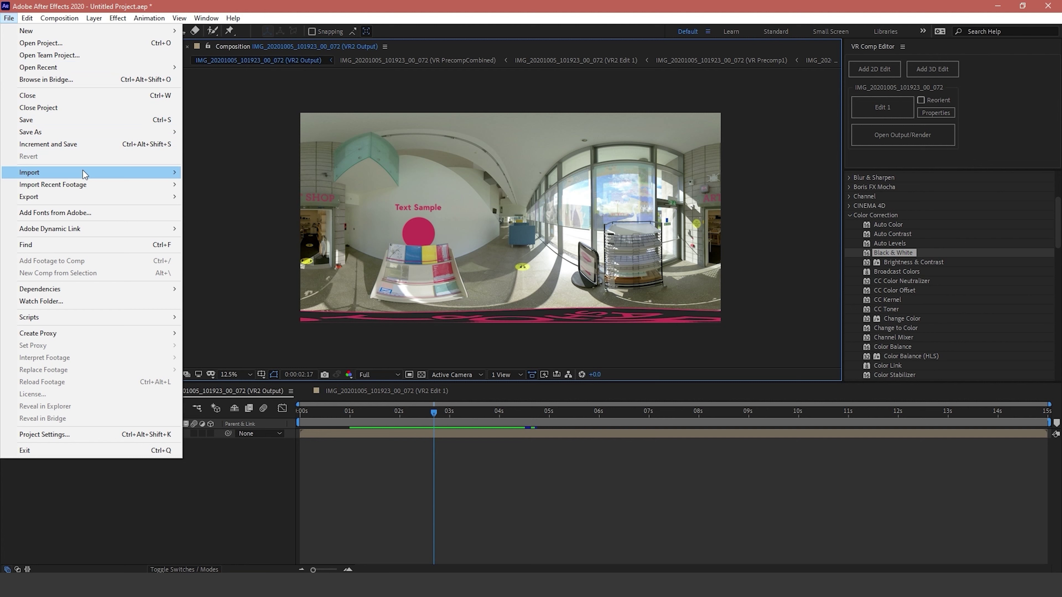
{"action": "mouse_move", "coordinate": [118, 202]}
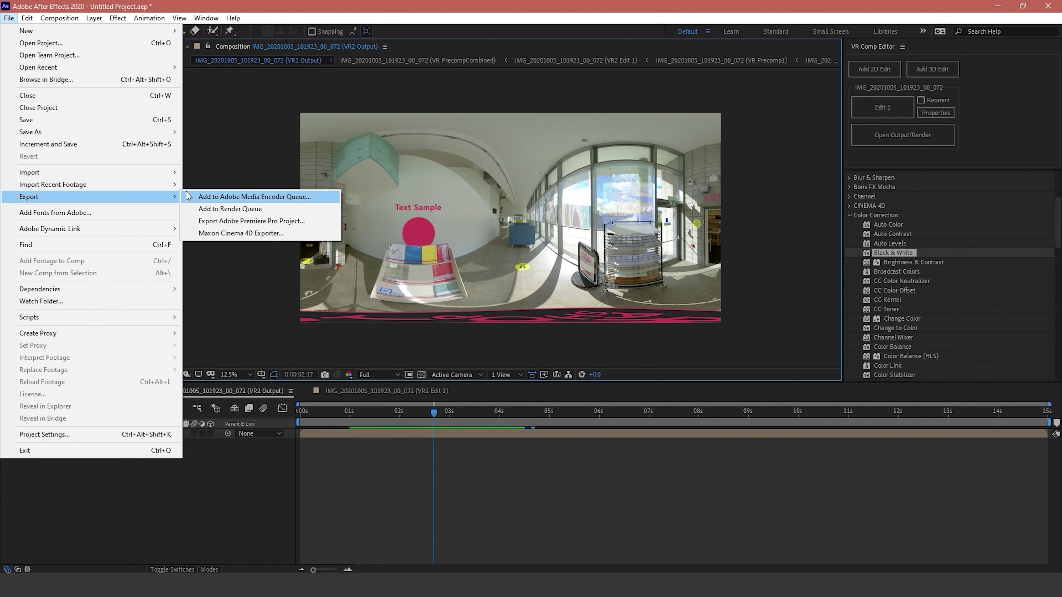
{"action": "left_click", "coordinate": [208, 197]}
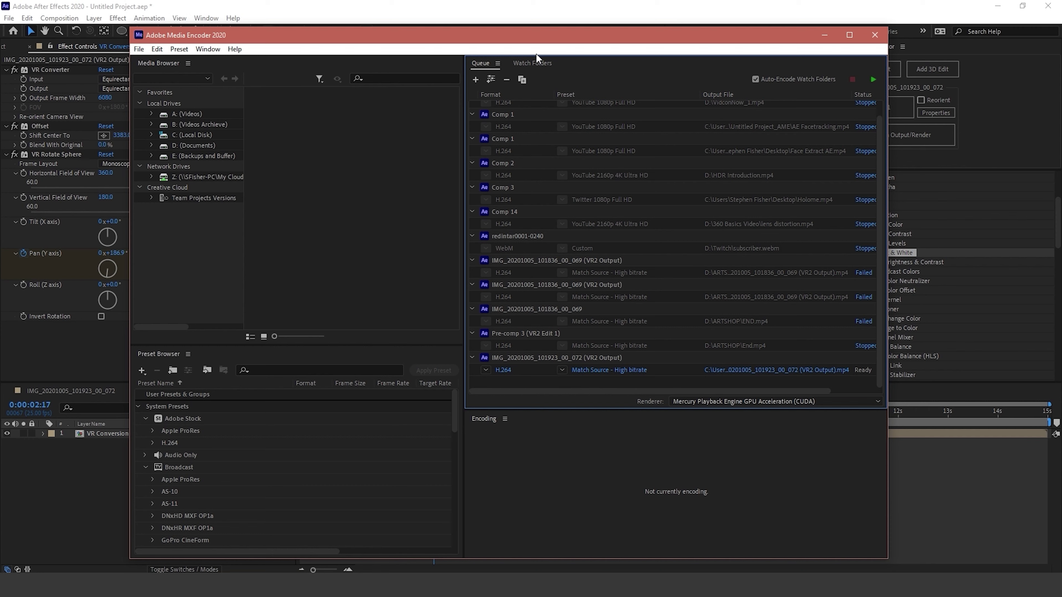
Keep the job at H.264 with Match Source - High bitrate and open its output file location
{"action": "left_click", "coordinate": [486, 371]}
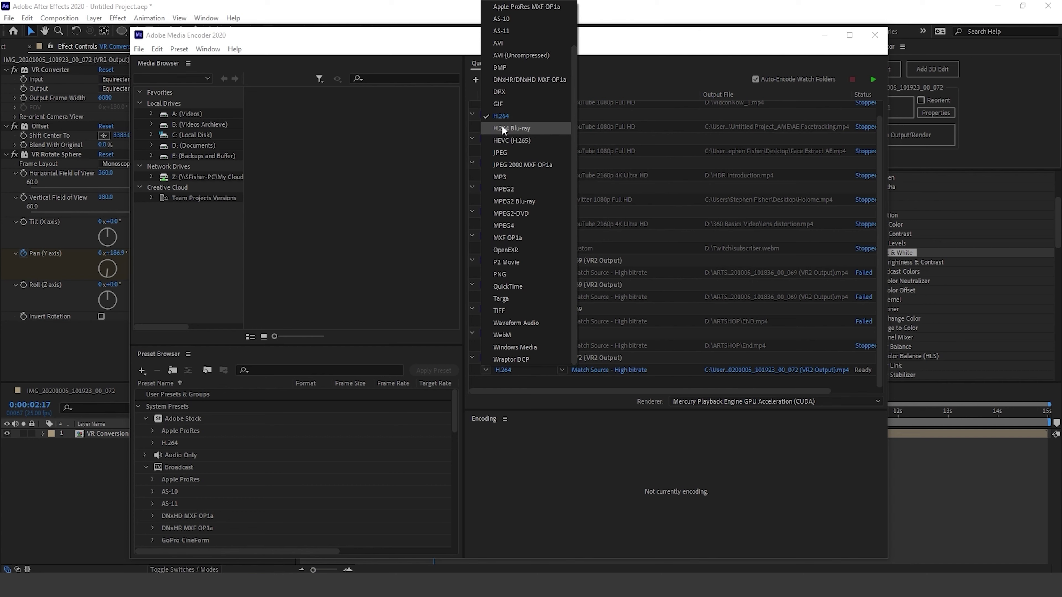
{"action": "left_click", "coordinate": [614, 387]}
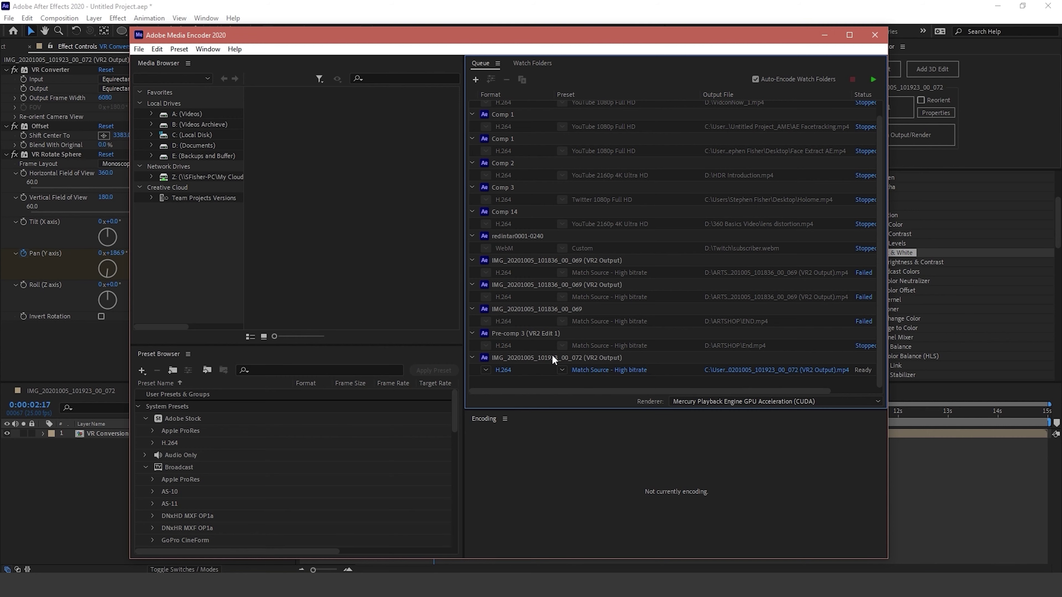
{"action": "left_click", "coordinate": [562, 371]}
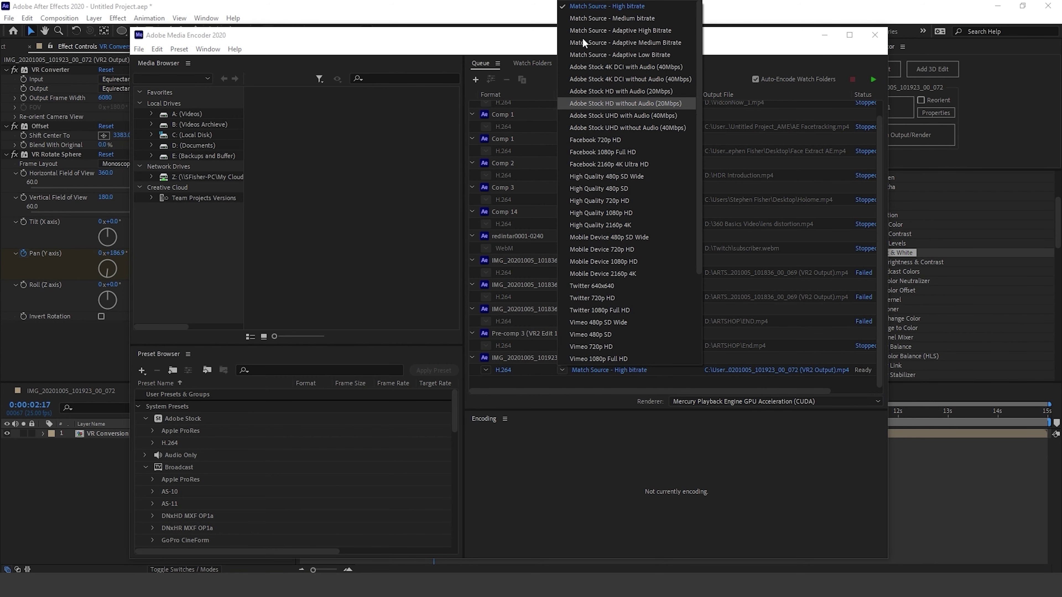
{"action": "left_click", "coordinate": [602, 389]}
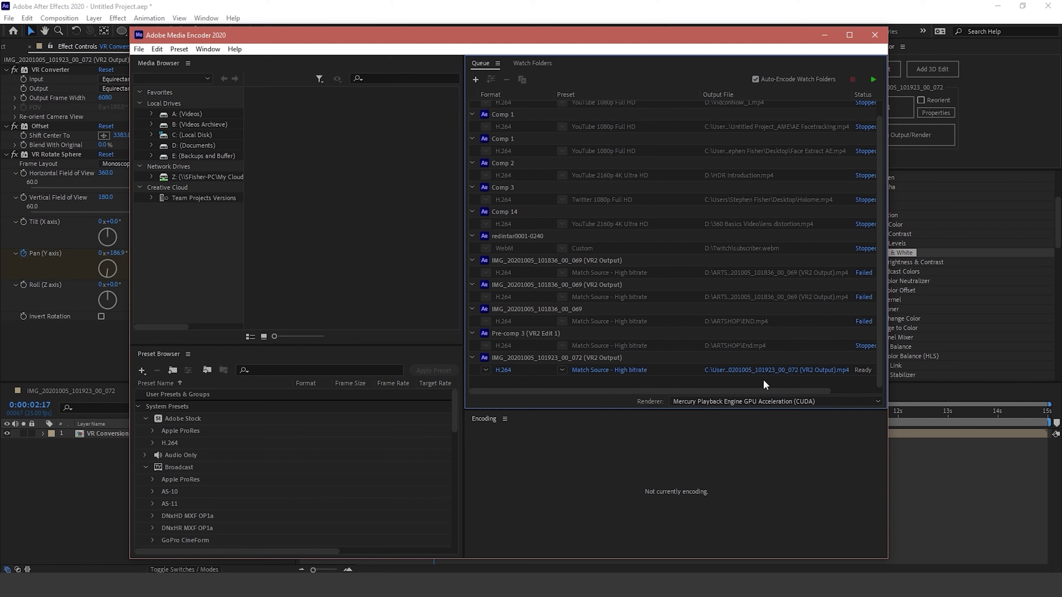
{"action": "left_click", "coordinate": [748, 372]}
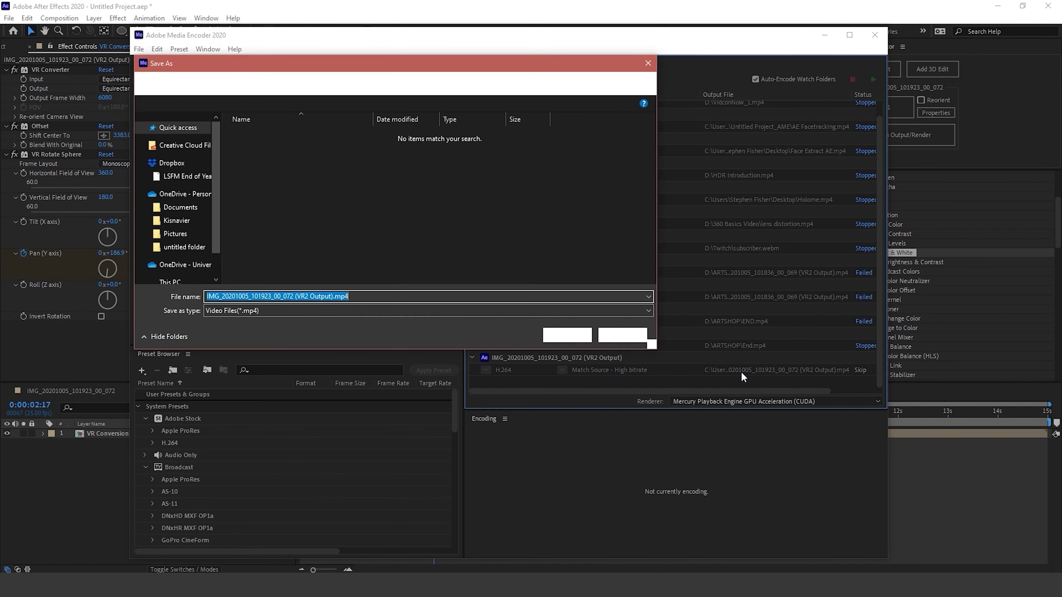
Save the output as tutorial.mp4 in D:\ARTSHOP, start encoding, and dismiss the entry-point error
{"action": "scroll", "coordinate": [192, 217], "scroll_direction": "down", "scroll_amount": 6}
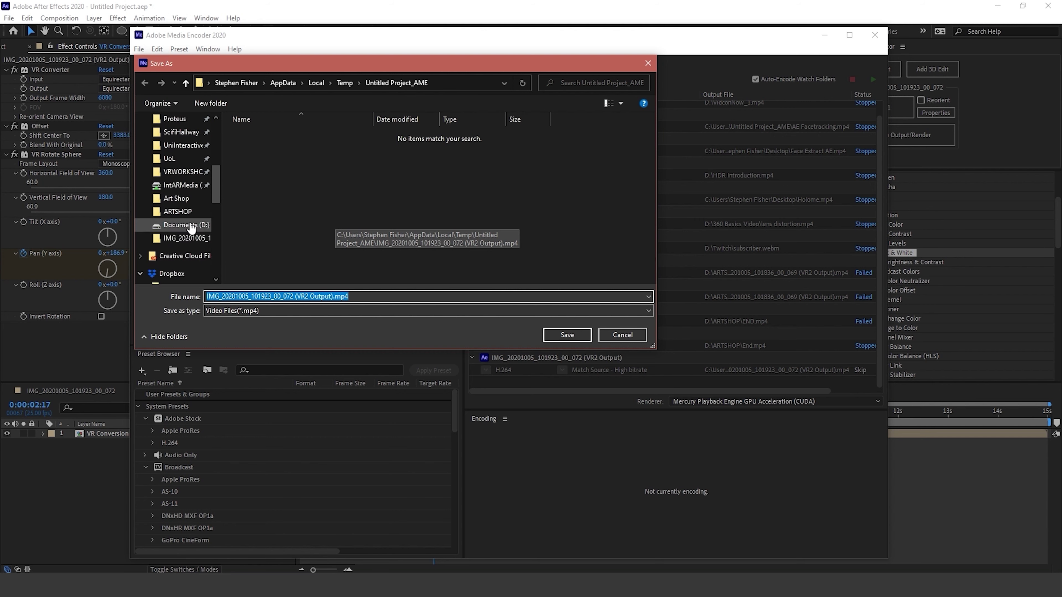
{"action": "scroll", "coordinate": [190, 226], "scroll_direction": "down", "scroll_amount": 4}
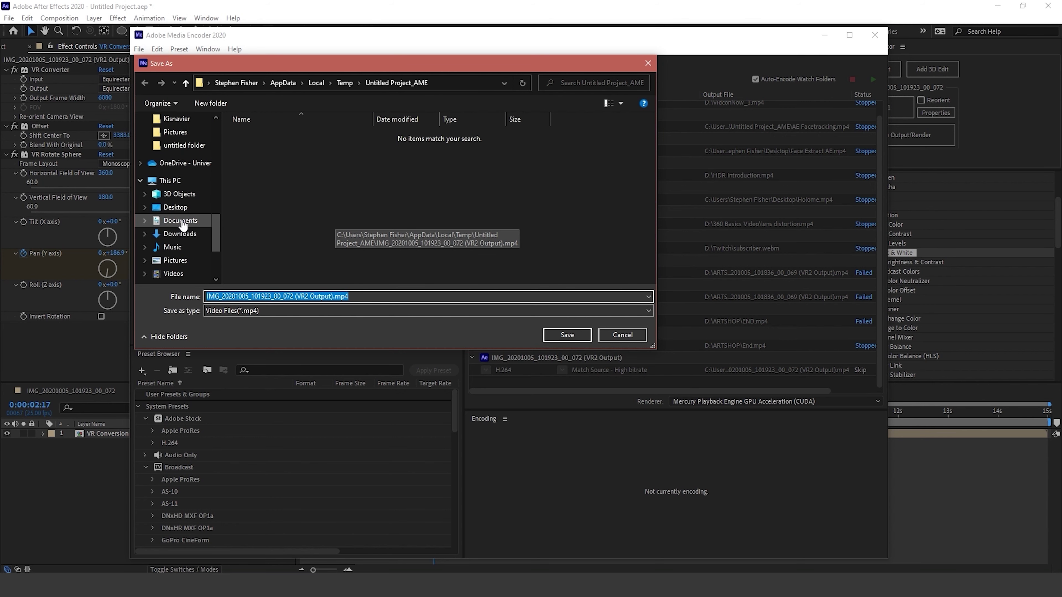
{"action": "scroll", "coordinate": [181, 226], "scroll_direction": "down", "scroll_amount": 2}
{"action": "left_click", "coordinate": [184, 238]}
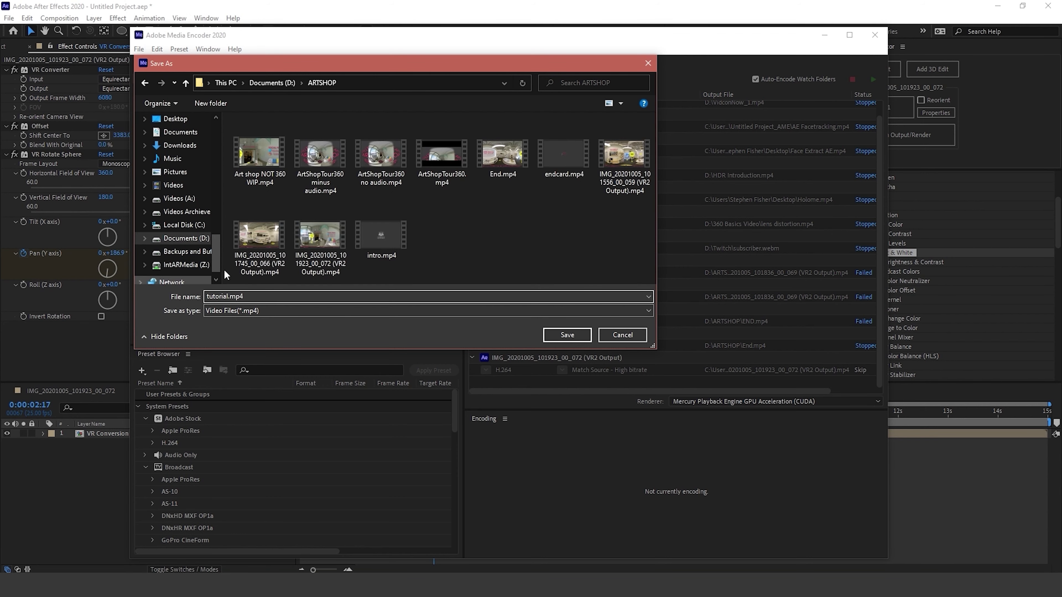
{"action": "left_click", "coordinate": [568, 334]}
{"action": "left_click", "coordinate": [873, 79]}
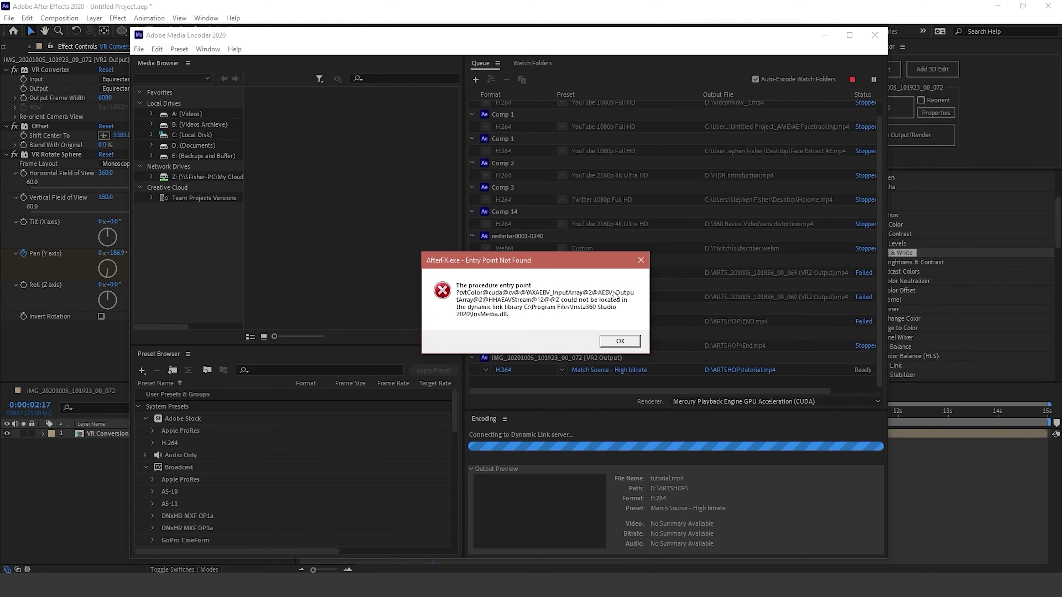
{"action": "left_click", "coordinate": [620, 341]}
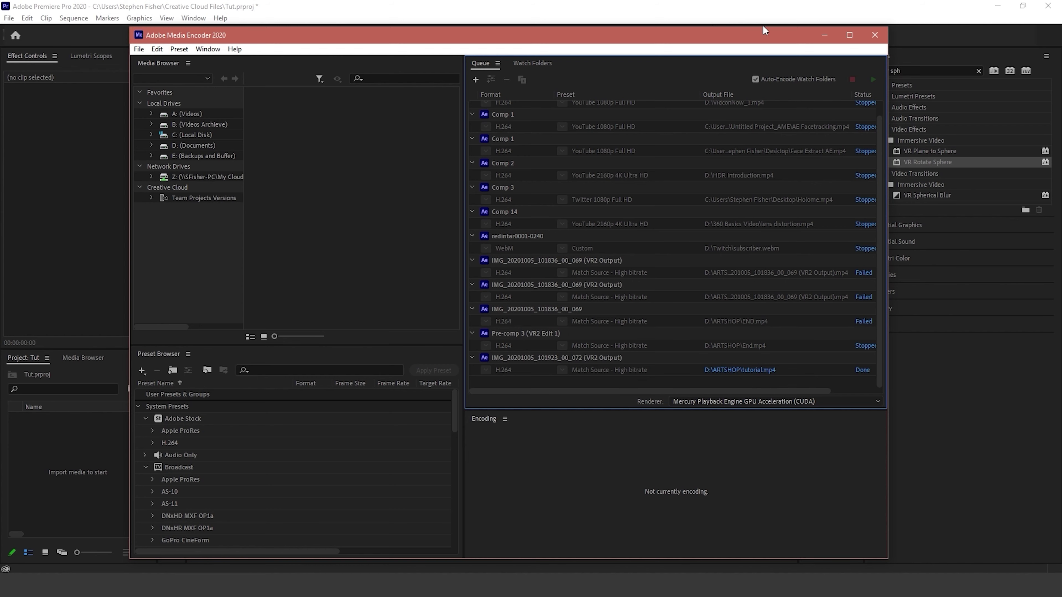
Minimize Media Encoder to bring back Premiere Pro's empty Tut project
{"action": "left_click", "coordinate": [825, 35]}
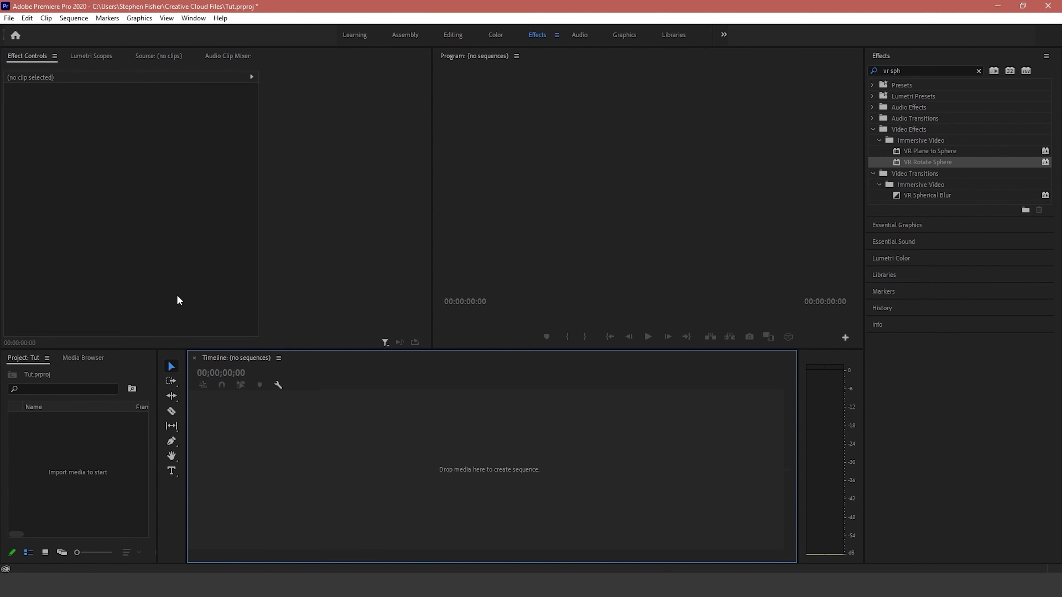
Bring clips 101923_00_072 and 101556_00_059 from ARTSHOP into Premiere, then select both in the project
{"action": "left_click", "coordinate": [358, 570]}
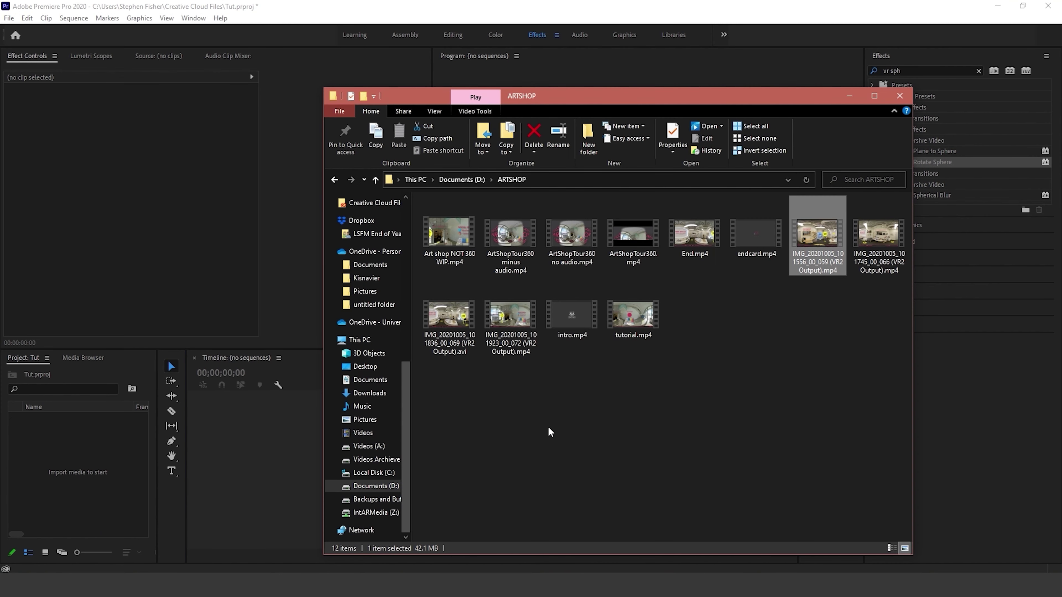
{"action": "left_click", "coordinate": [679, 395]}
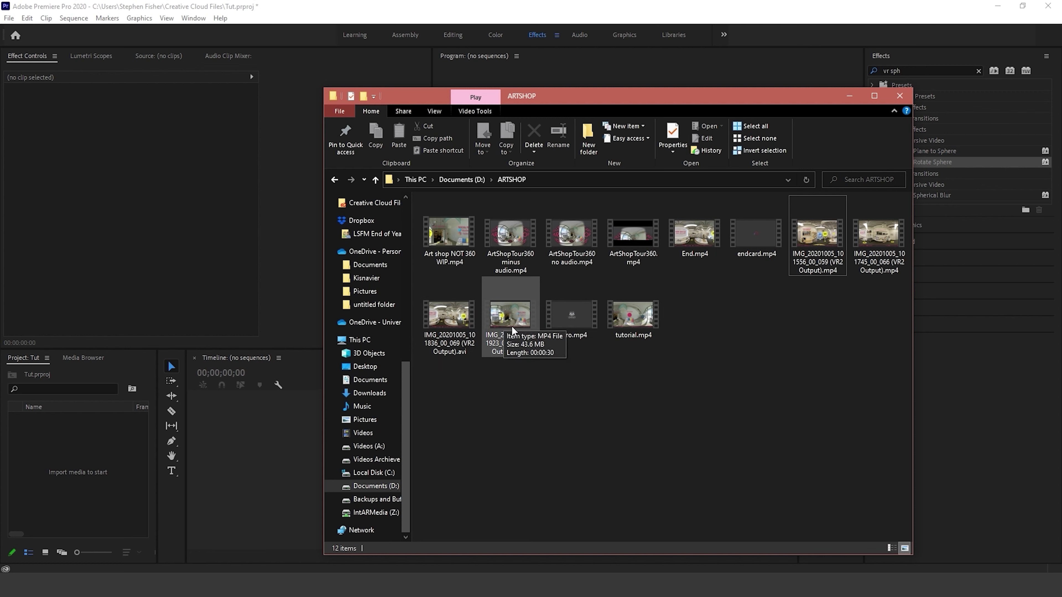
{"action": "left_click_drag", "start_coordinate": [513, 309], "coordinate": [95, 444]}
{"action": "left_click", "coordinate": [818, 239]}
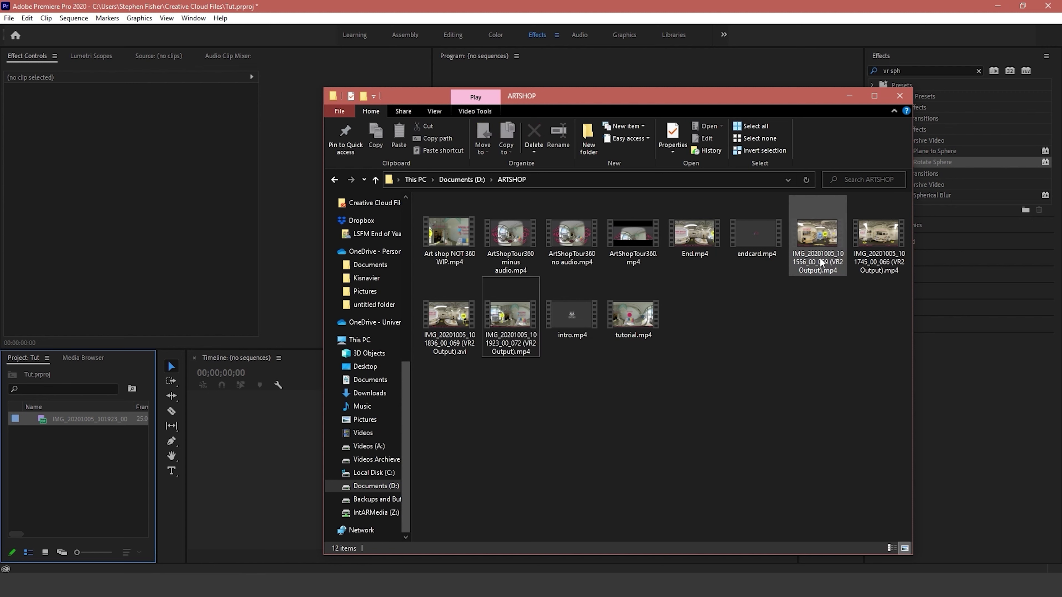
{"action": "left_click_drag", "start_coordinate": [817, 238], "coordinate": [62, 460]}
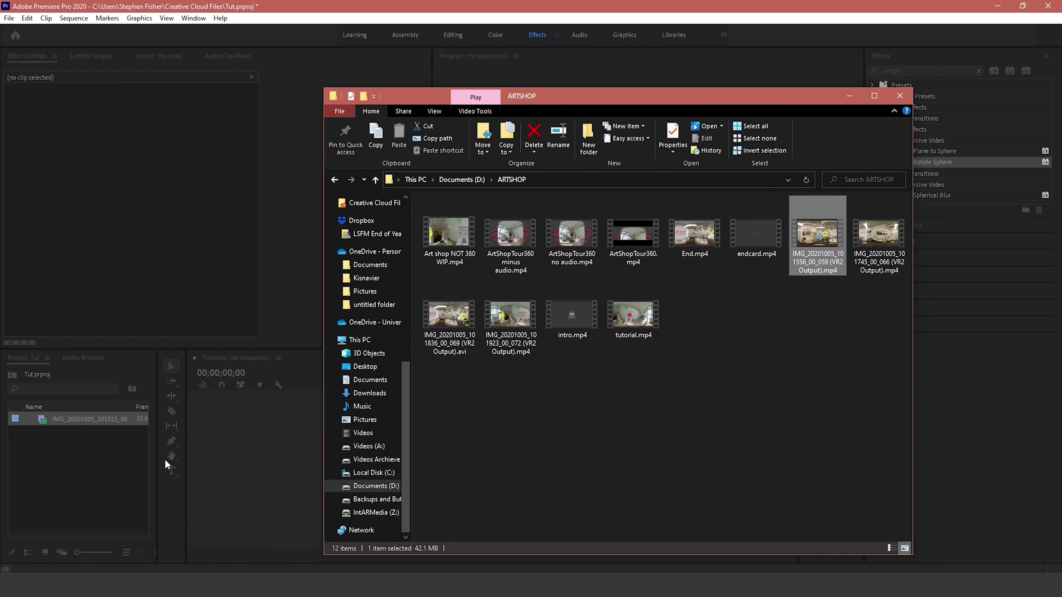
{"action": "left_click", "coordinate": [221, 425]}
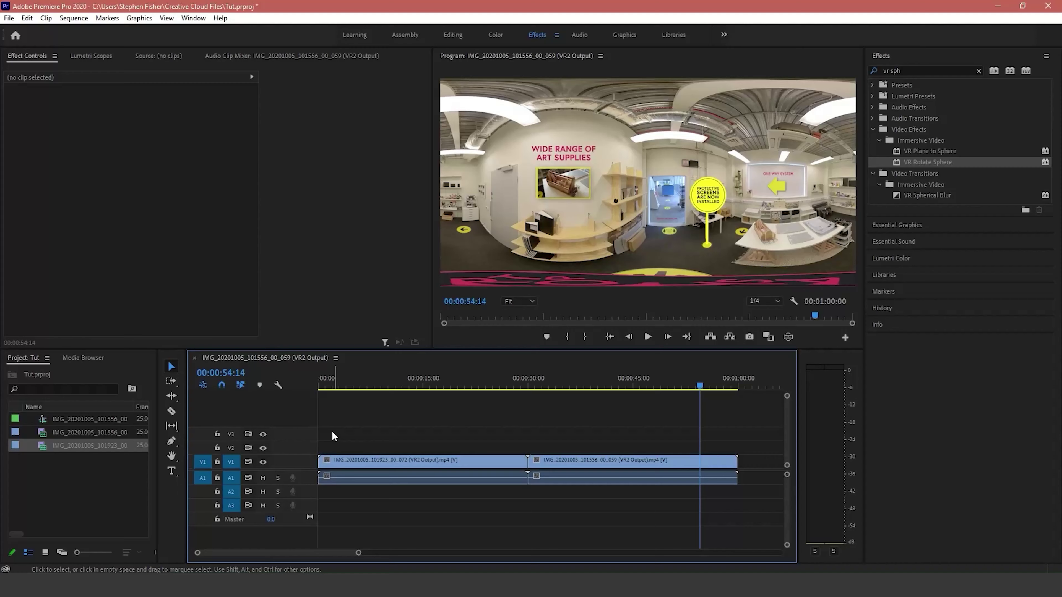
{"action": "left_click", "coordinate": [113, 482]}
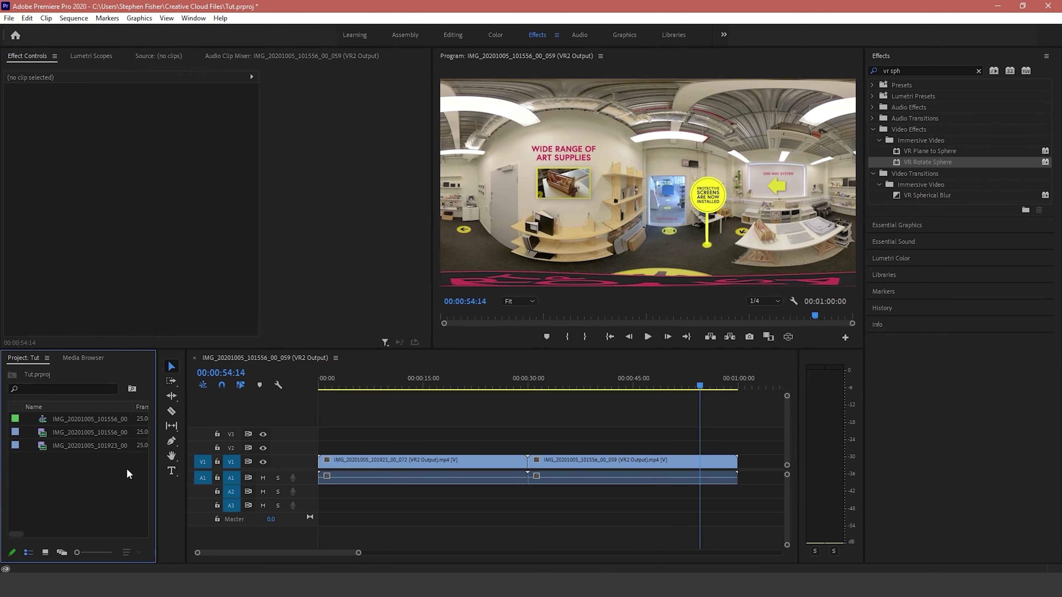
{"action": "left_click_drag", "start_coordinate": [125, 493], "coordinate": [49, 440]}
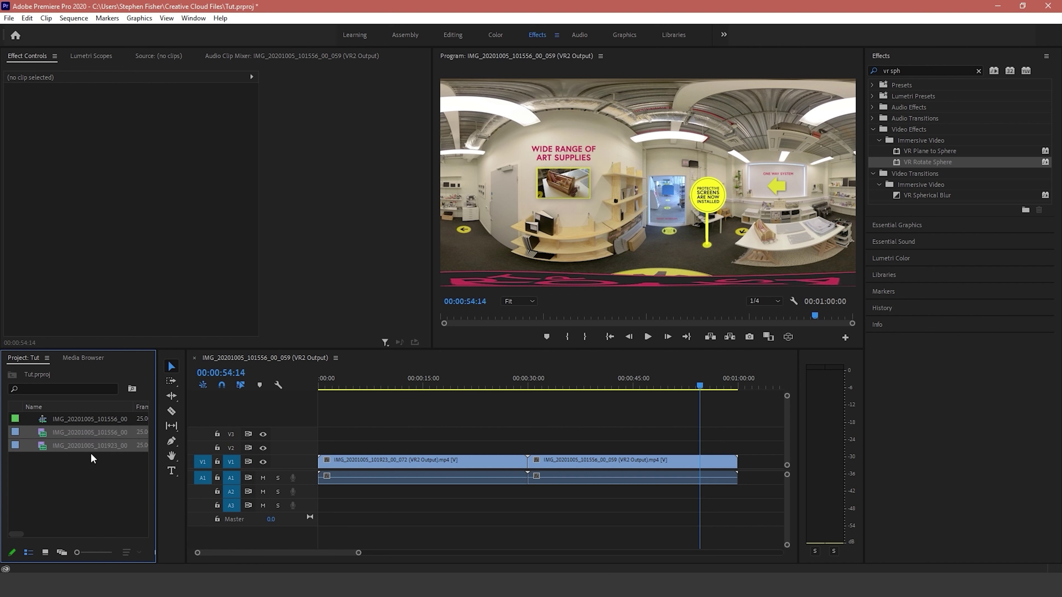
Interpret both clips with conformed VR properties: Equirectangular projection, monoscopic layout
{"action": "right_click", "coordinate": [72, 432]}
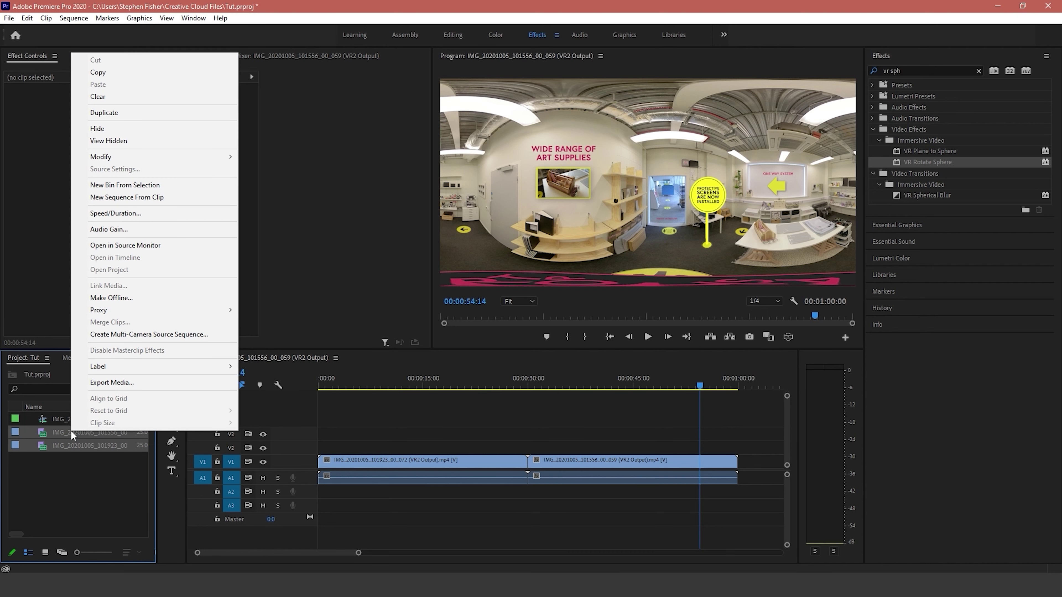
{"action": "mouse_move", "coordinate": [150, 161]}
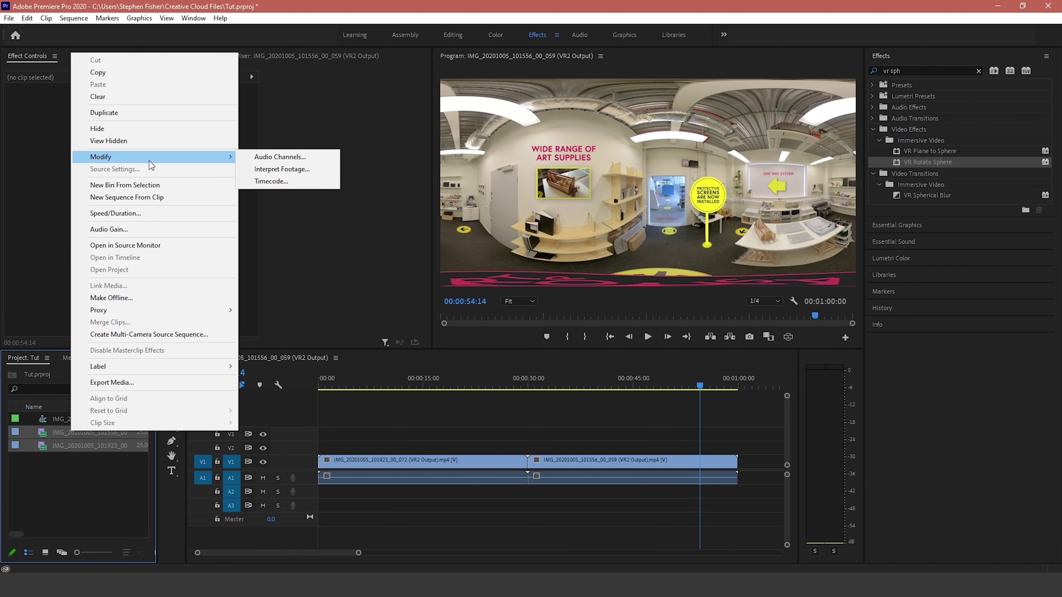
{"action": "left_click", "coordinate": [264, 168]}
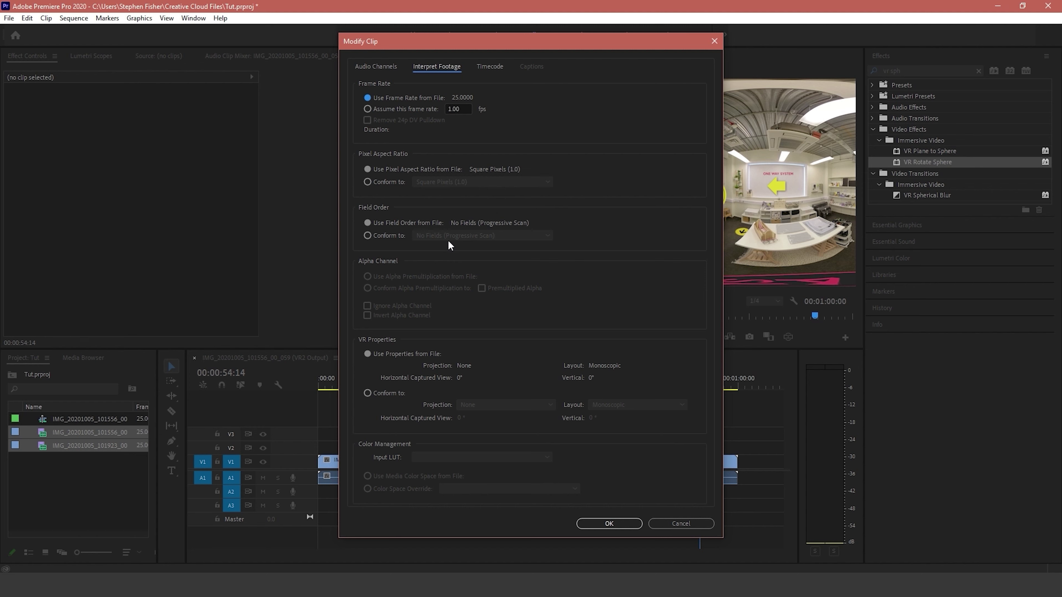
{"action": "left_click", "coordinate": [367, 394]}
{"action": "left_click", "coordinate": [477, 404]}
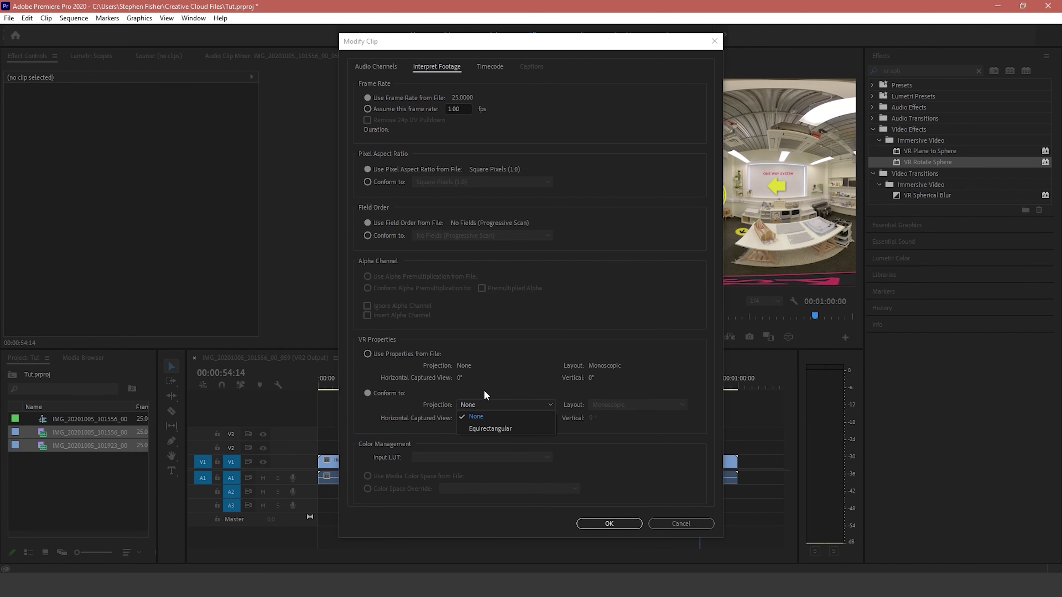
{"action": "left_click", "coordinate": [473, 429]}
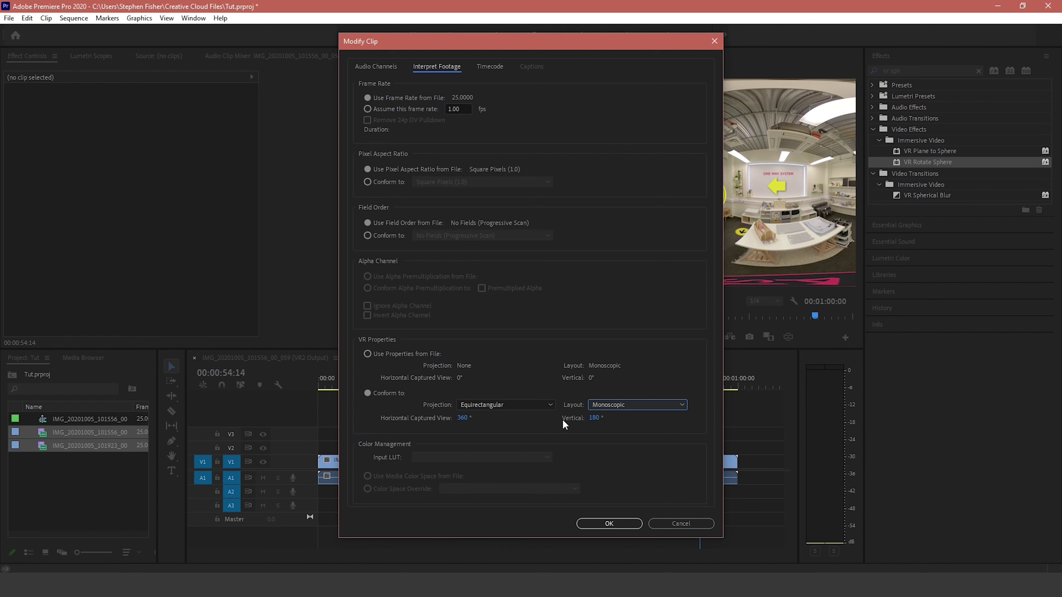
{"action": "left_click", "coordinate": [604, 524]}
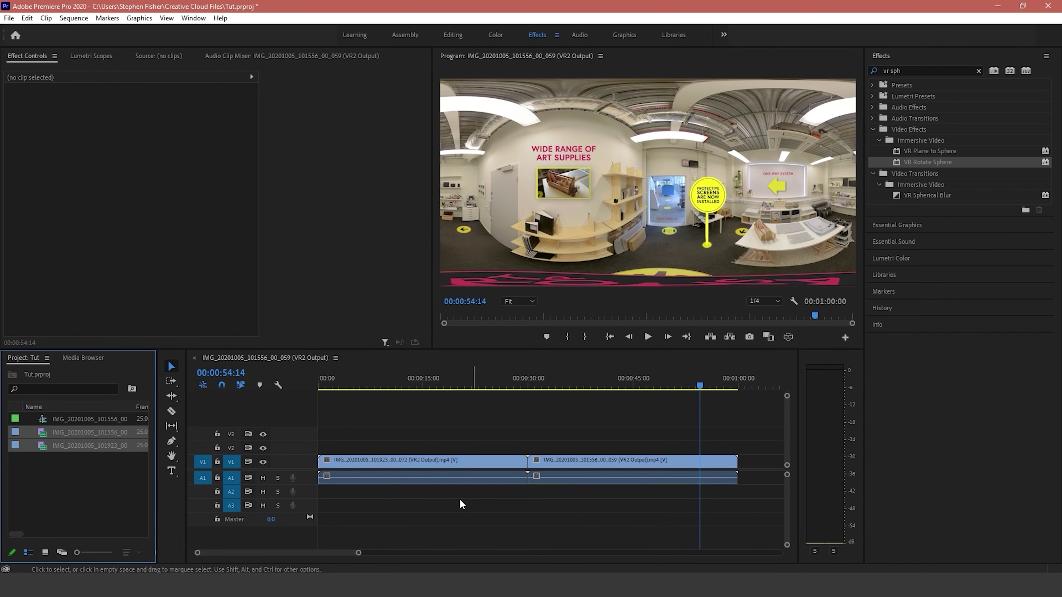
Put the playhead at 00:00:12:22 and review the 101923_00_072 clip's VR properties
{"action": "left_click_drag", "start_coordinate": [355, 382], "coordinate": [522, 381]}
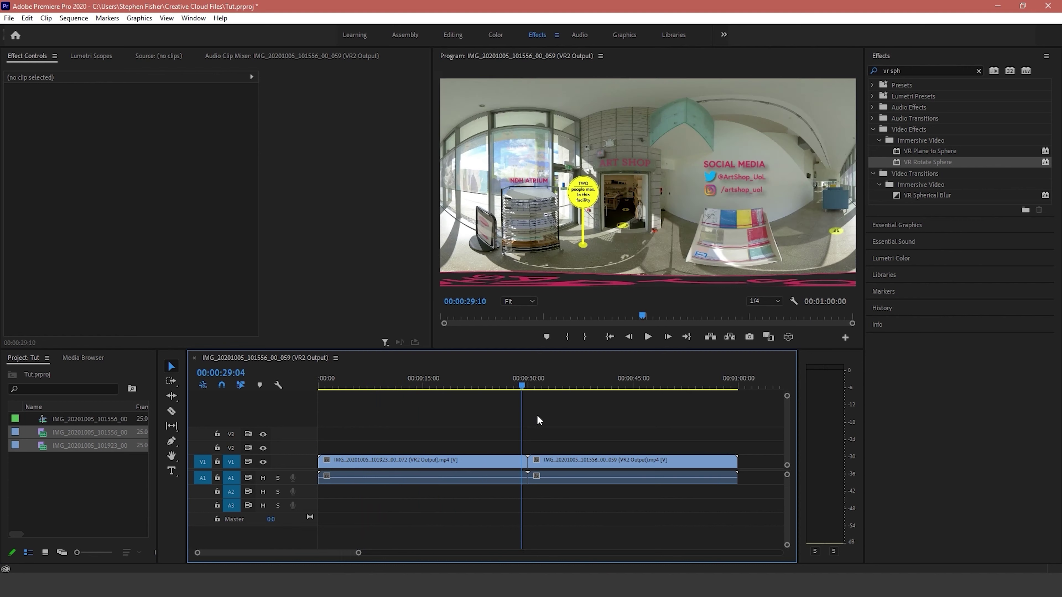
{"action": "left_click_drag", "start_coordinate": [417, 382], "coordinate": [408, 383]}
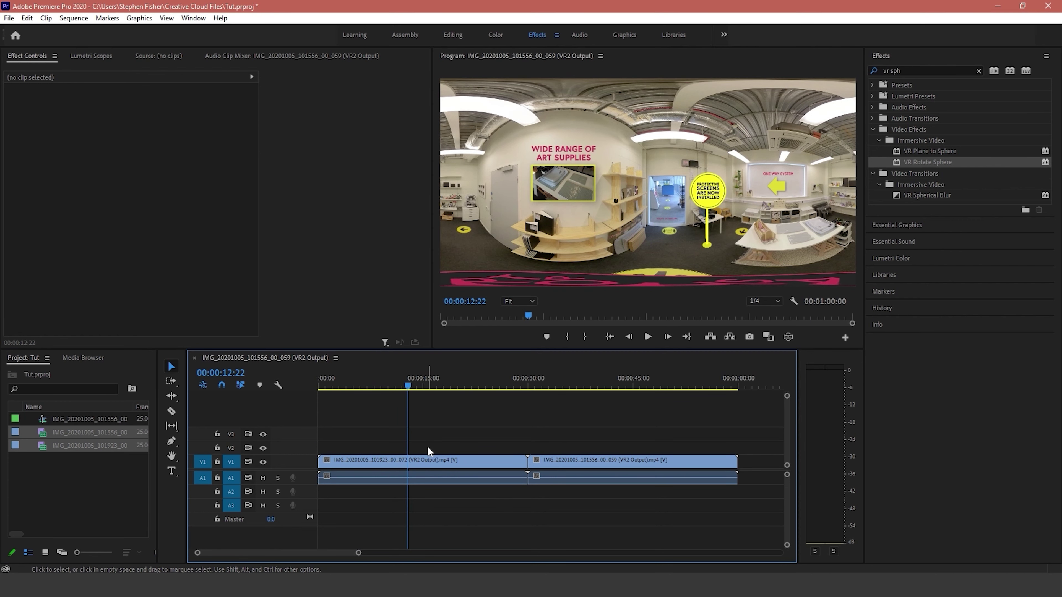
{"action": "left_click", "coordinate": [116, 479]}
{"action": "right_click", "coordinate": [87, 446]}
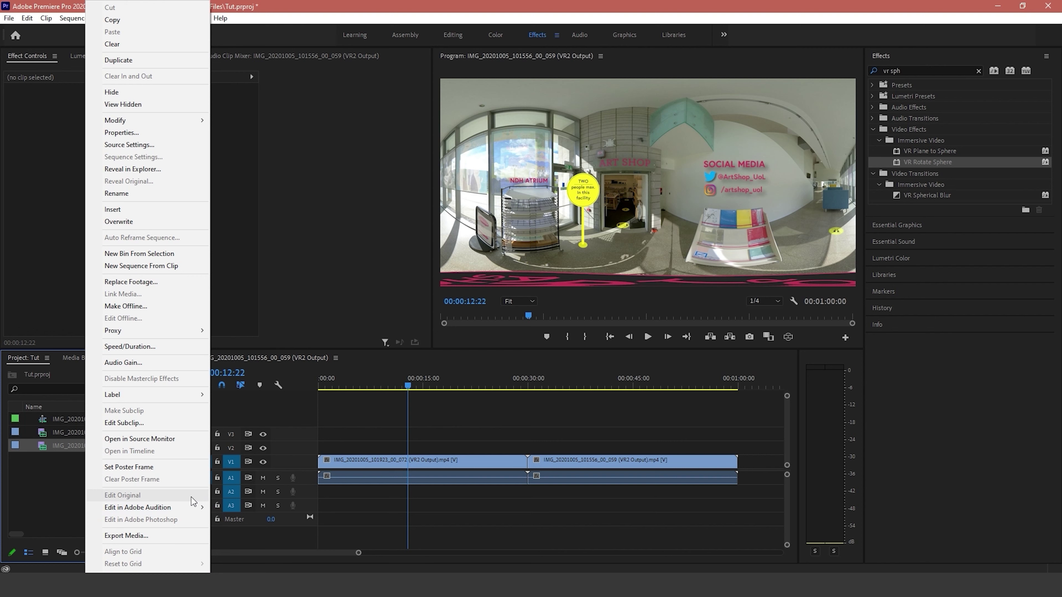
{"action": "left_click", "coordinate": [167, 140]}
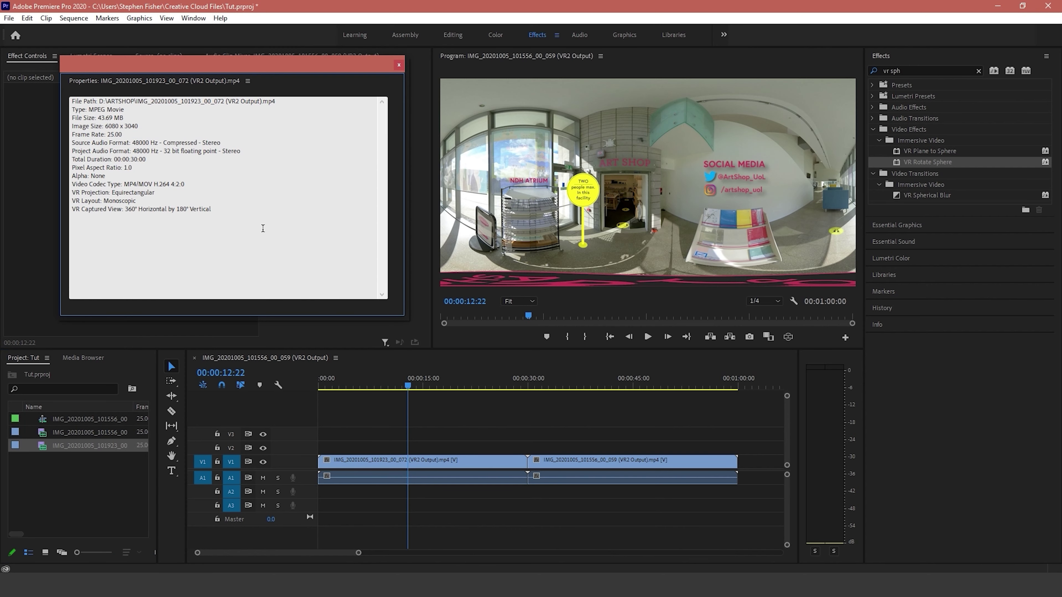
{"action": "left_click_drag", "start_coordinate": [212, 209], "coordinate": [73, 193]}
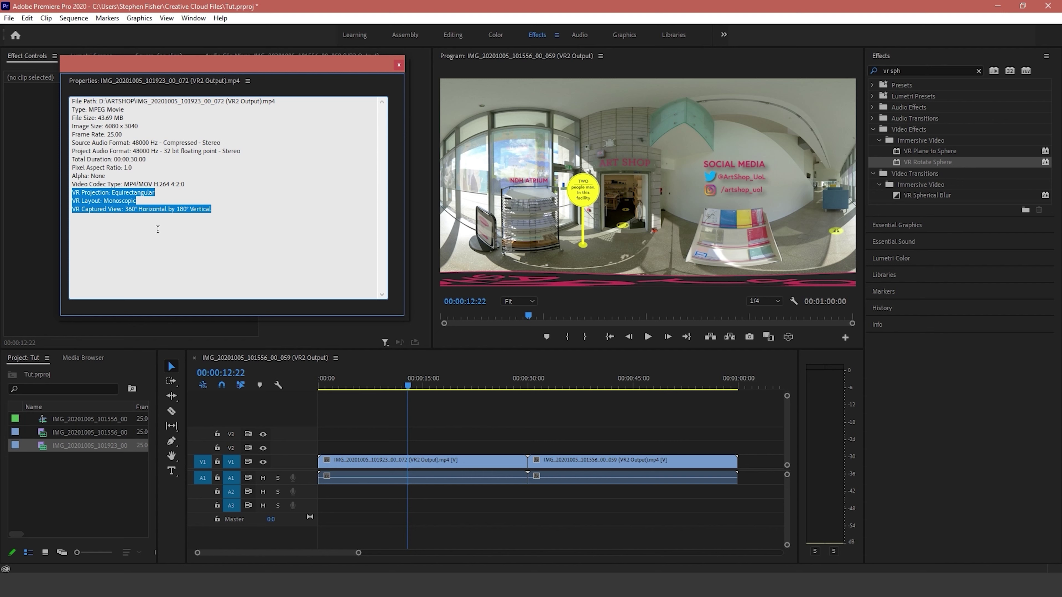
{"action": "left_click", "coordinate": [399, 66]}
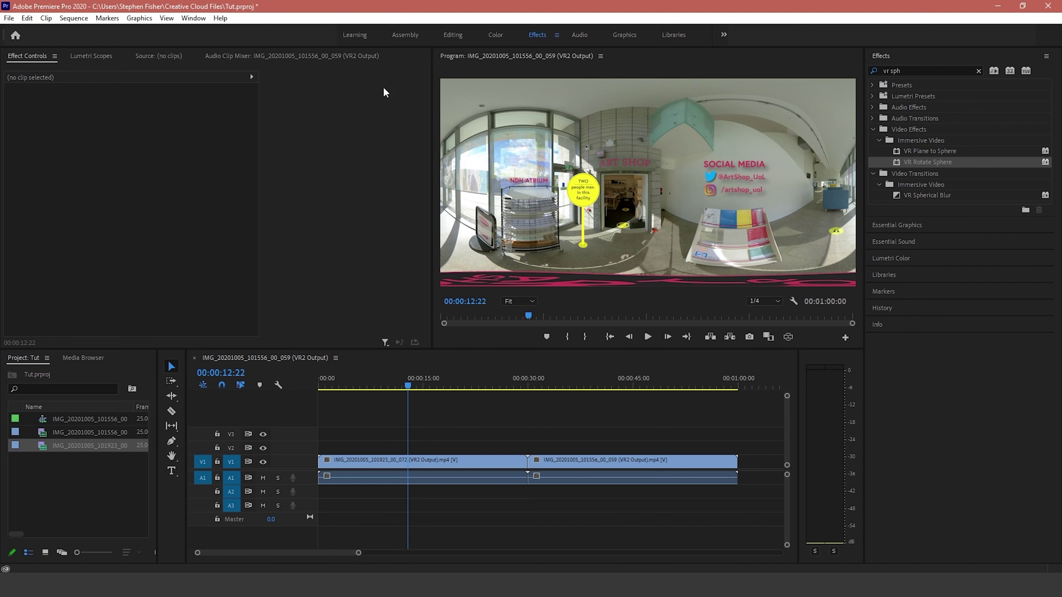
Add Toggle VR Video Display to the Program monitor's buttons, then switch VR viewing on and off
{"action": "left_click", "coordinate": [463, 531]}
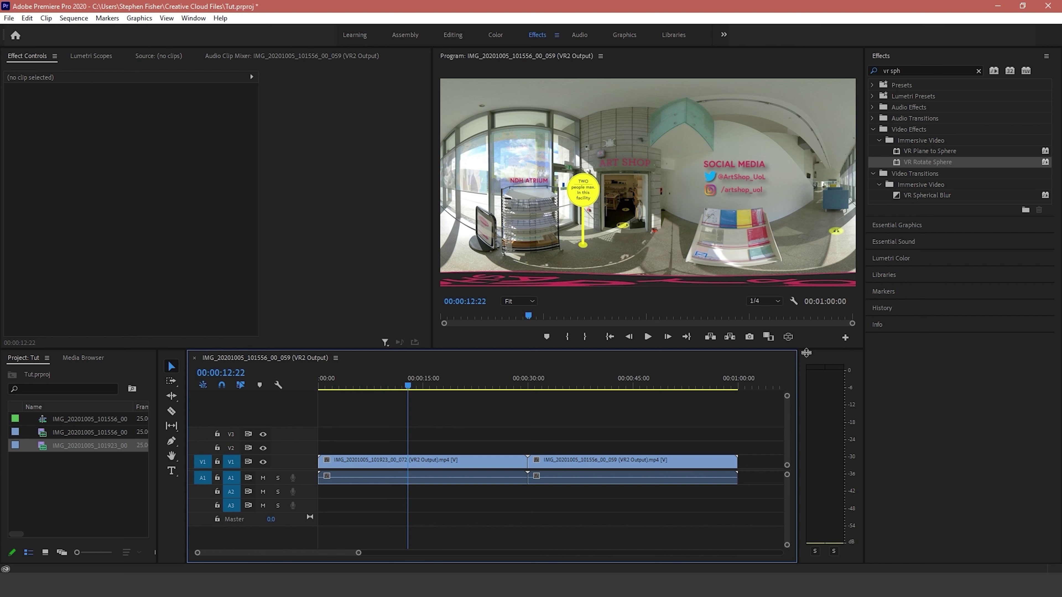
{"action": "left_click", "coordinate": [846, 338]}
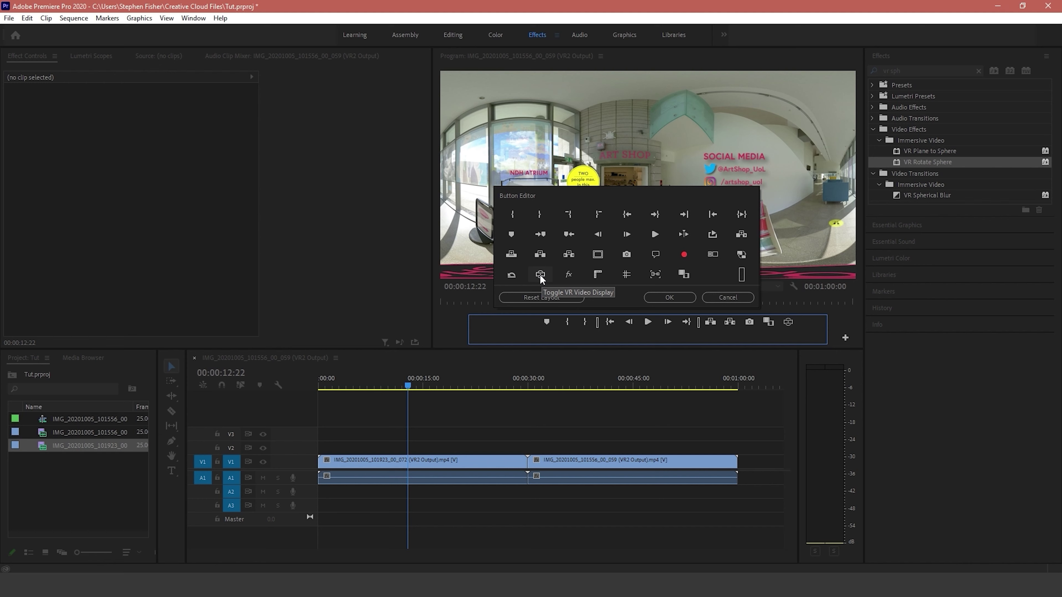
{"action": "left_click_drag", "start_coordinate": [541, 279], "coordinate": [791, 327]}
{"action": "left_click", "coordinate": [685, 298]}
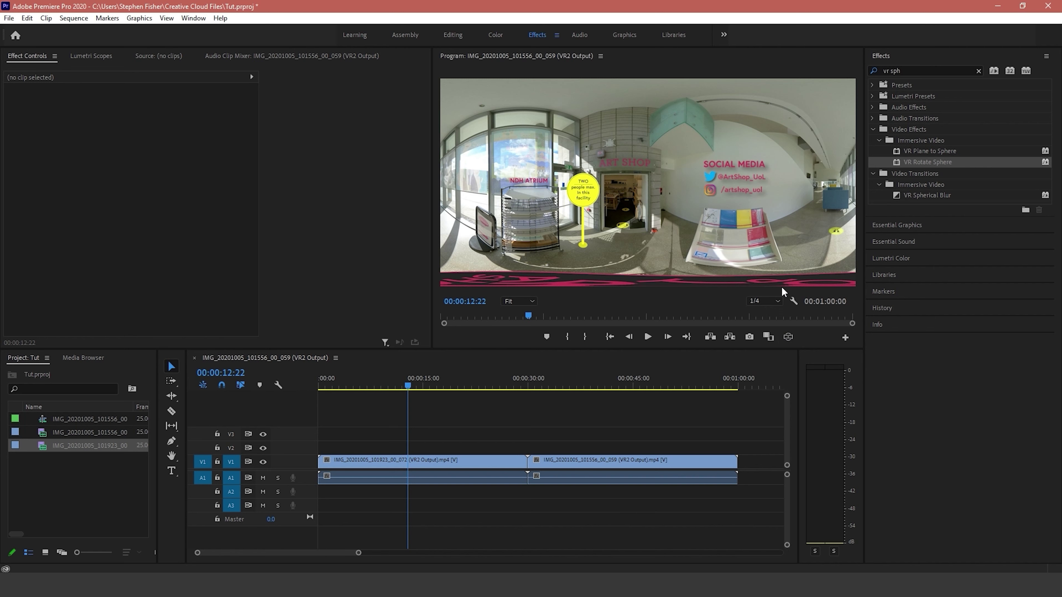
{"action": "left_click", "coordinate": [785, 341]}
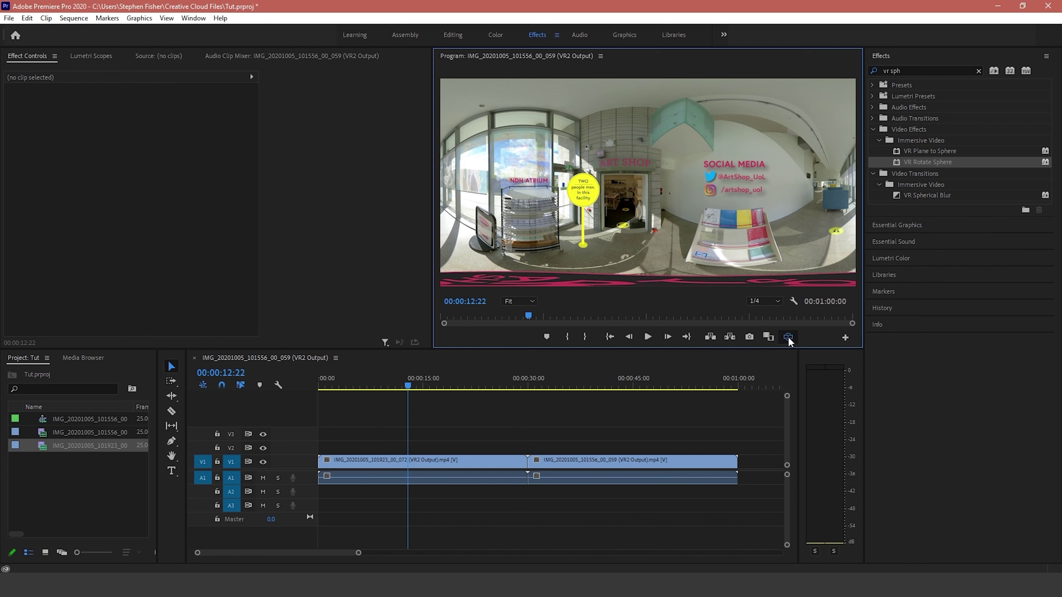
{"action": "left_click", "coordinate": [788, 337]}
Remove both clips from the old sequence, close it, and delete the sequence from the project
{"action": "left_click_drag", "start_coordinate": [344, 448], "coordinate": [598, 498]}
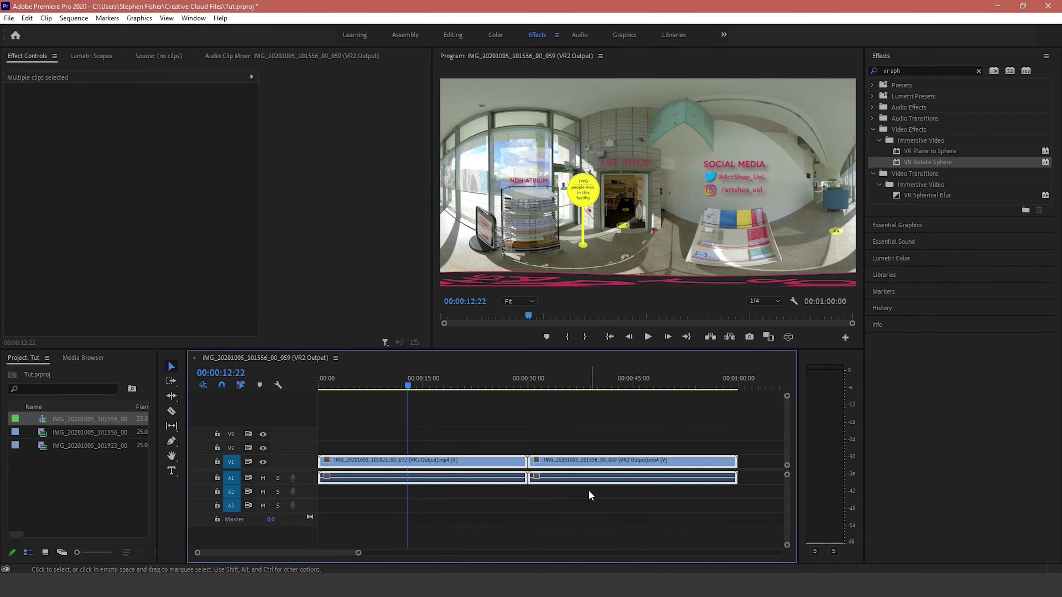
{"action": "key", "text": "Delete"}
{"action": "left_click", "coordinate": [103, 485]}
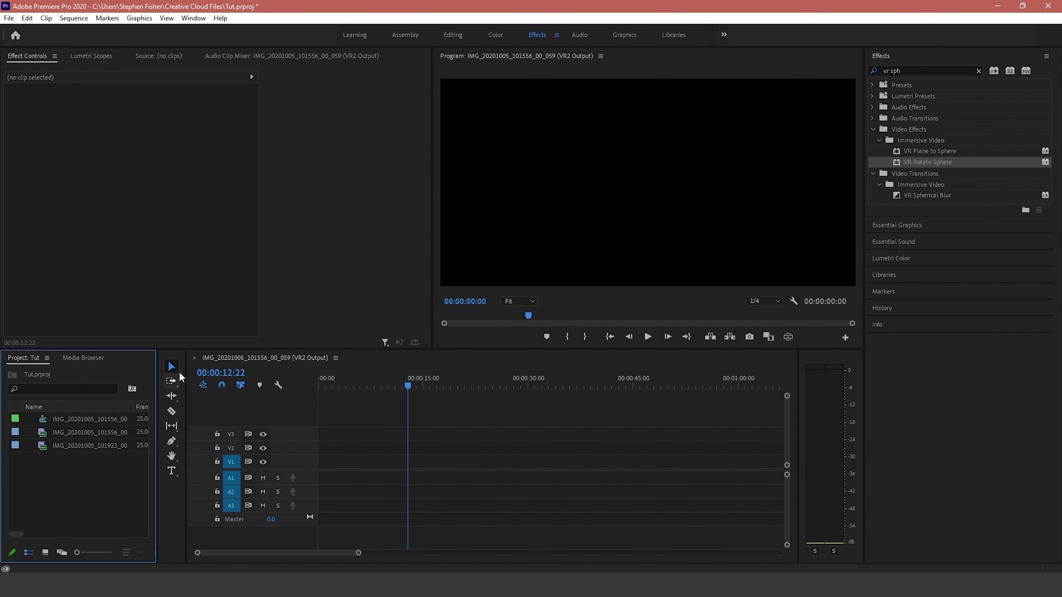
{"action": "left_click", "coordinate": [194, 358]}
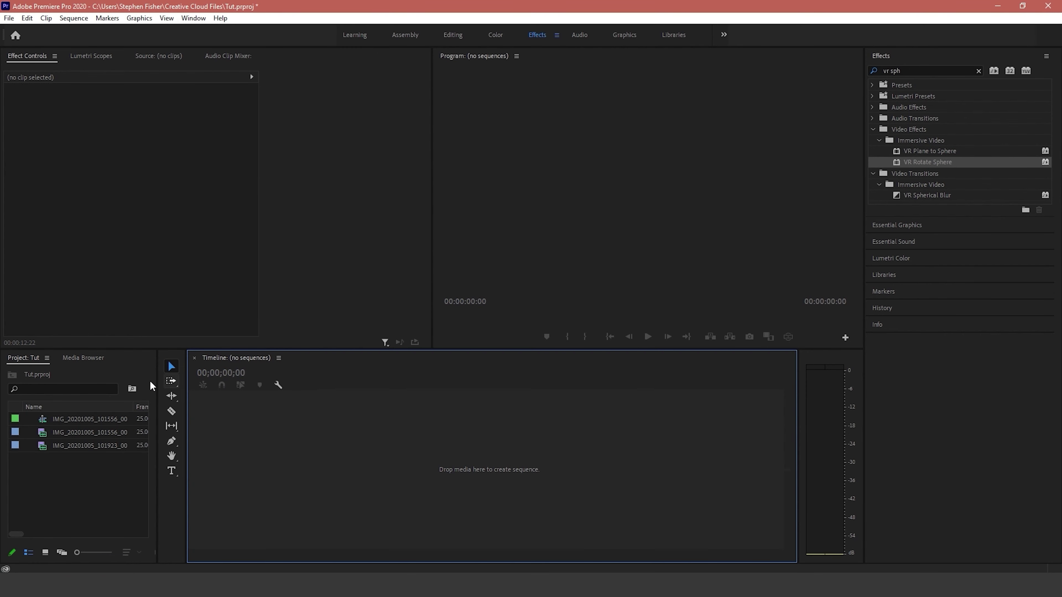
{"action": "left_click", "coordinate": [75, 421]}
{"action": "key", "text": "Delete"}
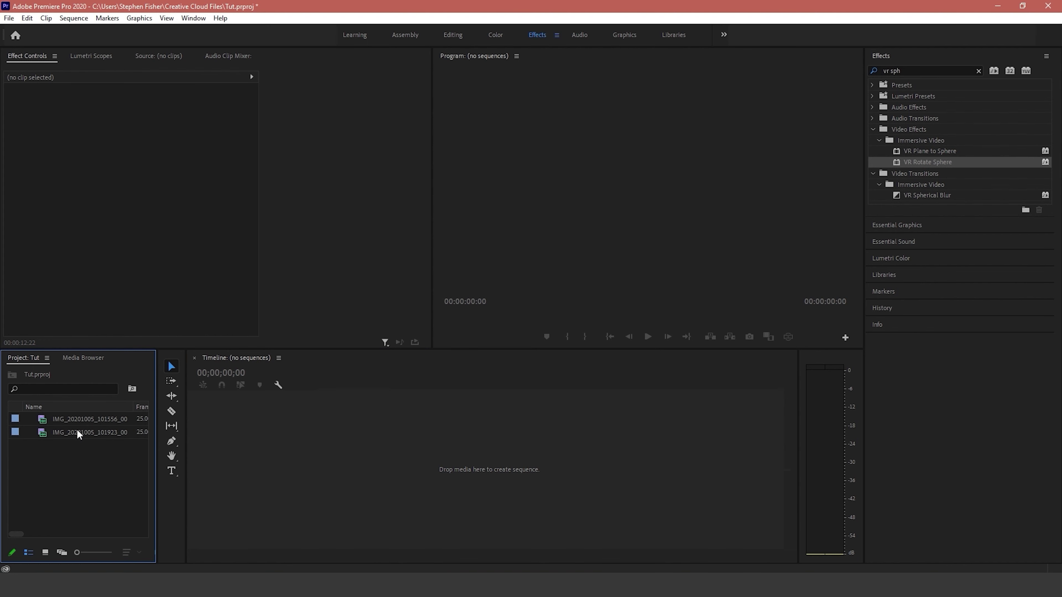
Build a new sequence from the 101923_00_072 clip and add 101556_00_059 after it on V1
{"action": "left_click", "coordinate": [70, 435]}
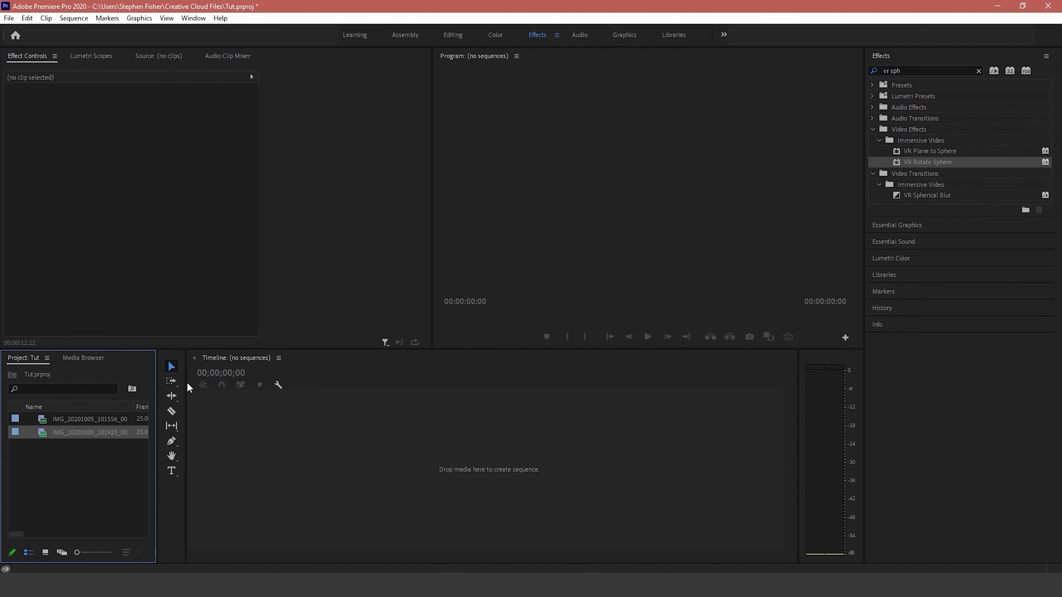
{"action": "left_click", "coordinate": [76, 443]}
{"action": "left_click_drag", "start_coordinate": [73, 433], "coordinate": [317, 443]}
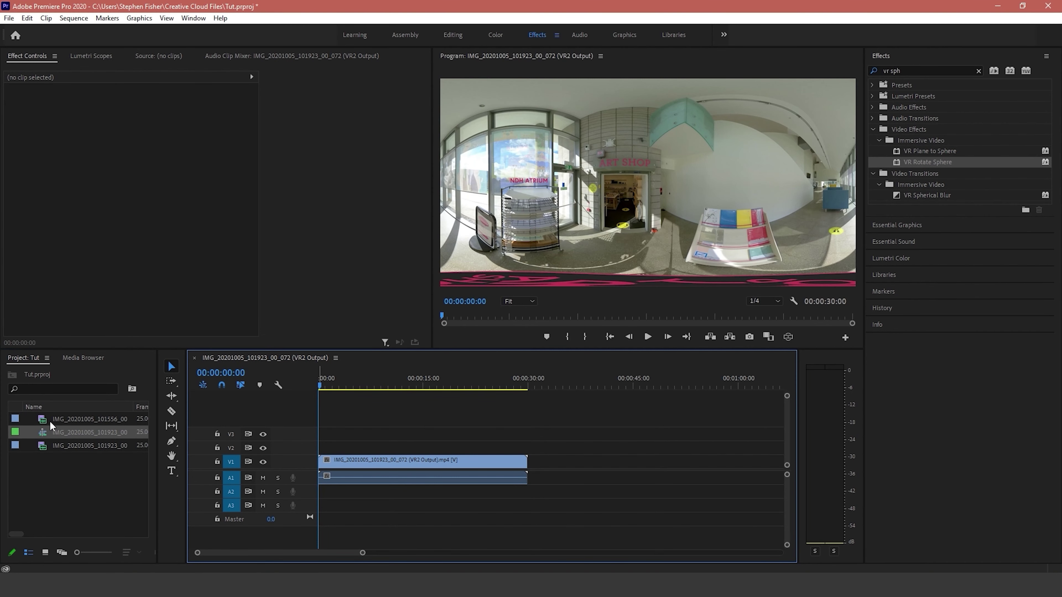
{"action": "left_click_drag", "start_coordinate": [69, 420], "coordinate": [540, 467]}
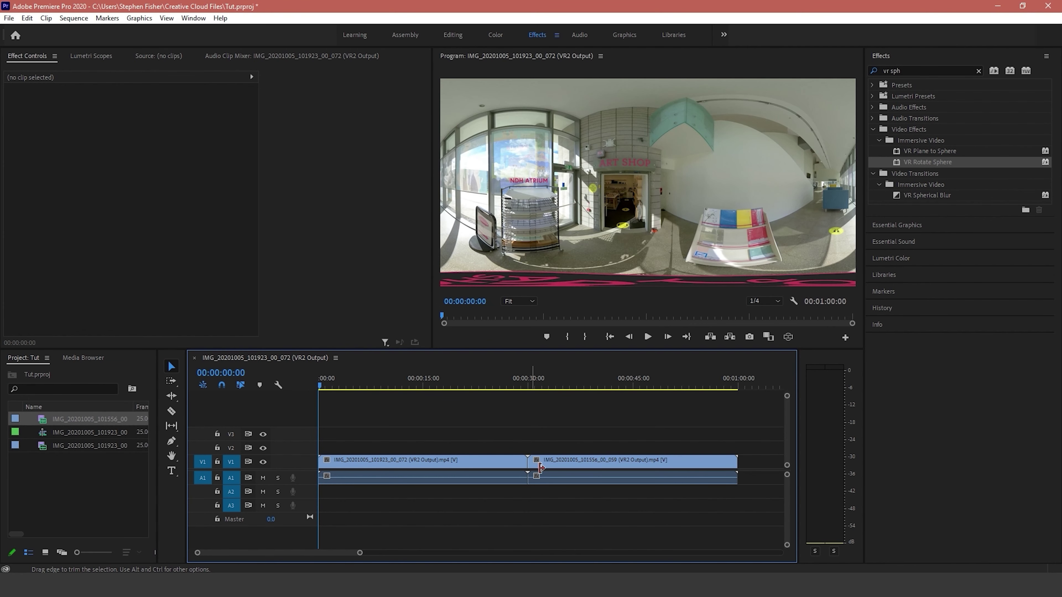
{"action": "left_click_drag", "start_coordinate": [440, 381], "coordinate": [469, 404]}
{"action": "left_click", "coordinate": [788, 336]}
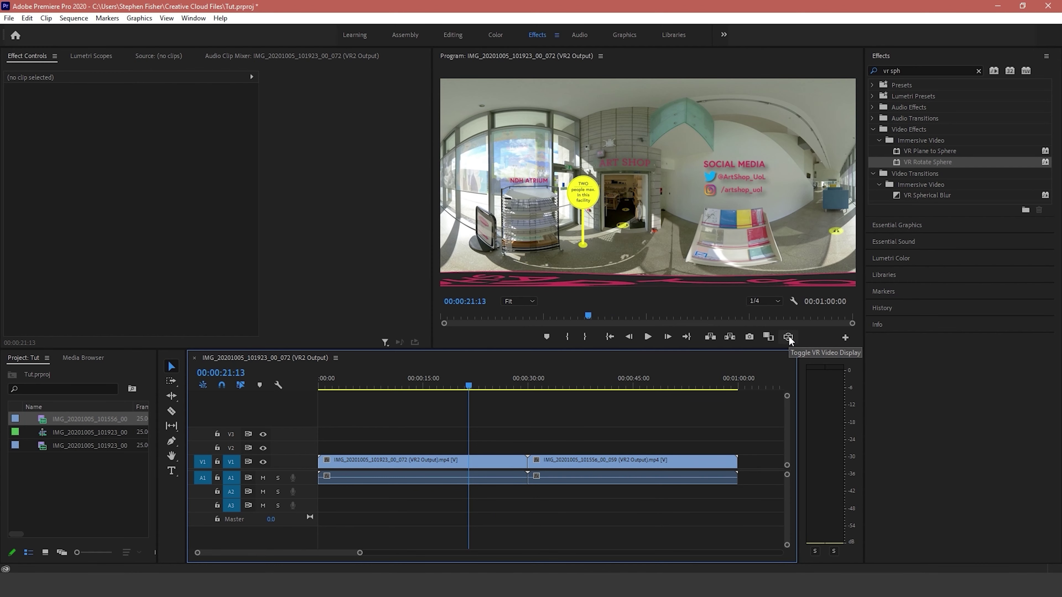
Turn on VR video display and set the monitor view to 160° horizontal, 90° vertical
{"action": "left_click", "coordinate": [788, 337]}
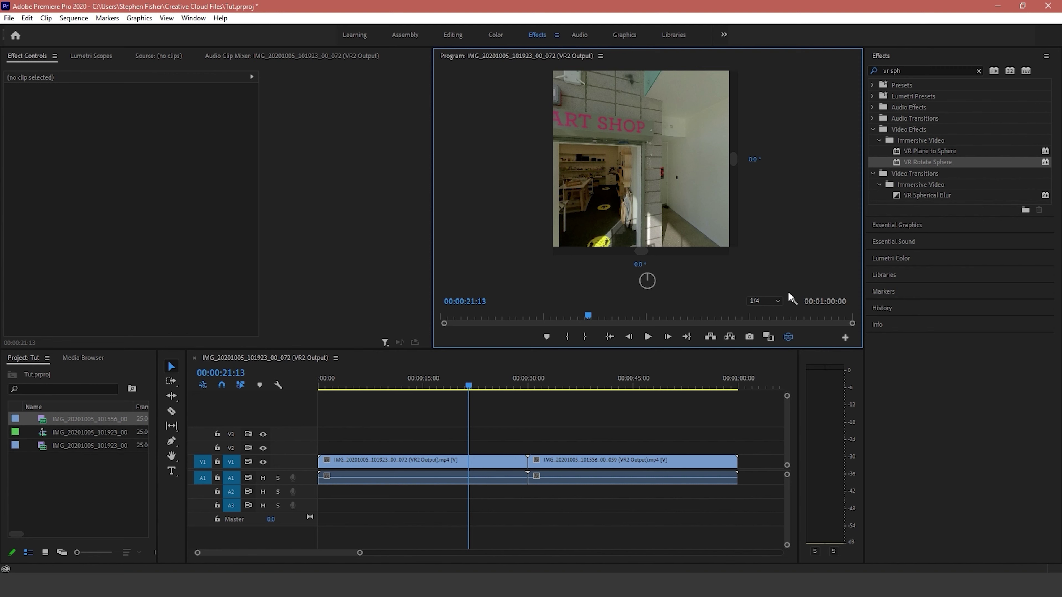
{"action": "left_click", "coordinate": [793, 301]}
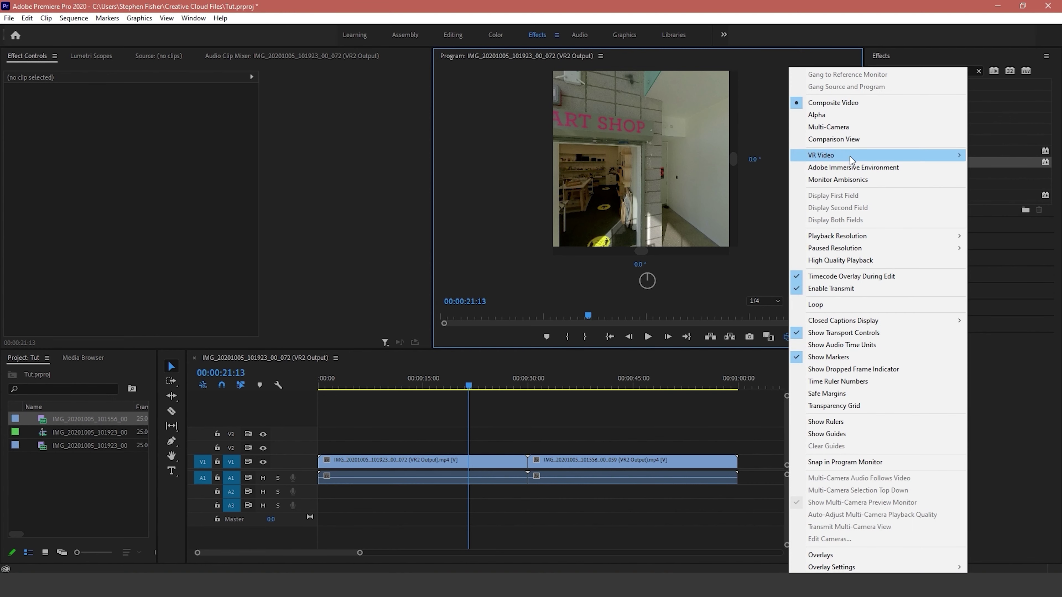
{"action": "mouse_move", "coordinate": [851, 160]}
{"action": "left_click", "coordinate": [701, 191]}
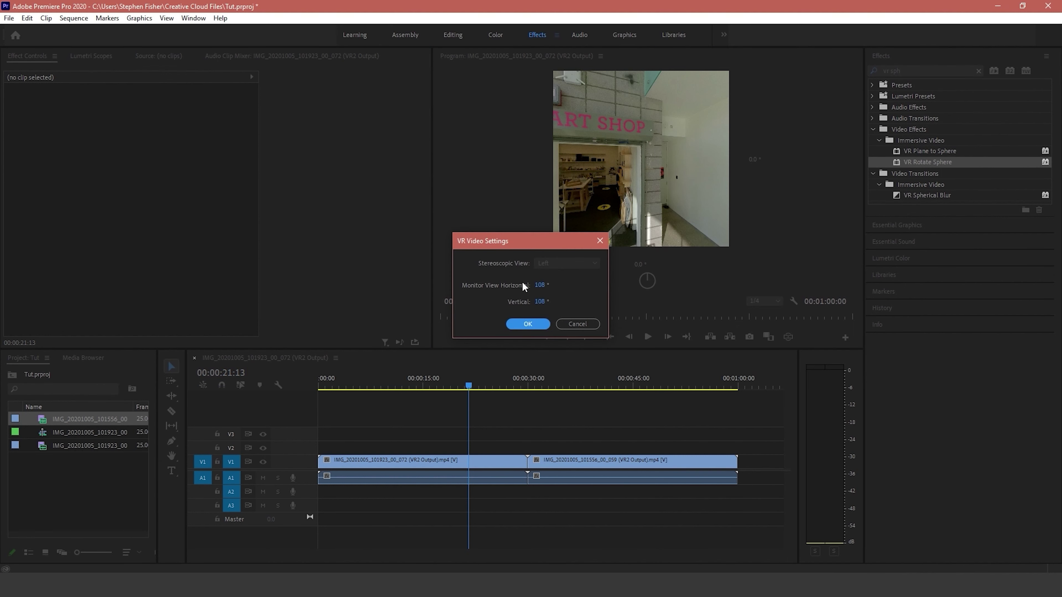
{"action": "left_click", "coordinate": [541, 289]}
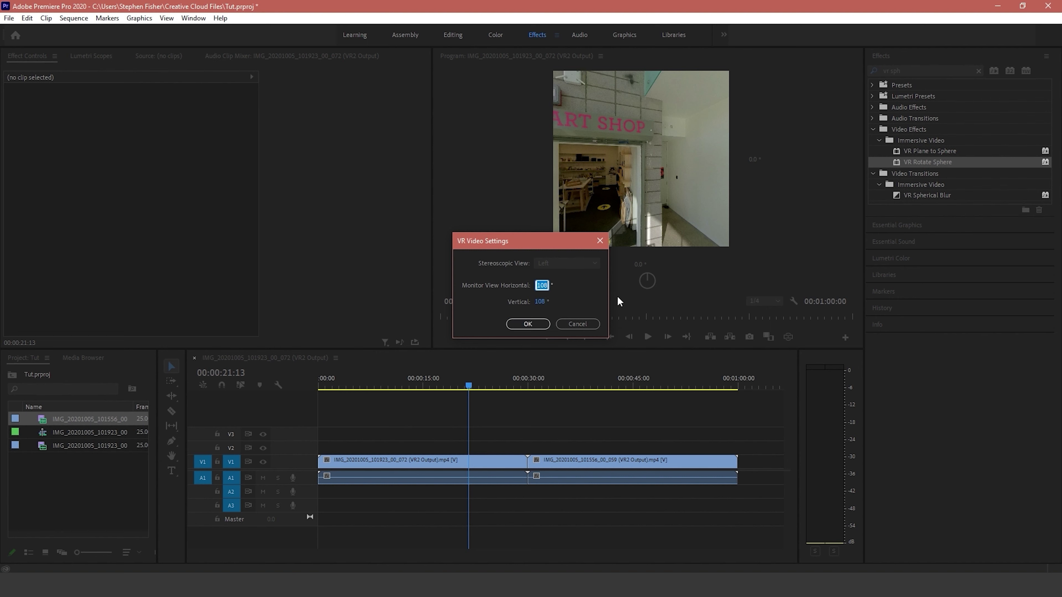
{"action": "type", "text": "160"}
{"action": "key", "text": "Tab"}
{"action": "type", "text": "90"}
{"action": "left_click", "coordinate": [522, 324]}
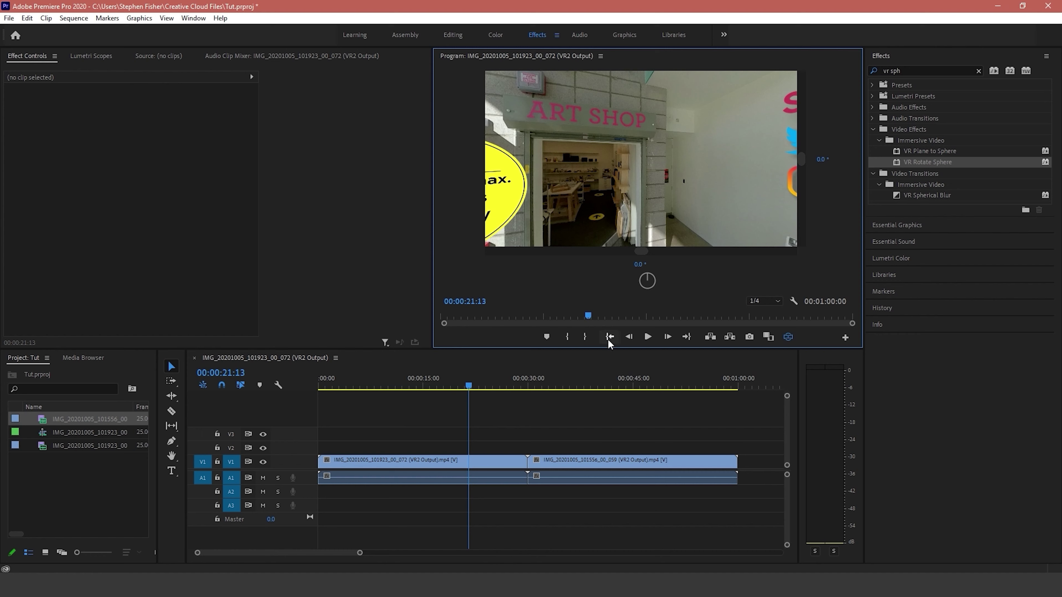
{"action": "left_click_drag", "start_coordinate": [650, 149], "coordinate": [728, 143]}
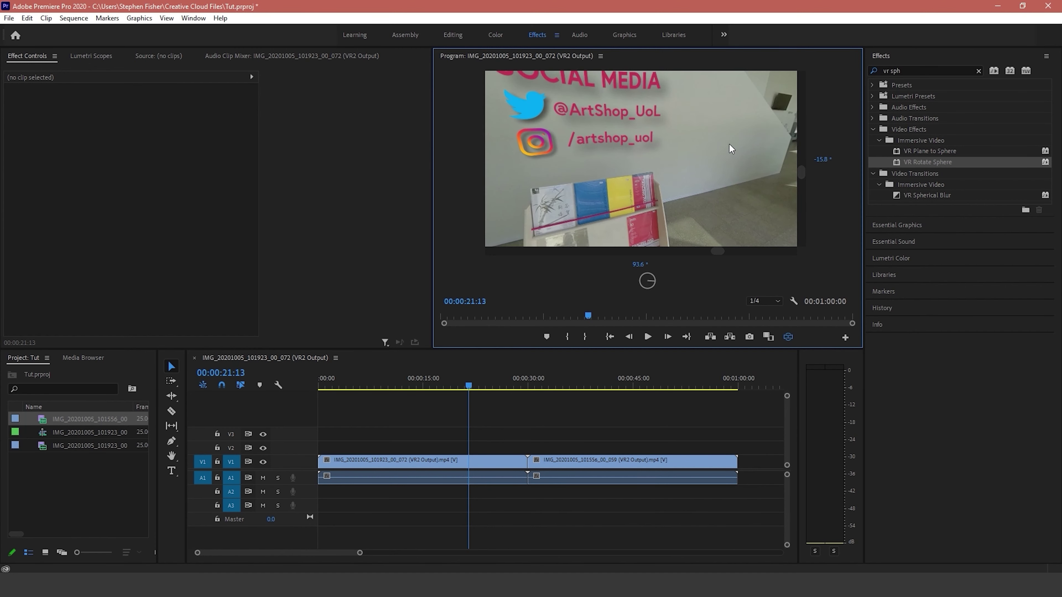
{"action": "left_click", "coordinate": [468, 386]}
{"action": "left_click_drag", "start_coordinate": [469, 387], "coordinate": [542, 391]}
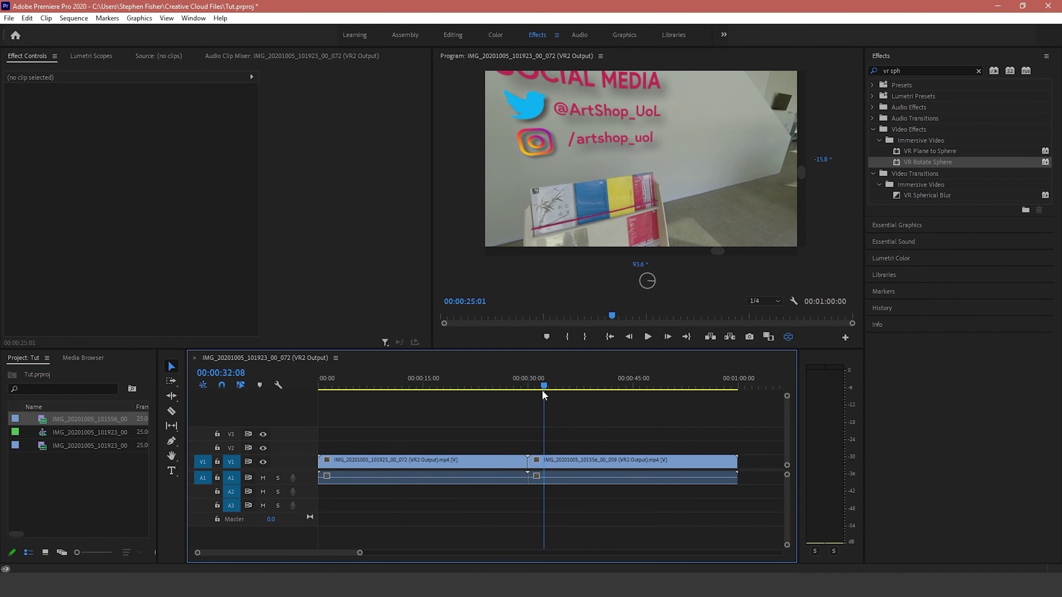
{"action": "left_click_drag", "start_coordinate": [576, 148], "coordinate": [694, 134]}
{"action": "left_click", "coordinate": [333, 387]}
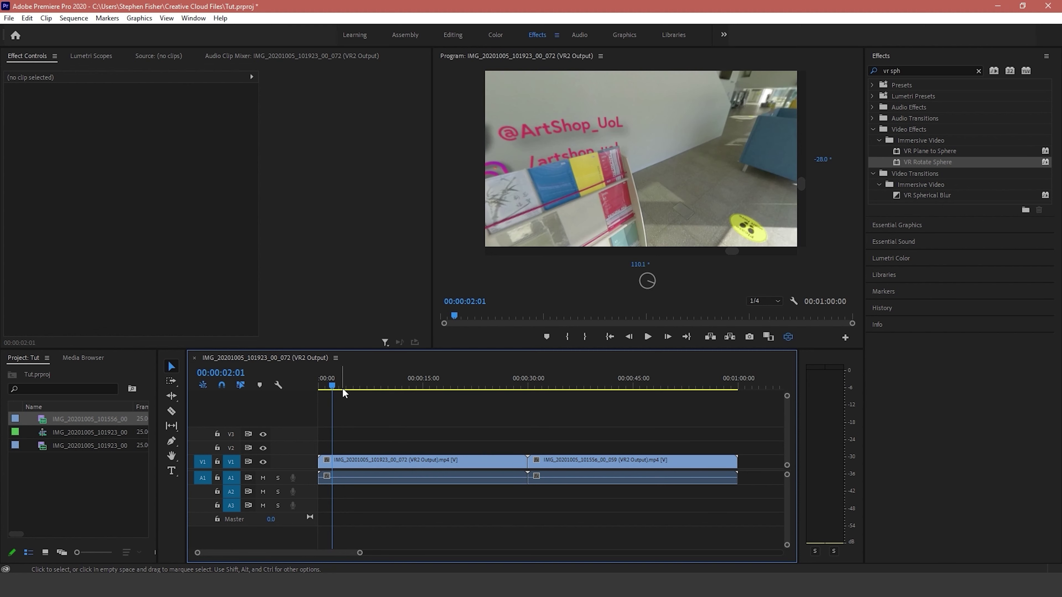
{"action": "left_click", "coordinate": [640, 264]}
{"action": "type", "text": "0"}
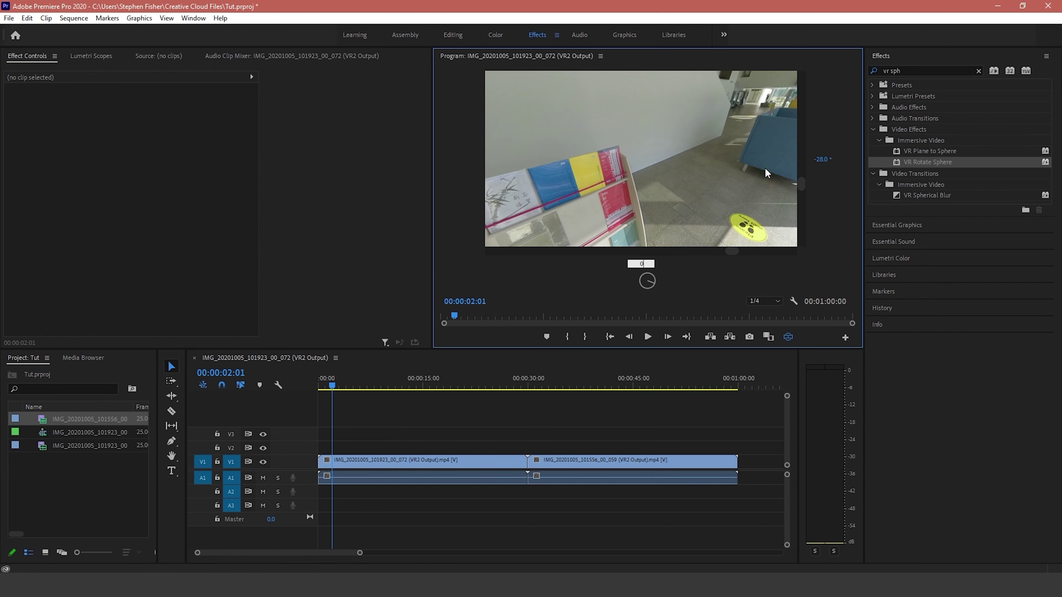
{"action": "key", "text": "Return"}
{"action": "left_click", "coordinate": [823, 160]}
{"action": "type", "text": "0"}
{"action": "key", "text": "Return"}
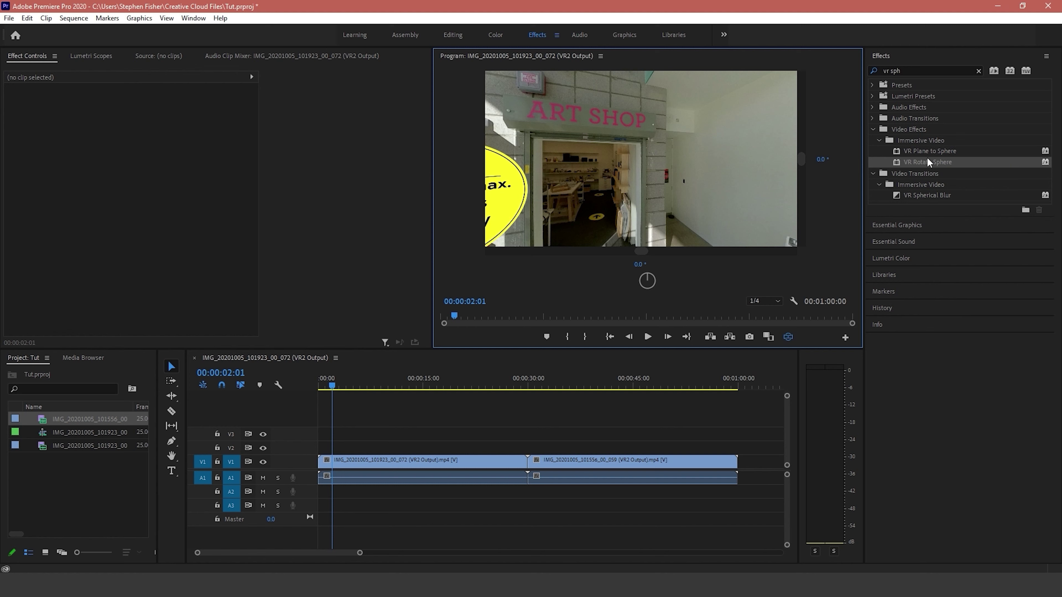
Apply VR Rotate Sphere to the first clip and pan it to 21°
{"action": "left_click_drag", "start_coordinate": [928, 158], "coordinate": [372, 459]}
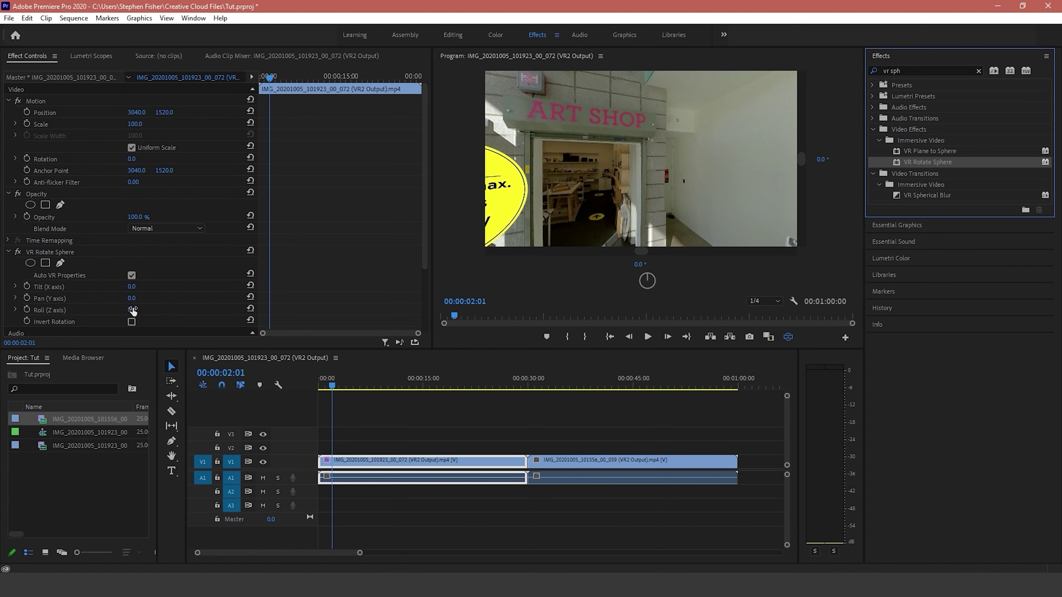
{"action": "left_click_drag", "start_coordinate": [127, 297], "coordinate": [135, 298]}
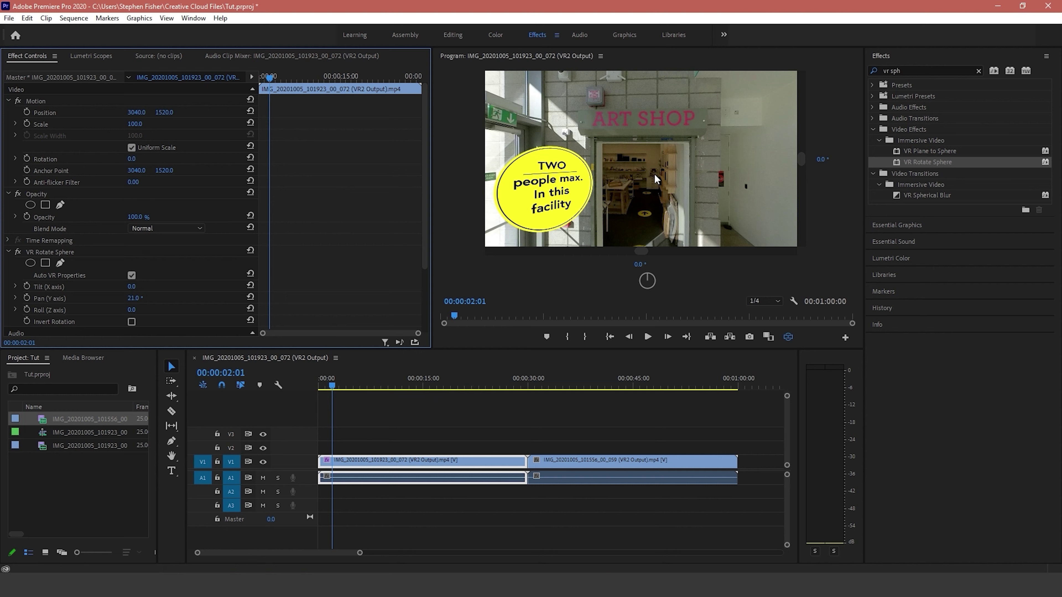
{"action": "left_click_drag", "start_coordinate": [333, 387], "coordinate": [527, 404]}
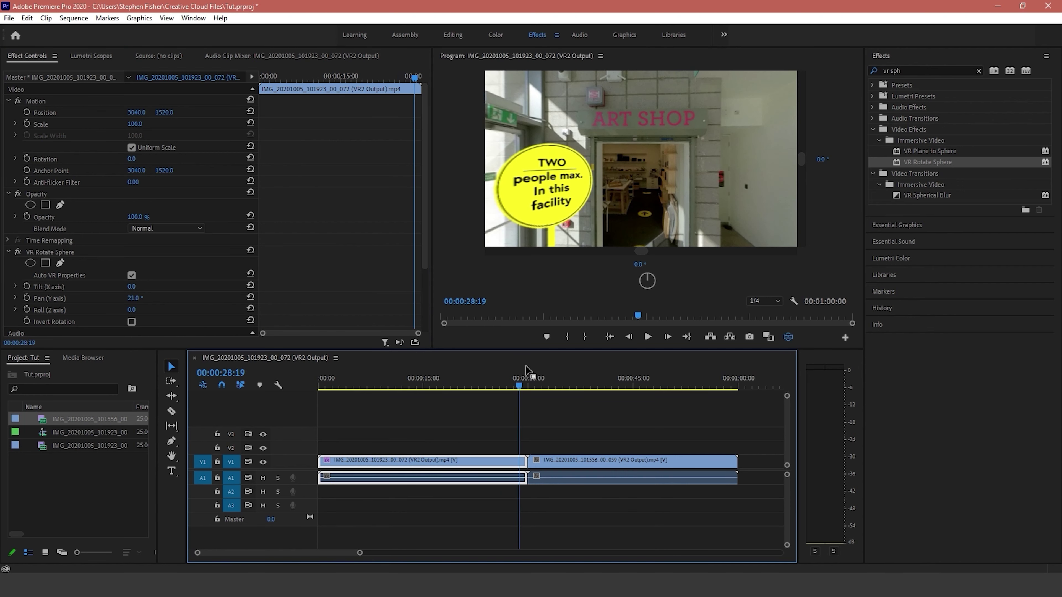
{"action": "left_click", "coordinate": [521, 386]}
{"action": "left_click_drag", "start_coordinate": [536, 386], "coordinate": [558, 384]}
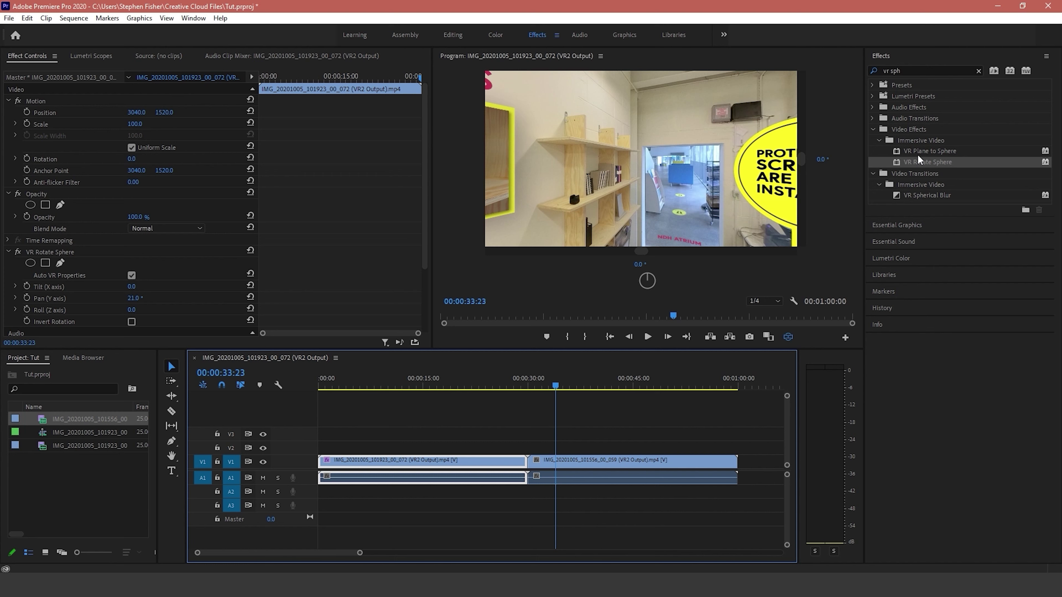
Apply VR Rotate Sphere to the second clip and pan it to 172°
{"action": "left_click_drag", "start_coordinate": [929, 165], "coordinate": [571, 467]}
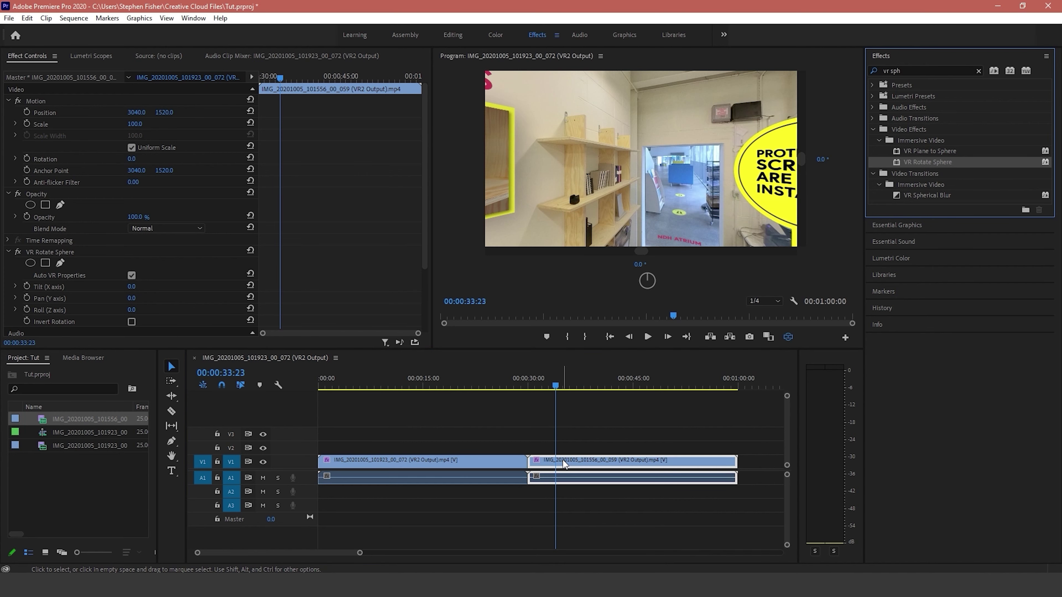
{"action": "scroll", "coordinate": [197, 229], "scroll_direction": "down", "scroll_amount": 2}
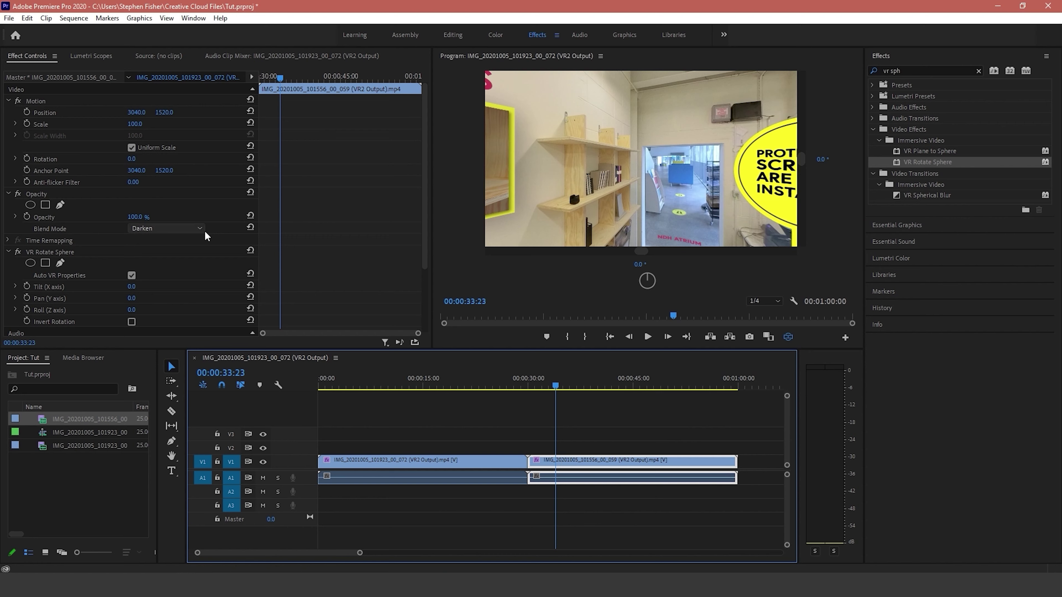
{"action": "left_click_drag", "start_coordinate": [132, 298], "coordinate": [209, 298]}
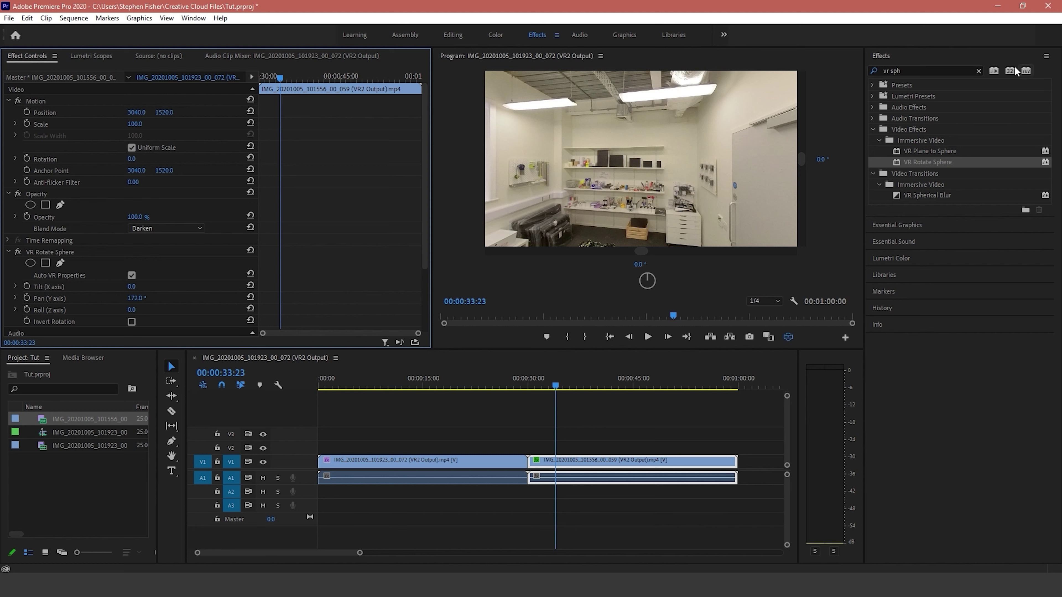
Search effects for 'mobi' and drop VR Mobius Zoom onto the cut between the V1 clips
{"action": "left_click", "coordinate": [980, 71]}
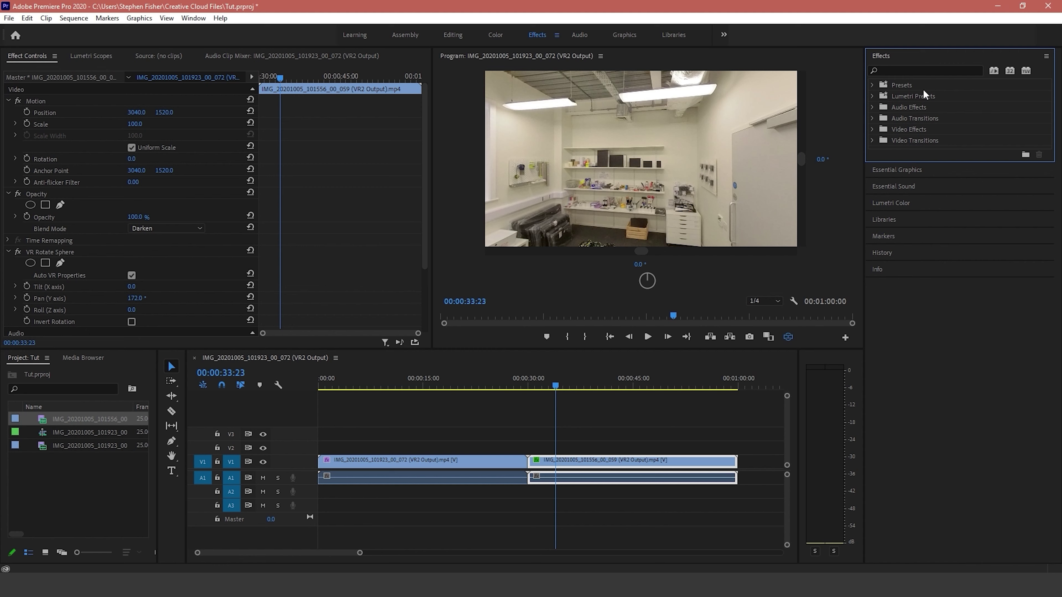
{"action": "left_click", "coordinate": [901, 75]}
{"action": "type", "text": "mob"}
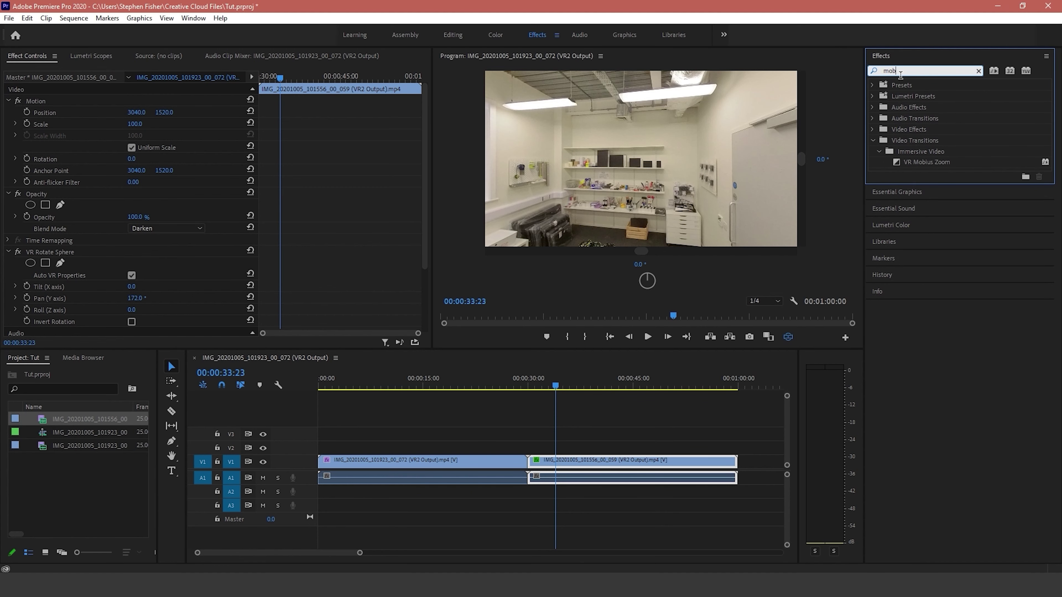
{"action": "type", "text": "i"}
{"action": "left_click_drag", "start_coordinate": [926, 166], "coordinate": [528, 462]}
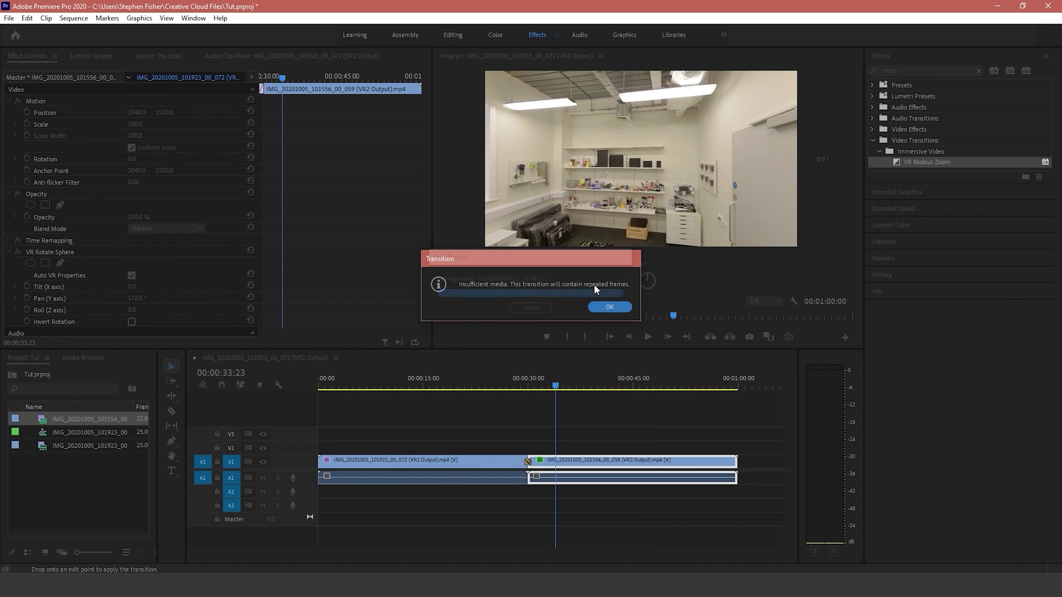
Dismiss the repeated-frames warning and preview the frames before the cut in flat view
{"action": "left_click", "coordinate": [610, 307]}
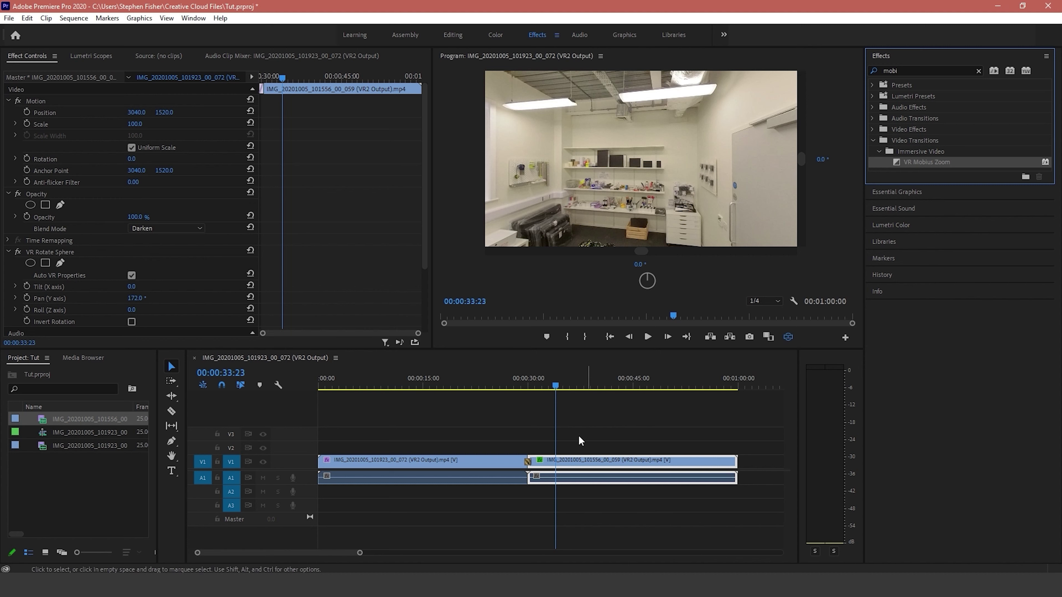
{"action": "left_click_drag", "start_coordinate": [557, 386], "coordinate": [529, 395]}
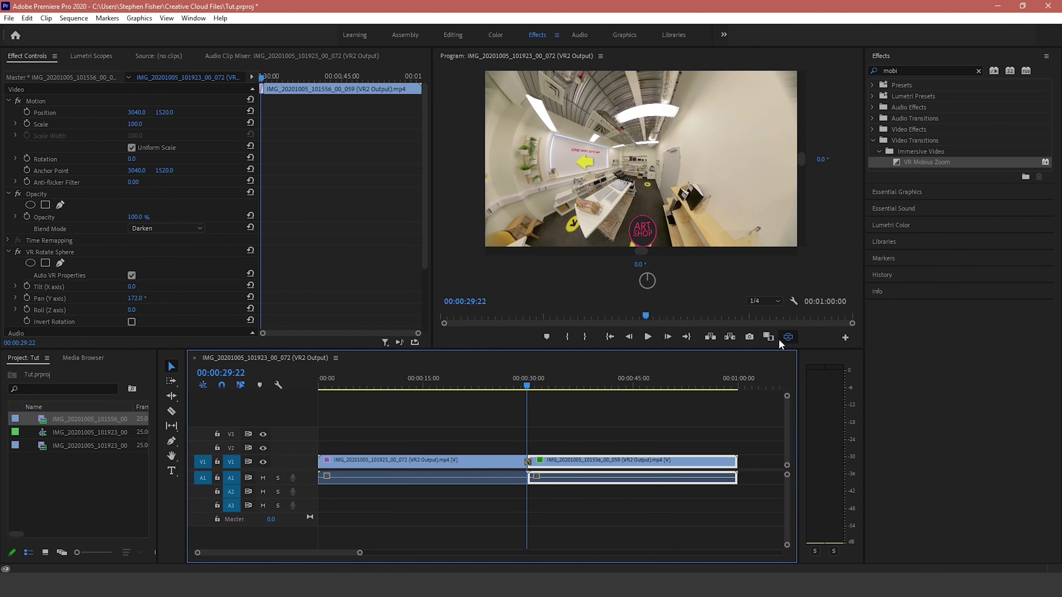
{"action": "left_click", "coordinate": [787, 338]}
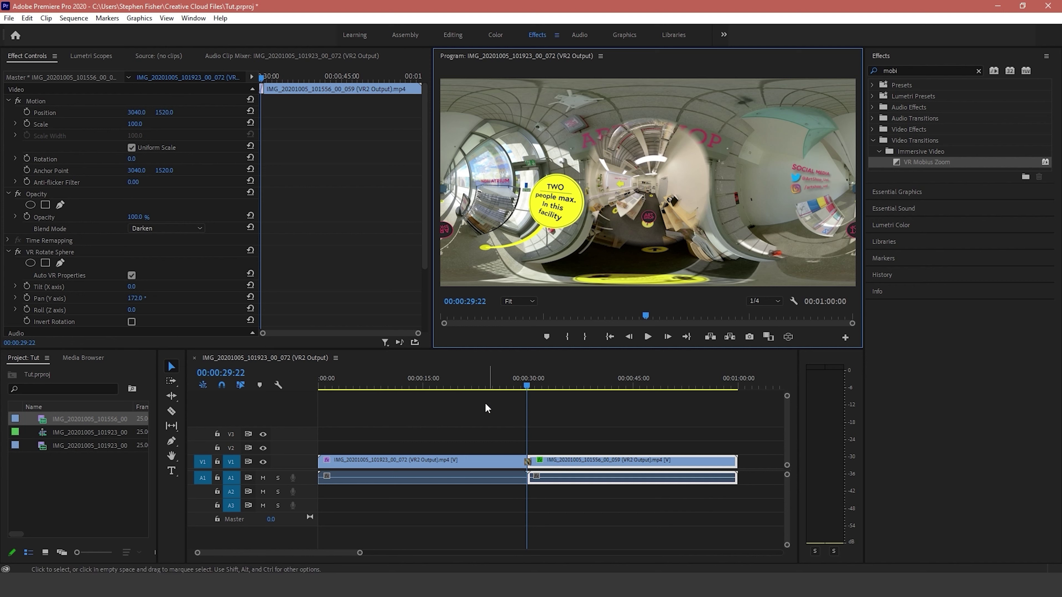
Scrub through the Mobius Zoom and select it to show its 1-second, 10.00 zoom settings
{"action": "left_click_drag", "start_coordinate": [361, 560], "coordinate": [328, 559]}
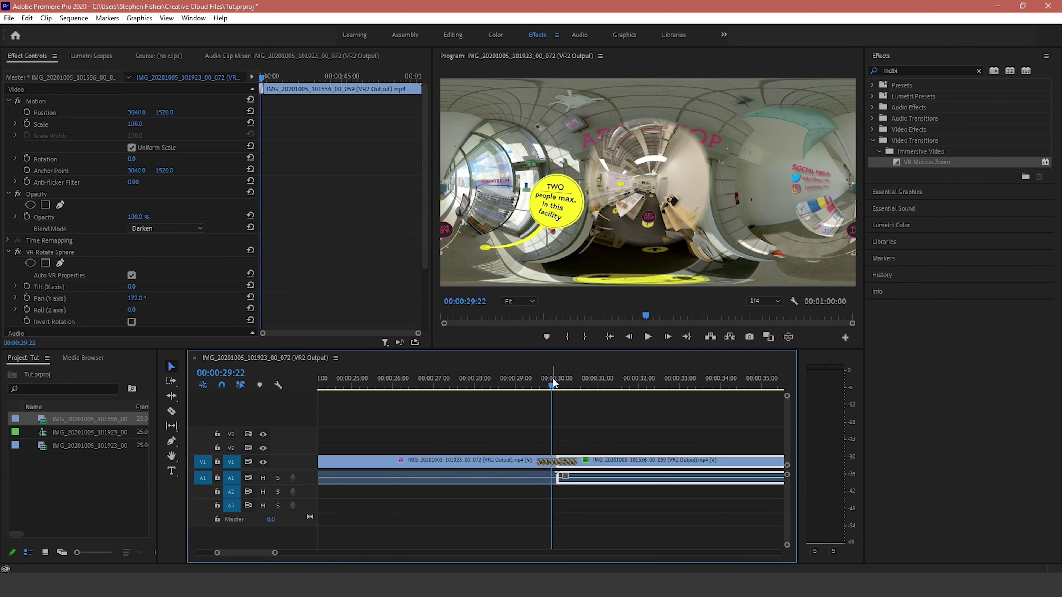
{"action": "left_click", "coordinate": [549, 389]}
{"action": "left_click_drag", "start_coordinate": [549, 389], "coordinate": [541, 389]}
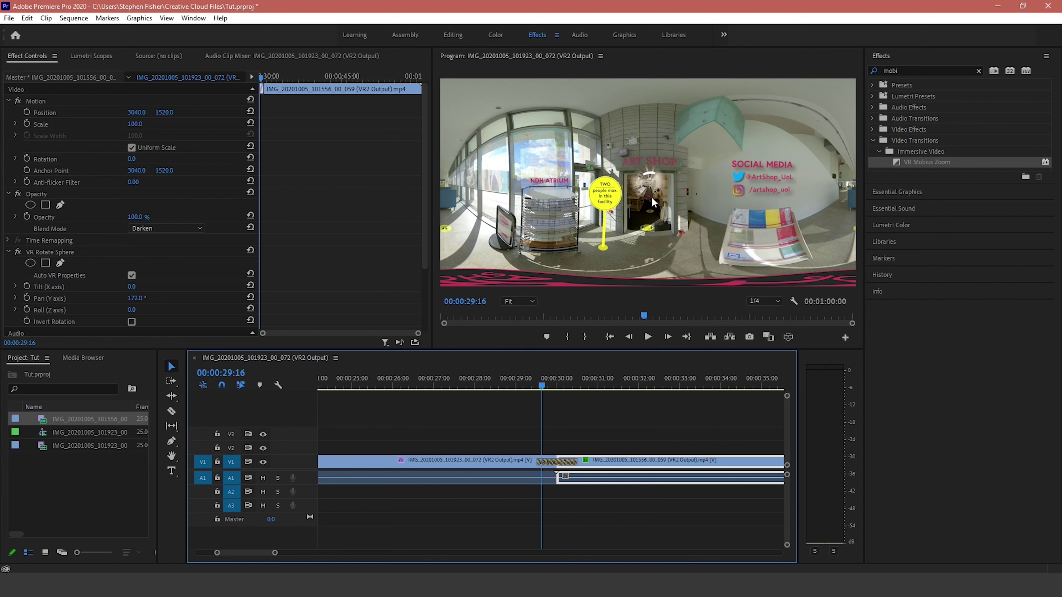
{"action": "left_click", "coordinate": [553, 459]}
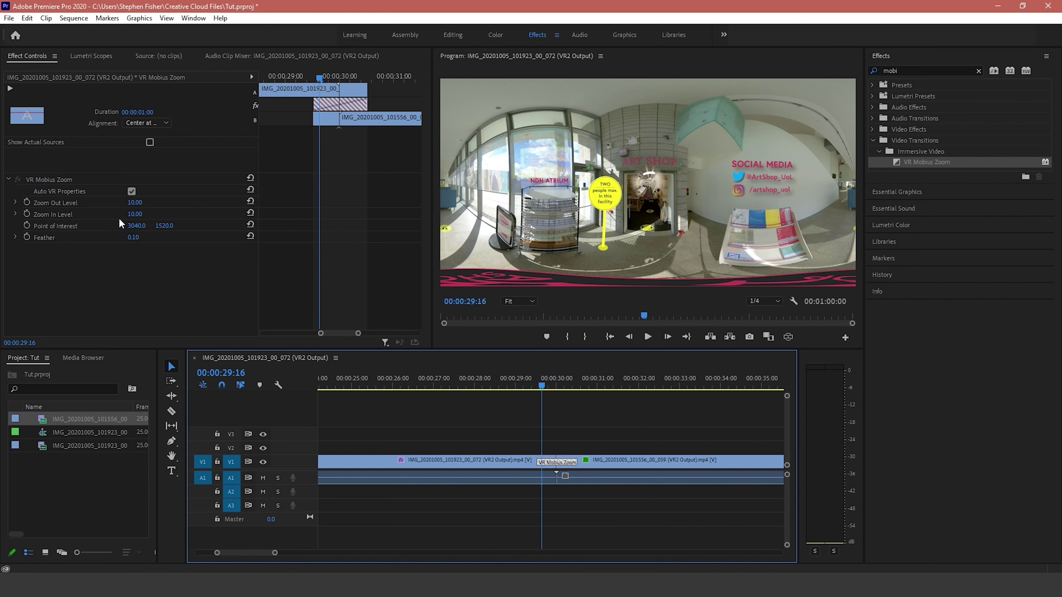
Move the point of interest to 3096, lengthen the transition to 00:00:01:20, and play it back
{"action": "mouse_move", "coordinate": [142, 226]}
{"action": "left_mouse_down"}
{"action": "mouse_move", "coordinate": [93, 226]}
{"action": "mouse_move", "coordinate": [147, 226]}
{"action": "mouse_move", "coordinate": [137, 232]}
{"action": "left_mouse_up"}
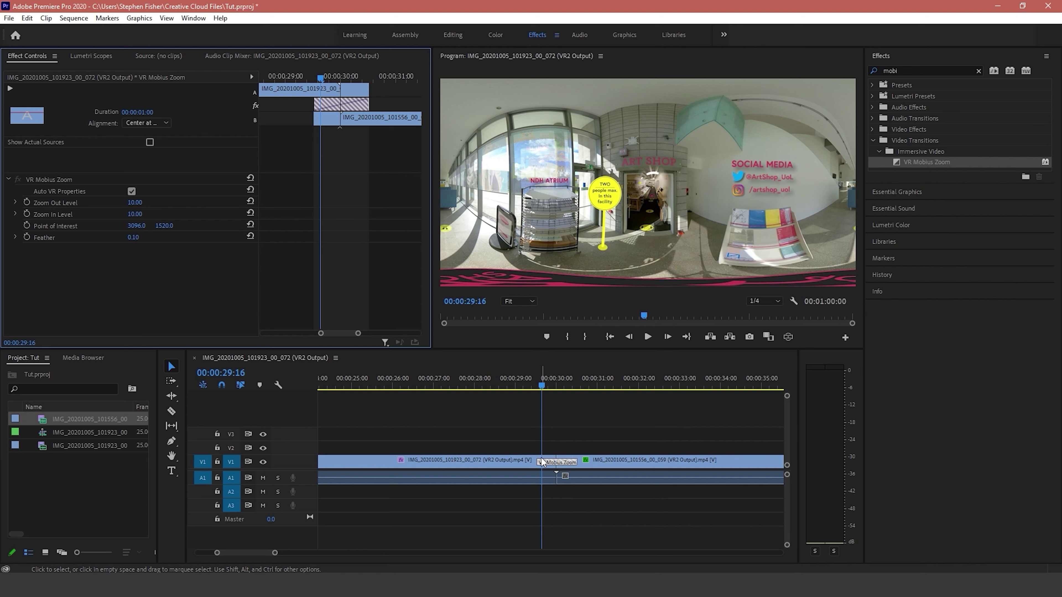
{"action": "left_click_drag", "start_coordinate": [544, 468], "coordinate": [504, 455]}
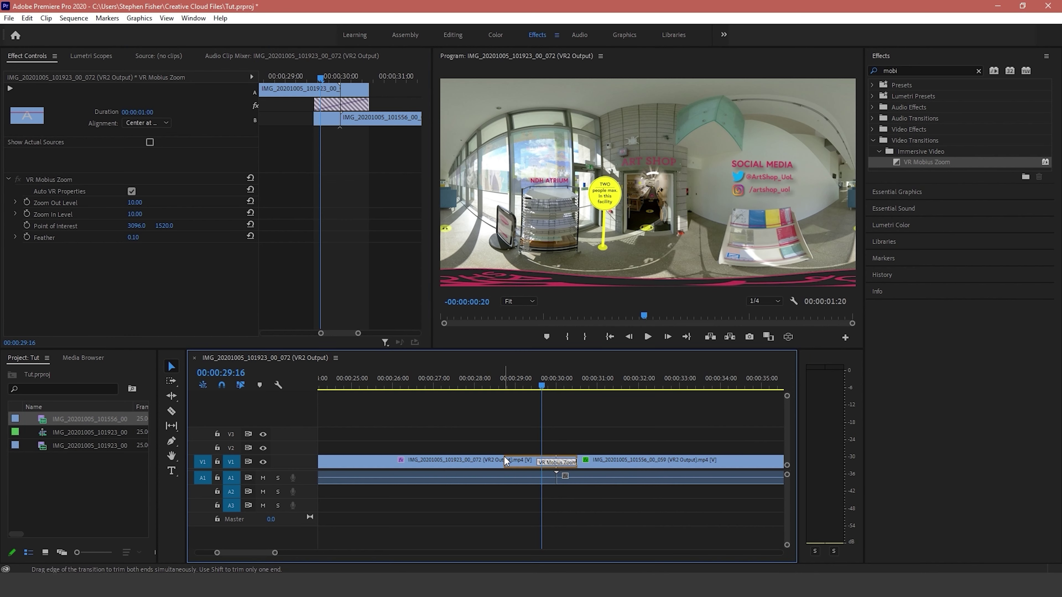
{"action": "left_click_drag", "start_coordinate": [541, 386], "coordinate": [501, 387]}
{"action": "key", "text": "space"}
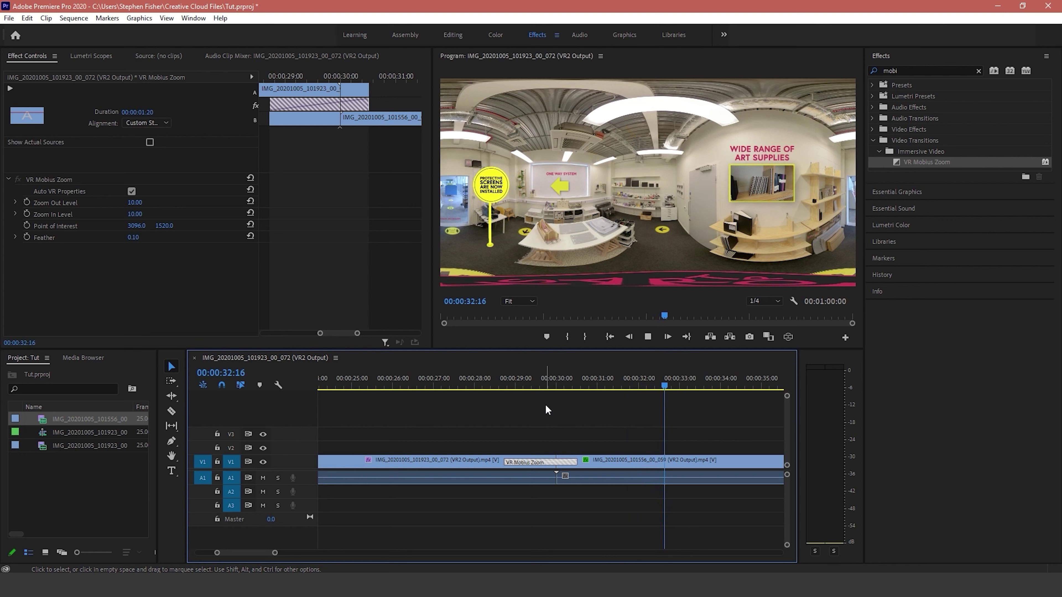
{"action": "key", "text": "space"}
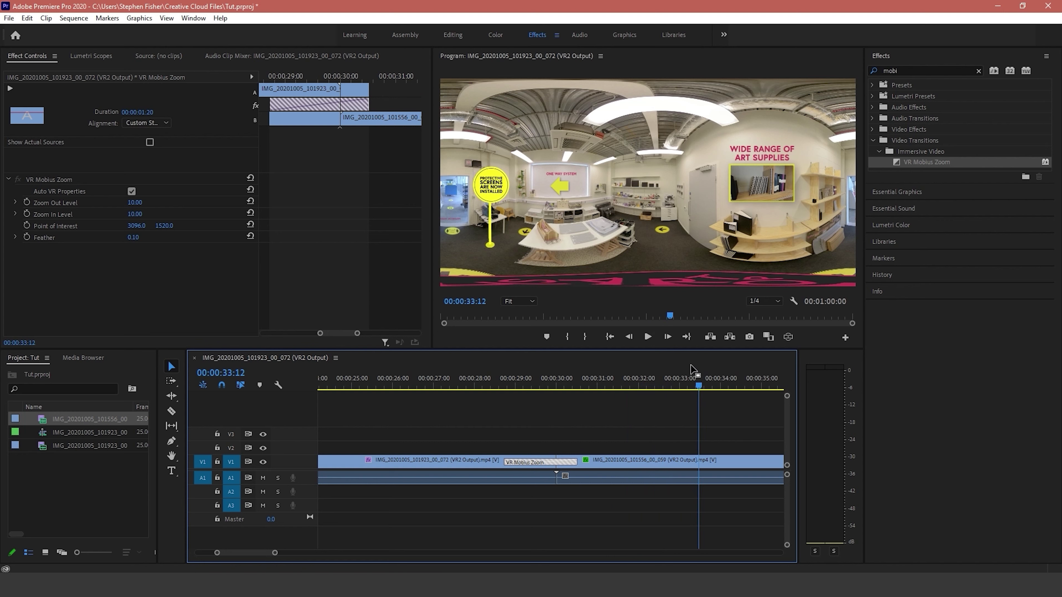
Scrub the playhead back to around 00:00:14:06
{"action": "left_click_drag", "start_coordinate": [503, 377], "coordinate": [456, 377]}
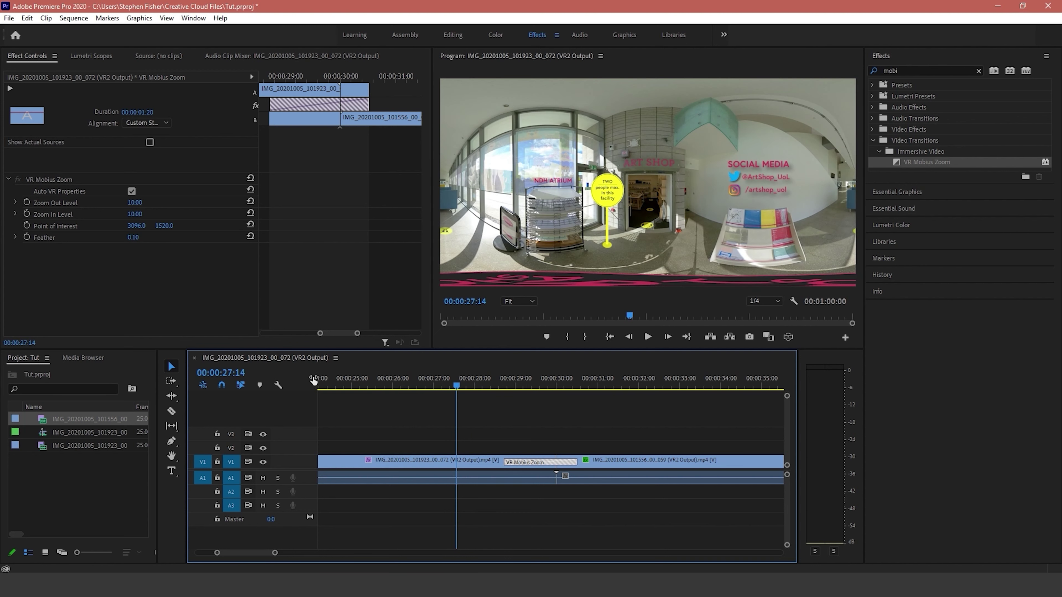
{"action": "left_click_drag", "start_coordinate": [456, 379], "coordinate": [273, 403]}
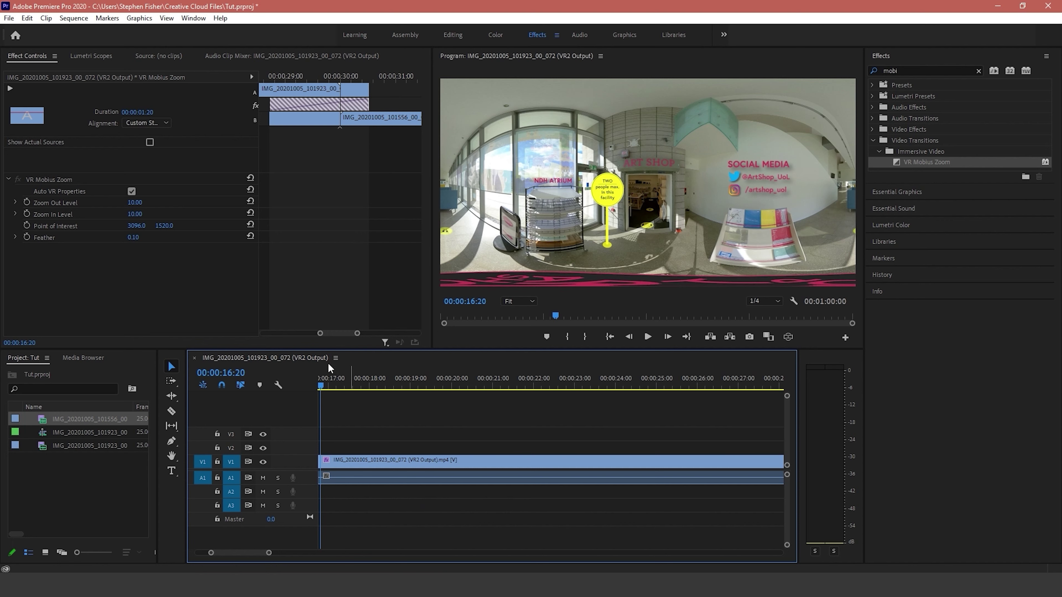
{"action": "left_click_drag", "start_coordinate": [360, 393], "coordinate": [320, 394]}
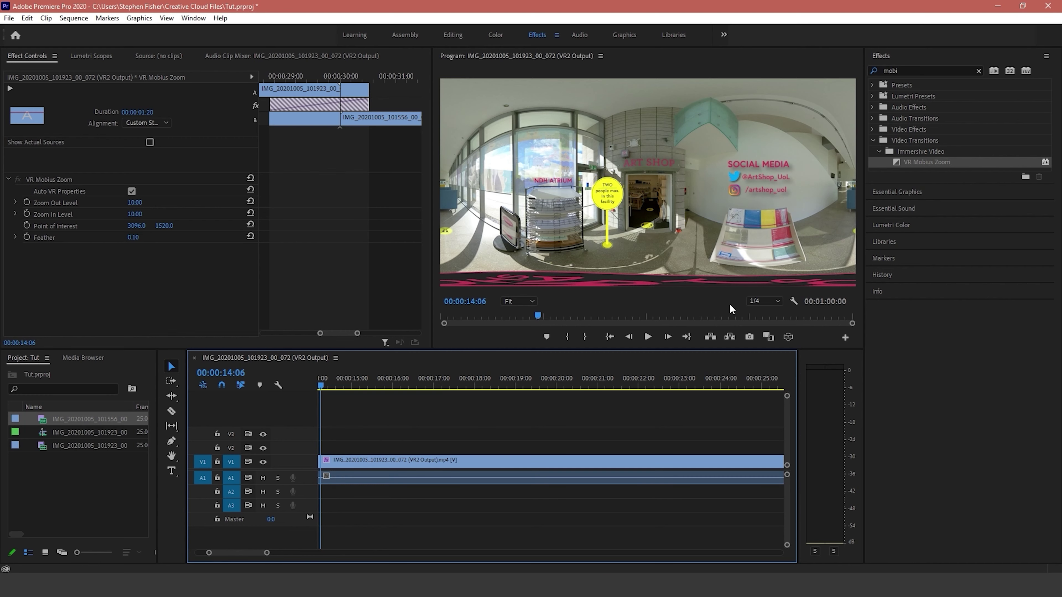
Set up an H.264 export with Video Is VR on and Monoscopic layout, then choose the output location
{"action": "left_click", "coordinate": [8, 18]}
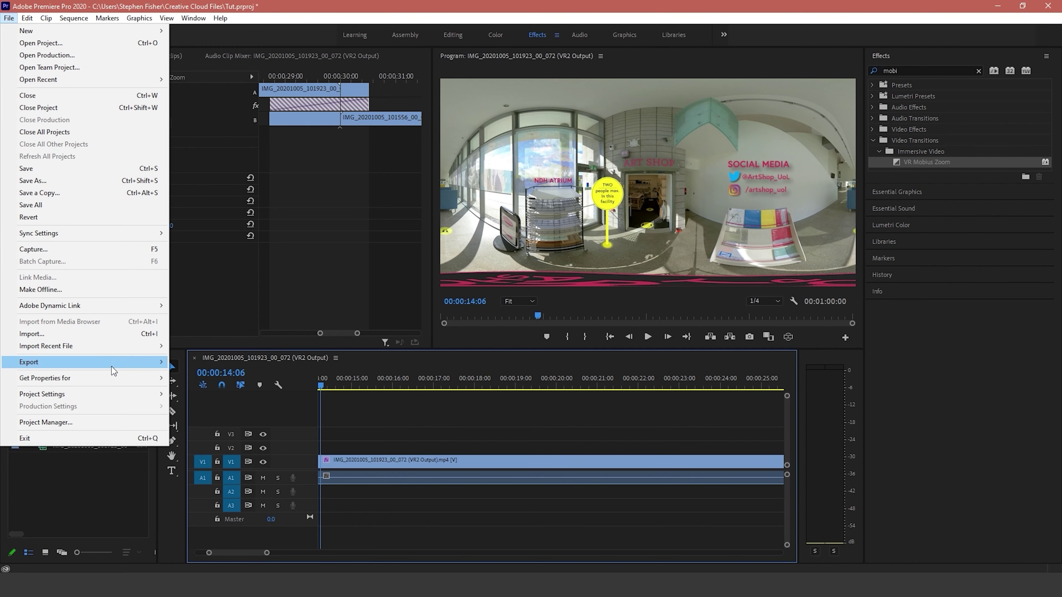
{"action": "left_click", "coordinate": [176, 362]}
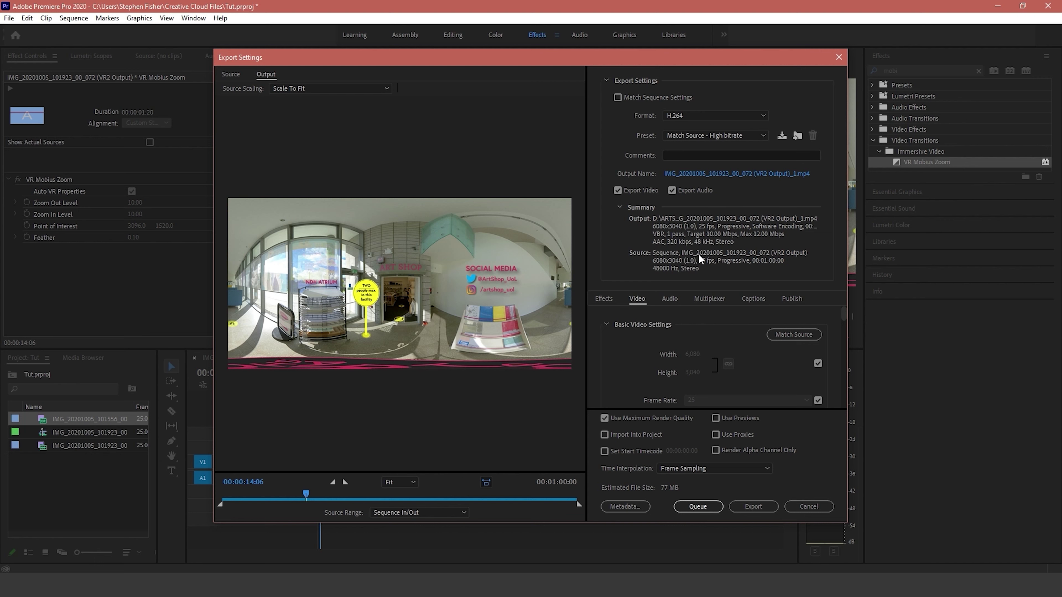
{"action": "scroll", "coordinate": [732, 343], "scroll_direction": "down", "scroll_amount": 5}
{"action": "scroll", "coordinate": [732, 344], "scroll_direction": "down", "scroll_amount": 5}
{"action": "scroll", "coordinate": [663, 324], "scroll_direction": "down", "scroll_amount": 5}
{"action": "scroll", "coordinate": [696, 334], "scroll_direction": "down", "scroll_amount": 1}
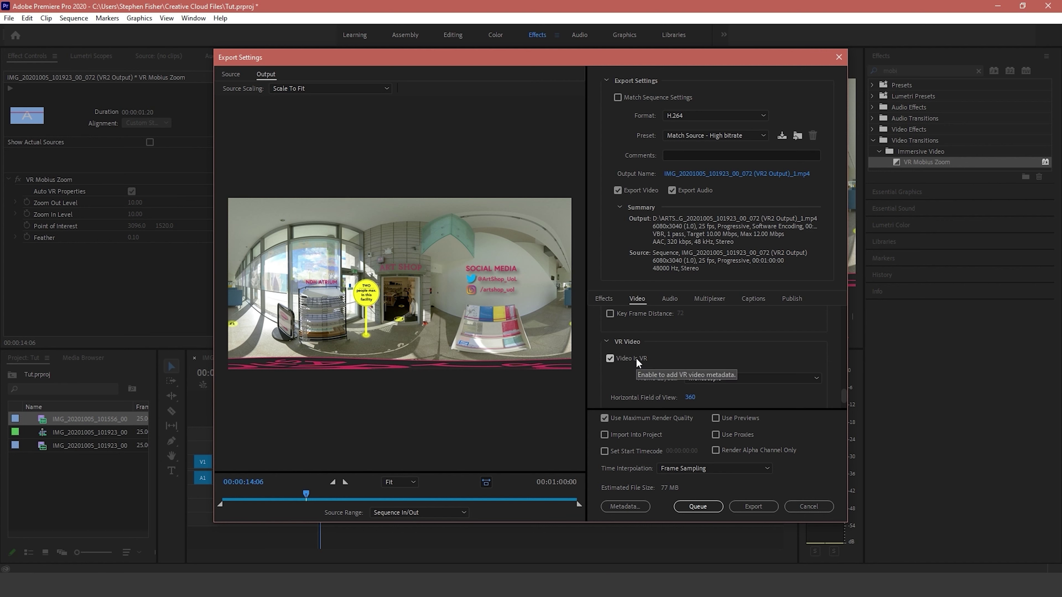
{"action": "scroll", "coordinate": [642, 356], "scroll_direction": "down", "scroll_amount": 1}
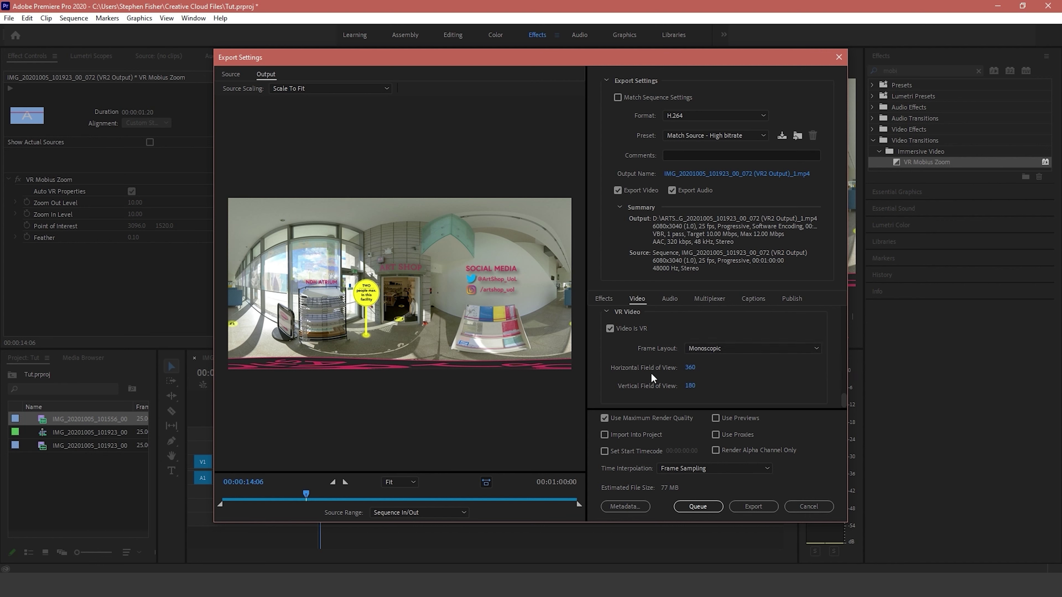
{"action": "left_click", "coordinate": [706, 348]}
{"action": "left_click", "coordinate": [709, 348]}
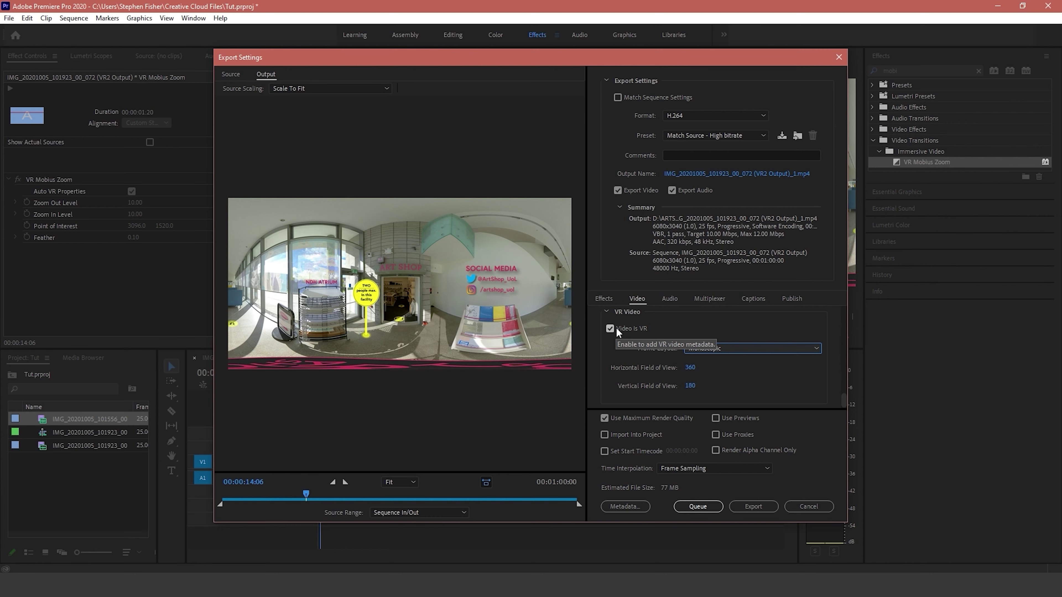
{"action": "left_click", "coordinate": [709, 173]}
Name the output Tut.mp4 in the ARTSHOP folder, save, and start the export
{"action": "left_click", "coordinate": [440, 308]}
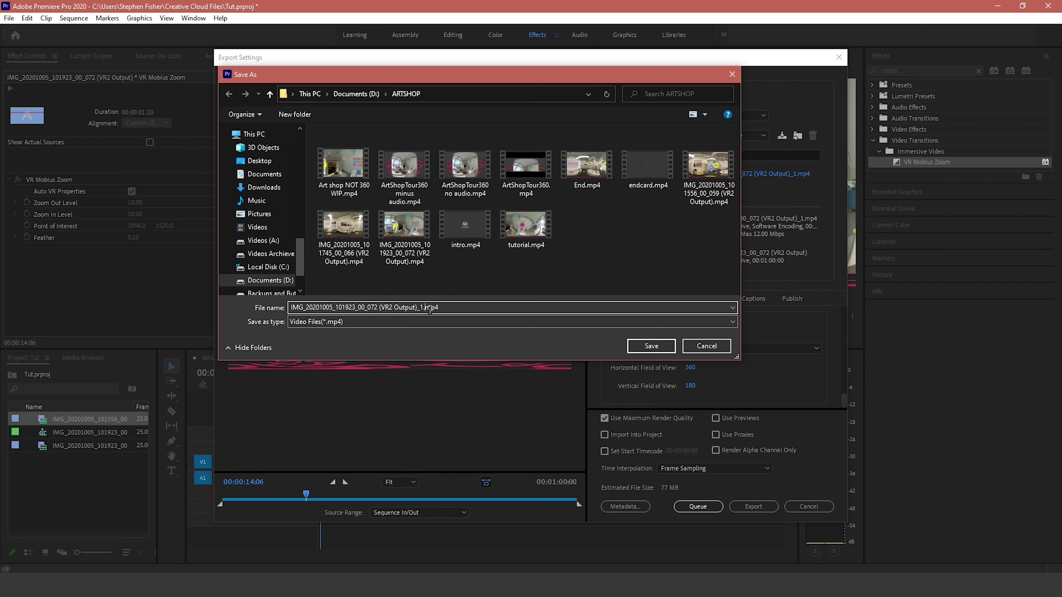
{"action": "left_click_drag", "start_coordinate": [420, 307], "coordinate": [185, 295]}
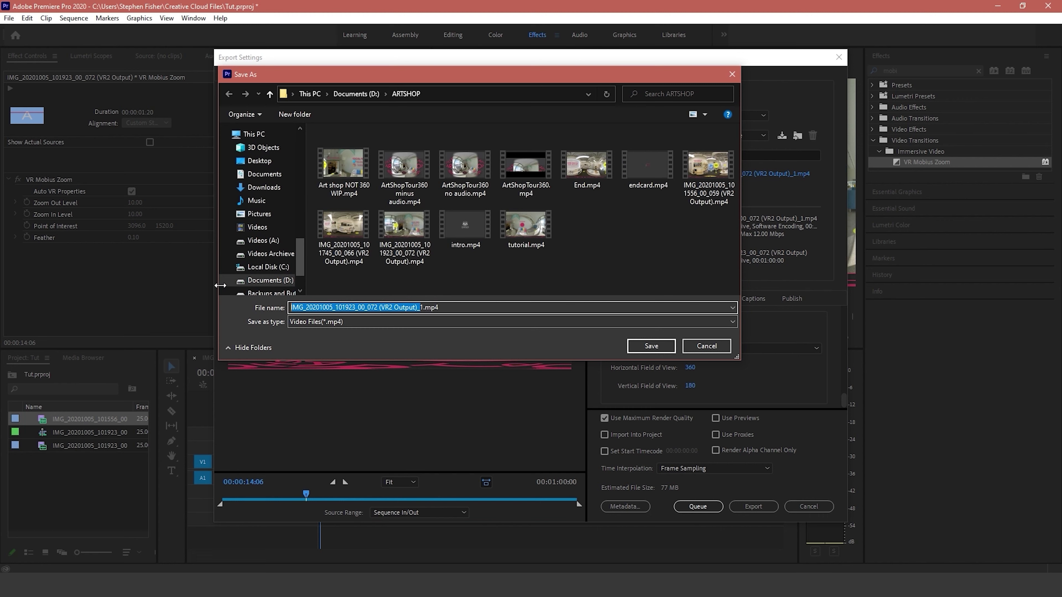
{"action": "type", "text": "Tut"}
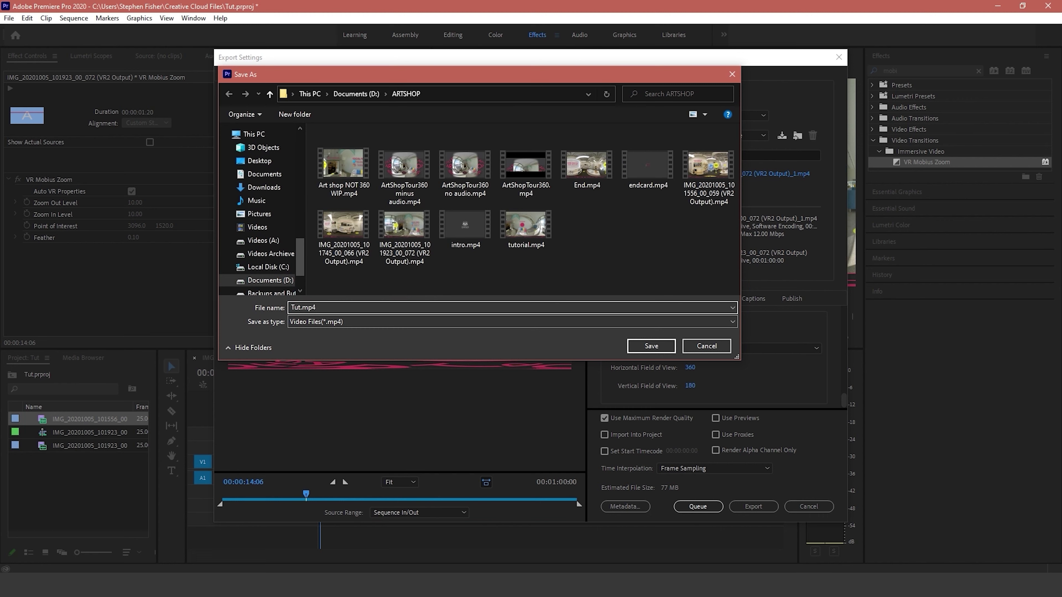
{"action": "left_click", "coordinate": [651, 345]}
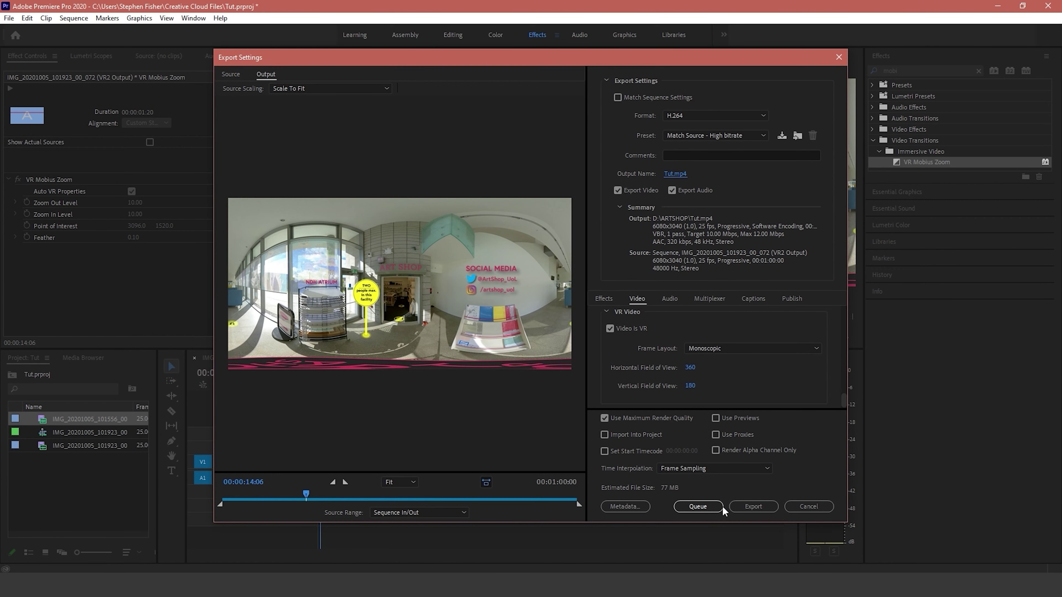
{"action": "left_click", "coordinate": [743, 506]}
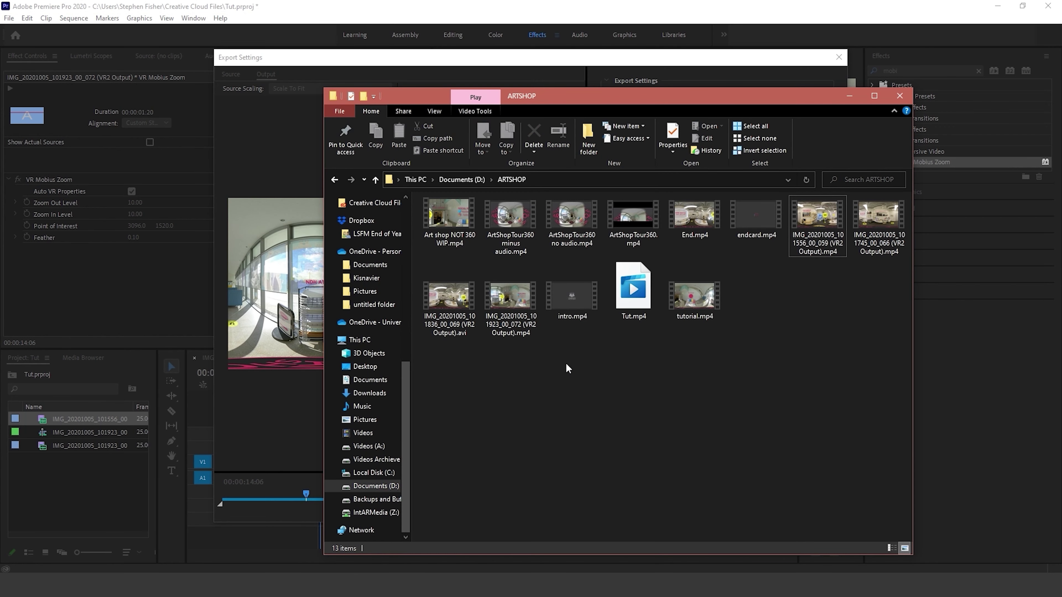
Open the Art shop NOT 360 WIP.mp4 video from the ARTSHOP folder
{"action": "left_click", "coordinate": [449, 215]}
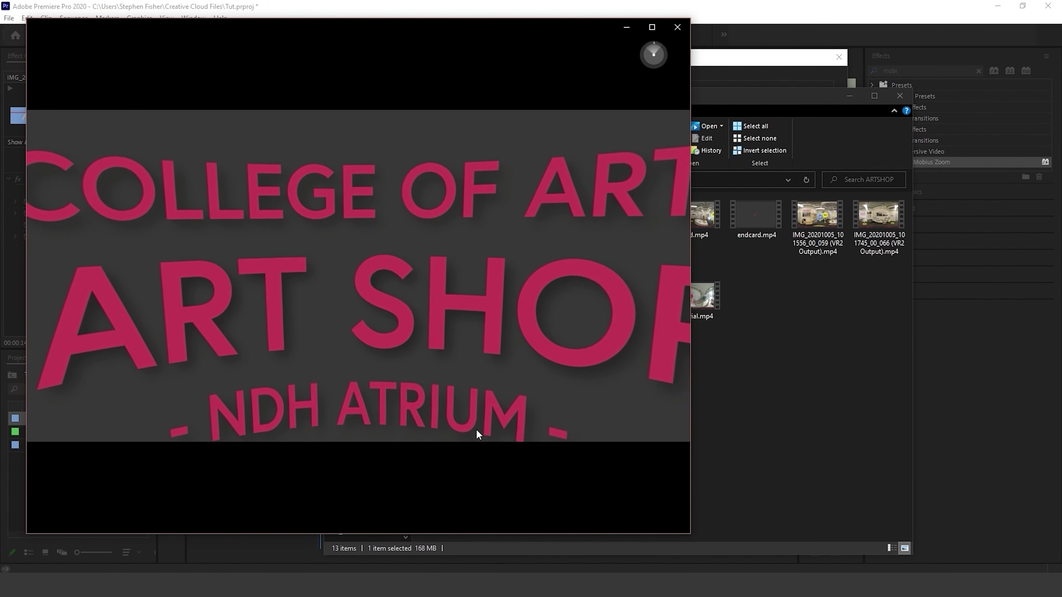
Skip to about 0:22, enlarge the player, and look around the 360° shop entrance
{"action": "mouse_move", "coordinate": [243, 431]}
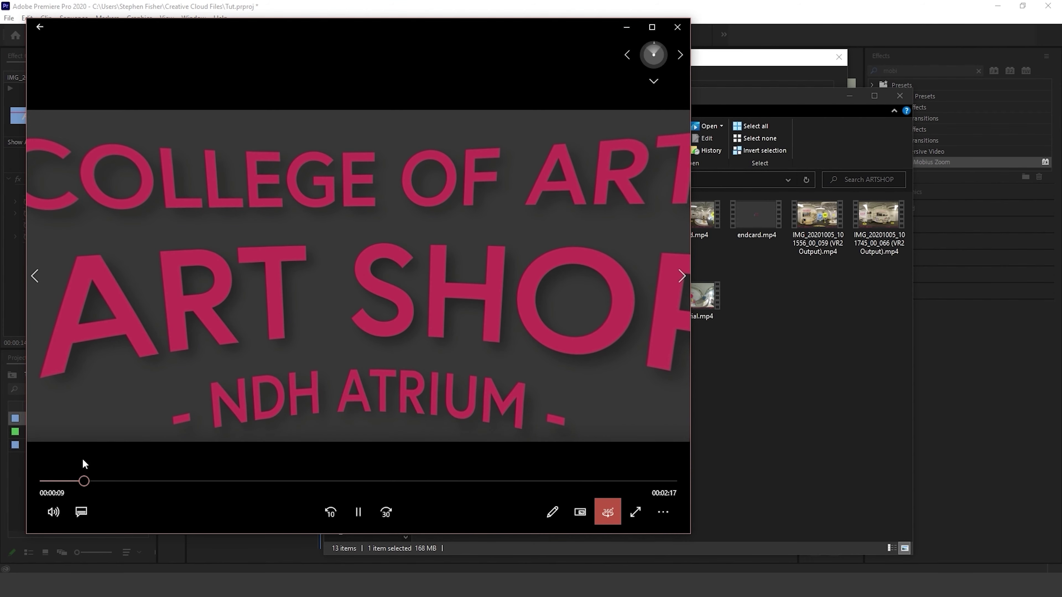
{"action": "left_click", "coordinate": [140, 481]}
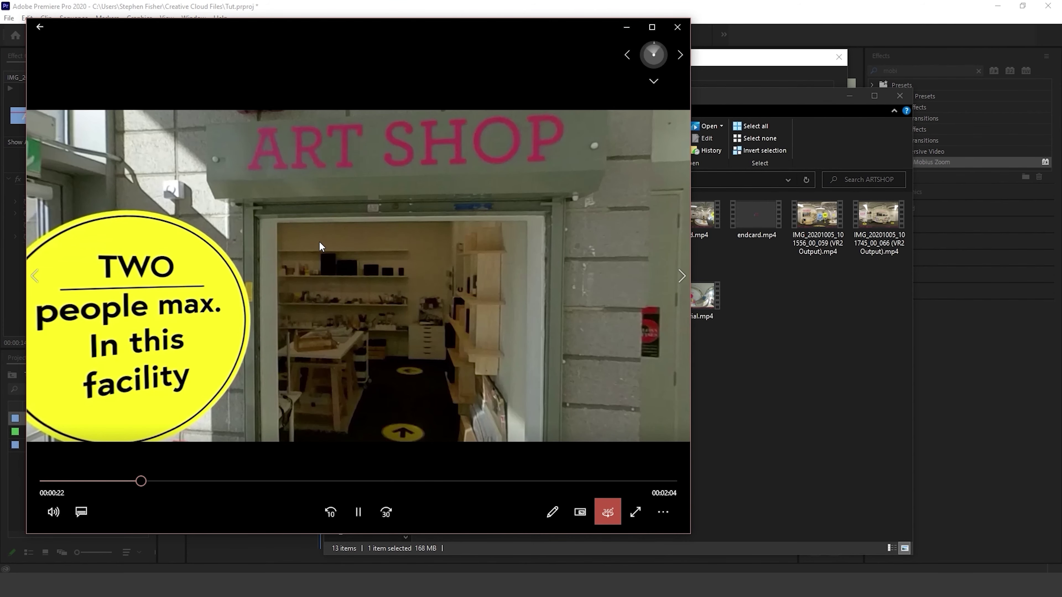
{"action": "left_click_drag", "start_coordinate": [338, 208], "coordinate": [255, 261]}
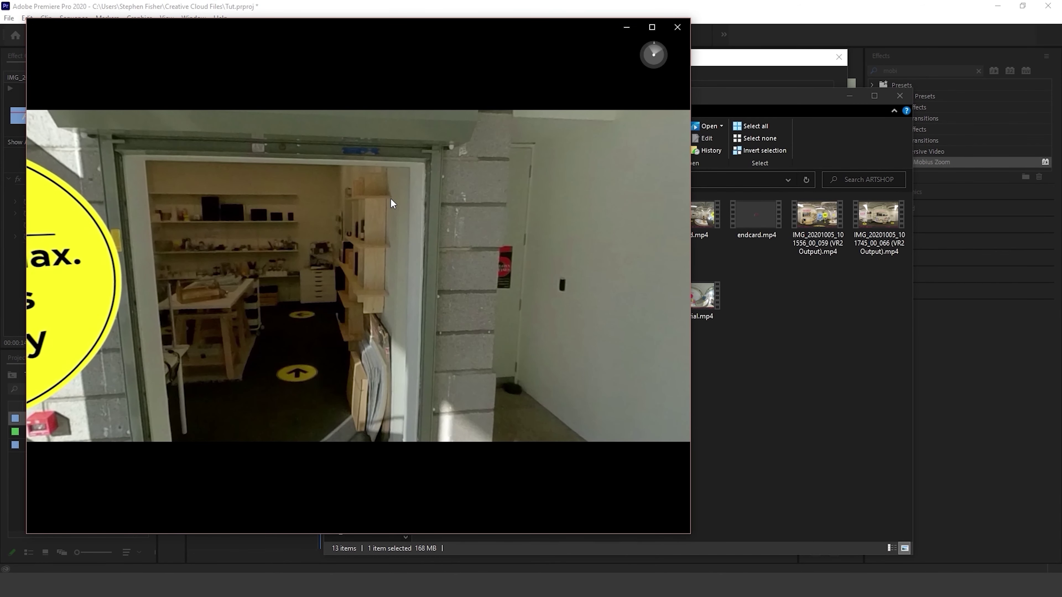
{"action": "left_click_drag", "start_coordinate": [588, 354], "coordinate": [468, 289]}
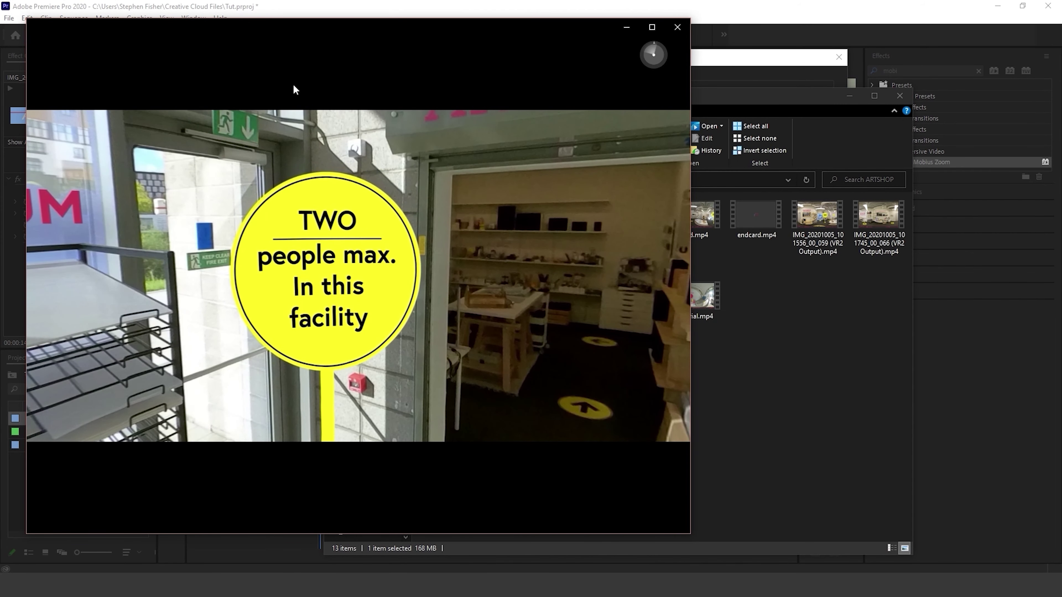
{"action": "left_click_drag", "start_coordinate": [695, 540], "coordinate": [832, 572]}
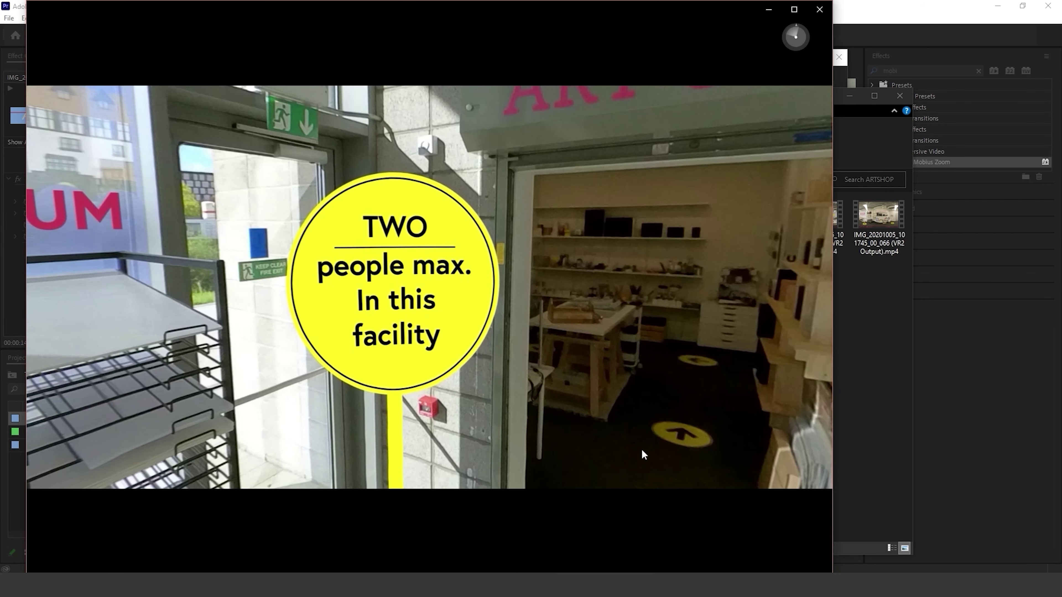
{"action": "left_click_drag", "start_coordinate": [479, 280], "coordinate": [360, 316]}
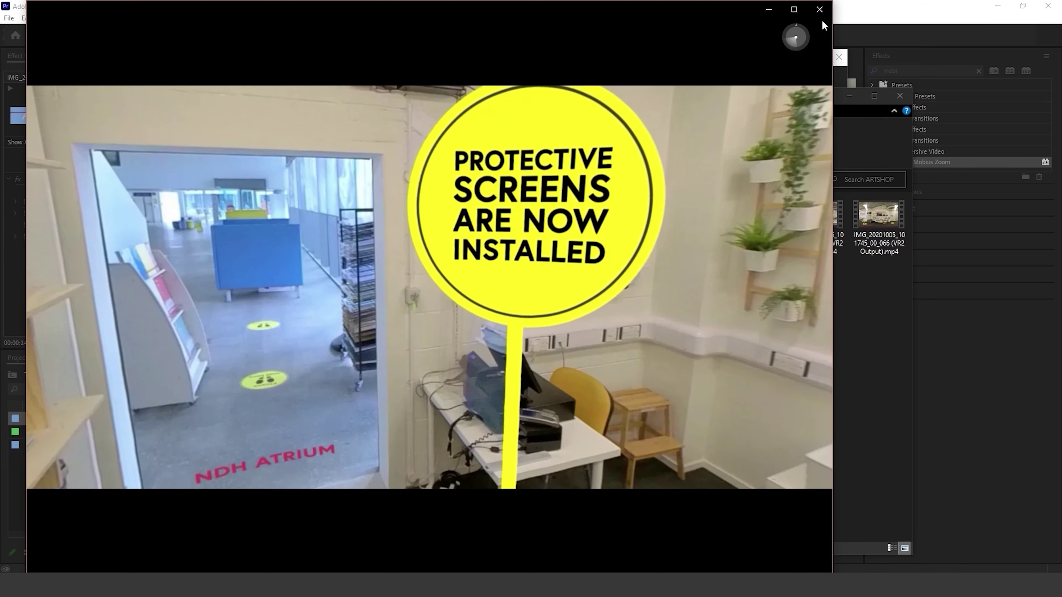
Close the video player and the File Explorer window to see the export encoding at 22%
{"action": "left_click", "coordinate": [819, 12]}
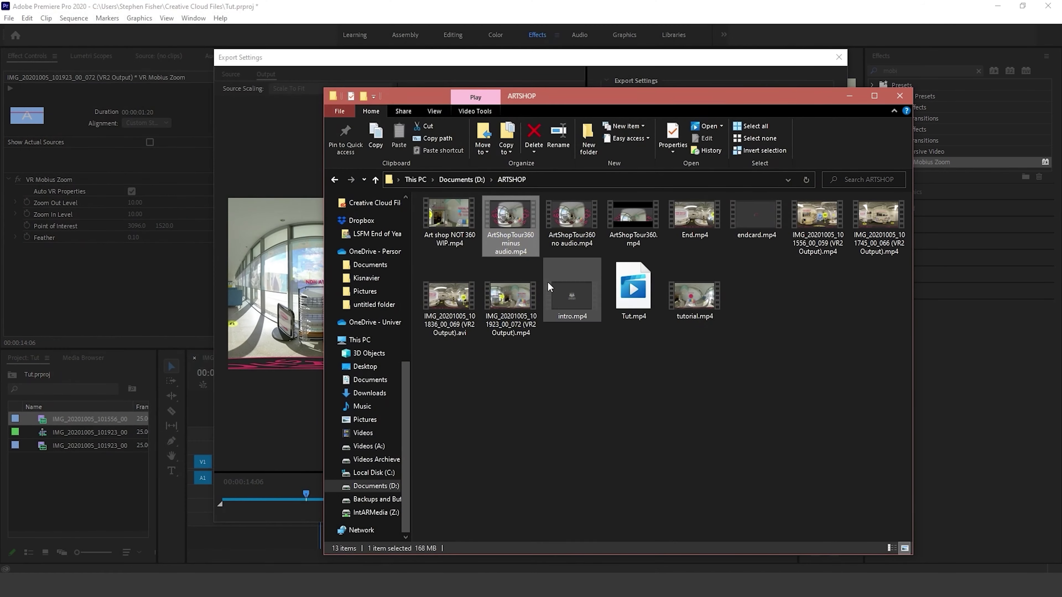
{"action": "left_click", "coordinate": [901, 100]}
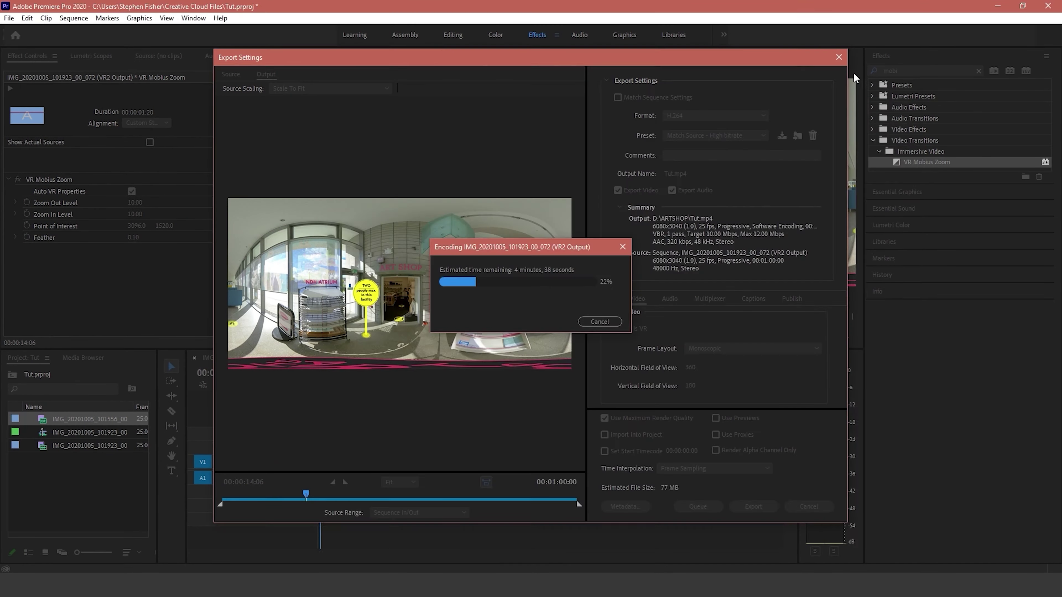